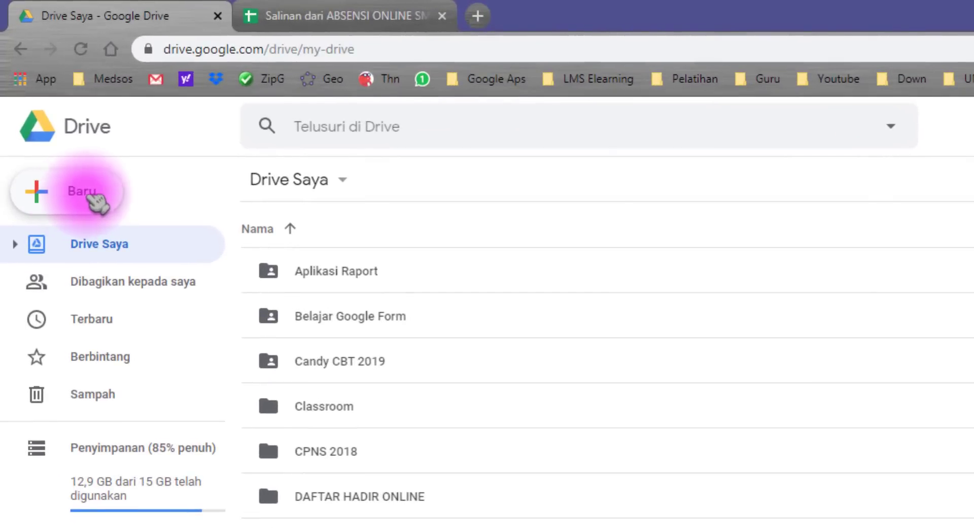
- Create a folder named "JURNAL PEMBELAJARAN DARING" in Drive Saya and open it
{"action": "left_click", "coordinate": [97, 197]}
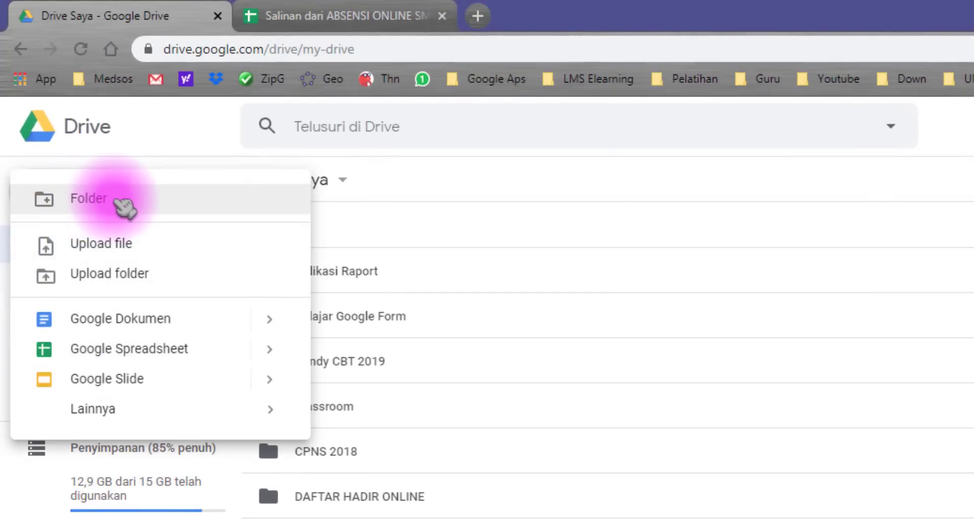
{"action": "left_click", "coordinate": [130, 203]}
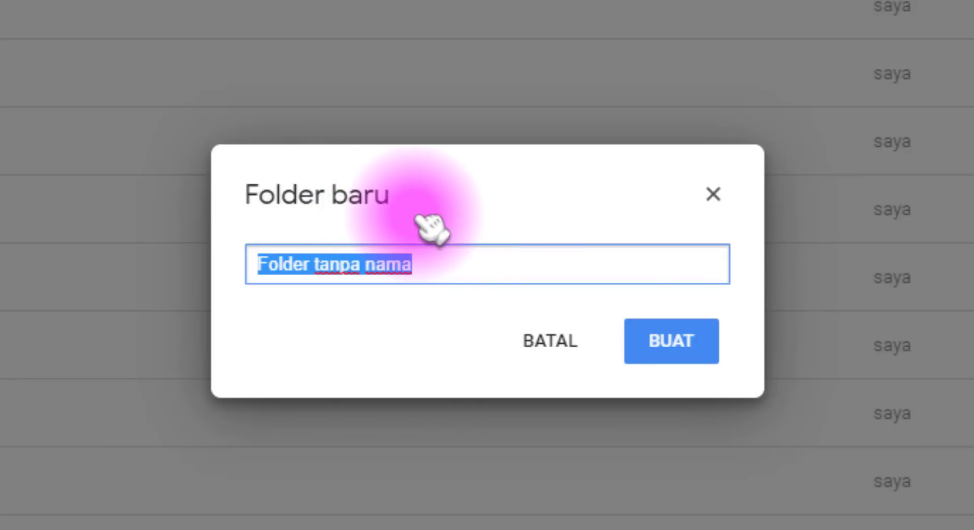
{"action": "type", "text": "JURNAL PEMBELAJARAN DARING"}
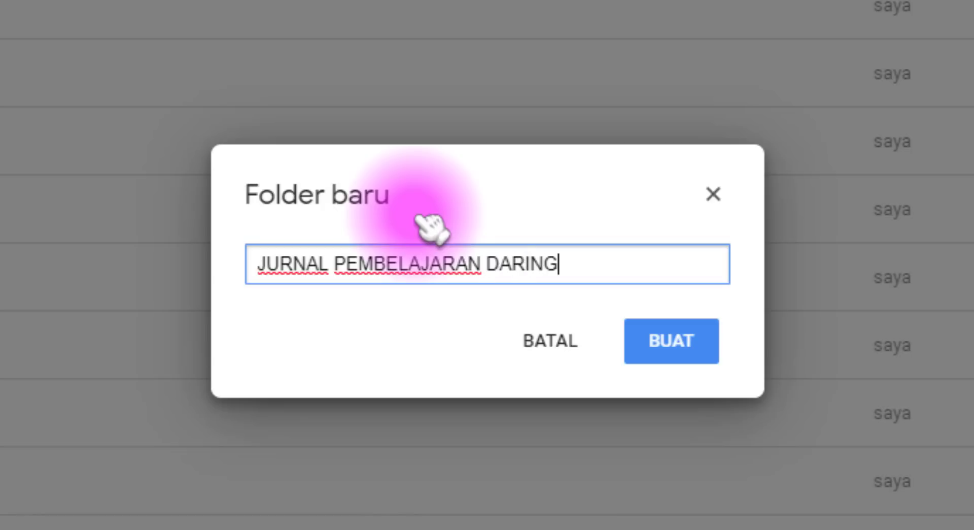
{"action": "left_click_drag", "start_coordinate": [558, 274], "coordinate": [269, 270]}
{"action": "left_click", "coordinate": [533, 278]}
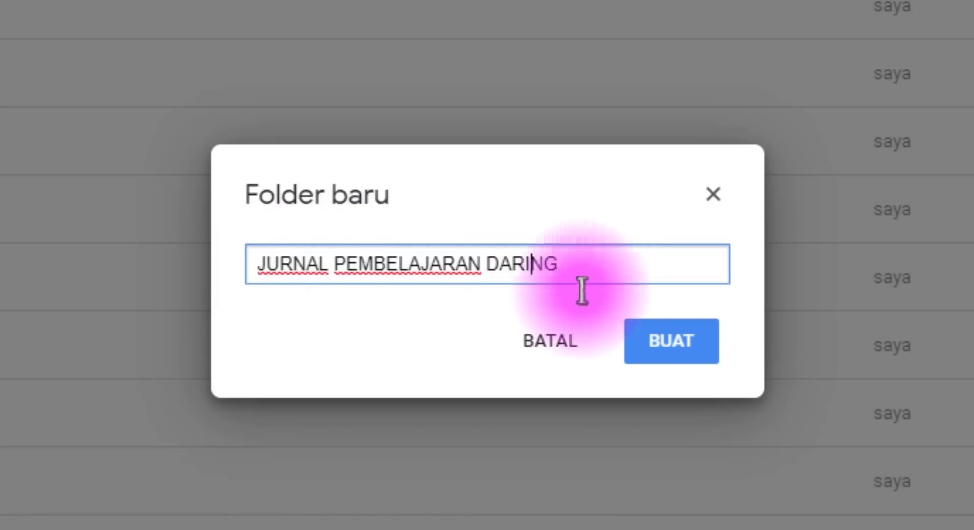
{"action": "left_click", "coordinate": [690, 361]}
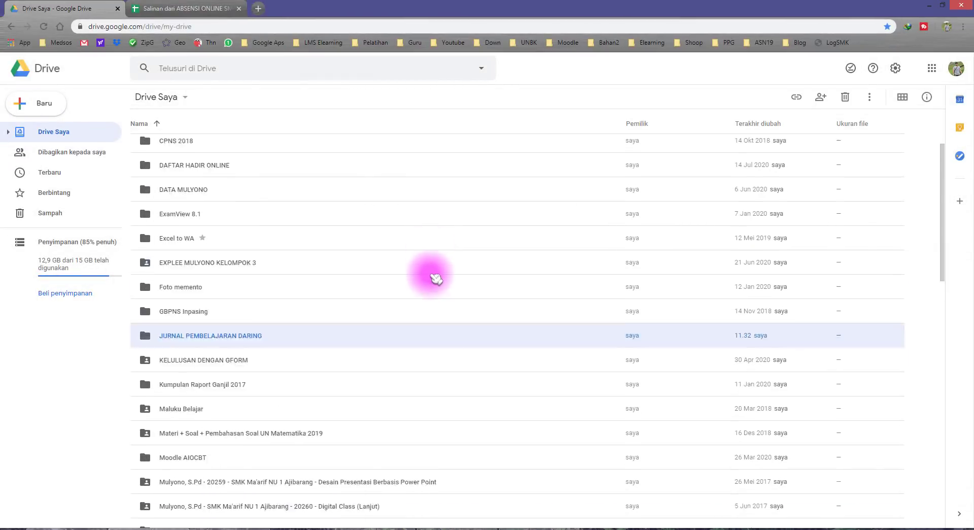
{"action": "scroll", "coordinate": [431, 325], "scroll_direction": "down", "scroll_amount": 2}
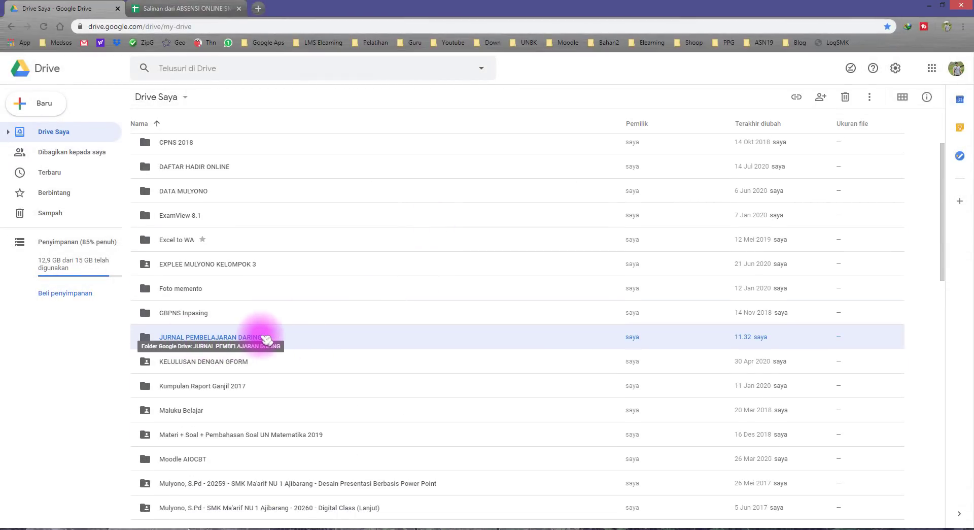
{"action": "double_click", "coordinate": [264, 337]}
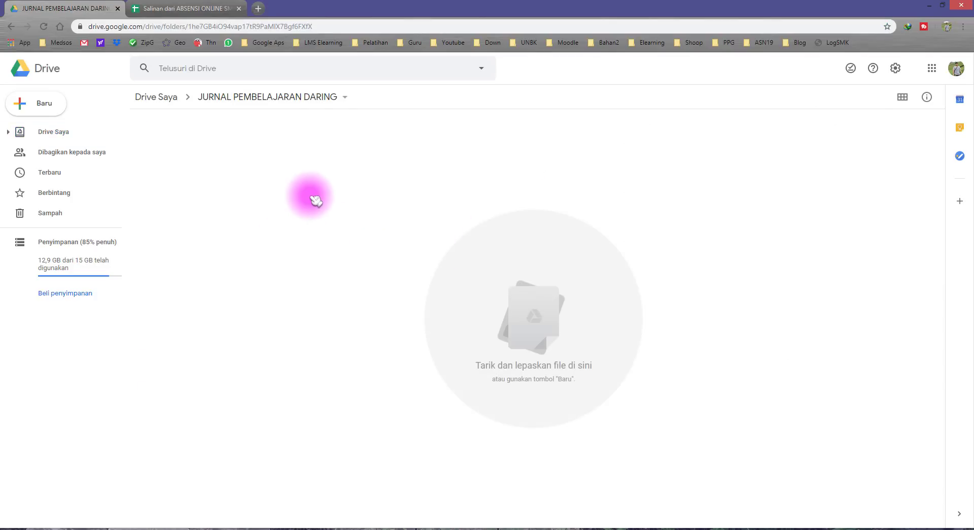
{"action": "right_click", "coordinate": [233, 156]}
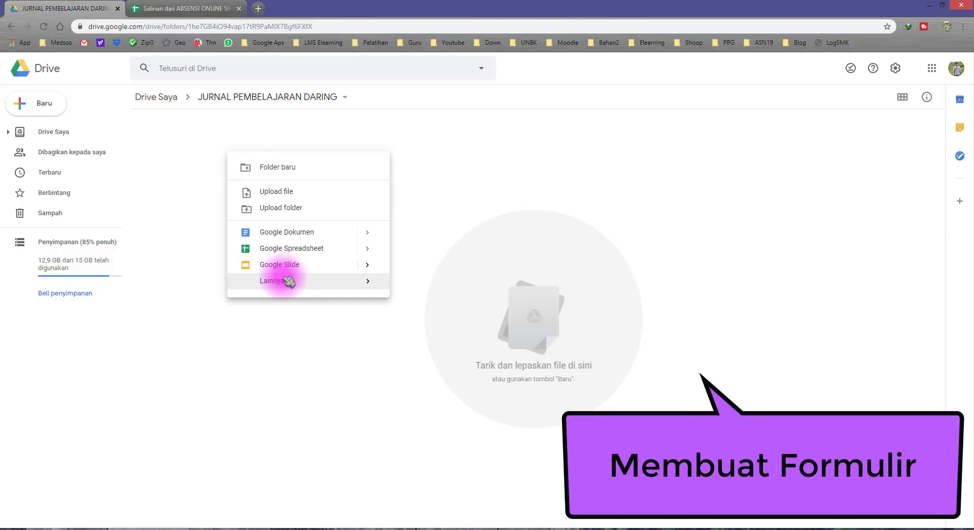
{"action": "mouse_move", "coordinate": [282, 278]}
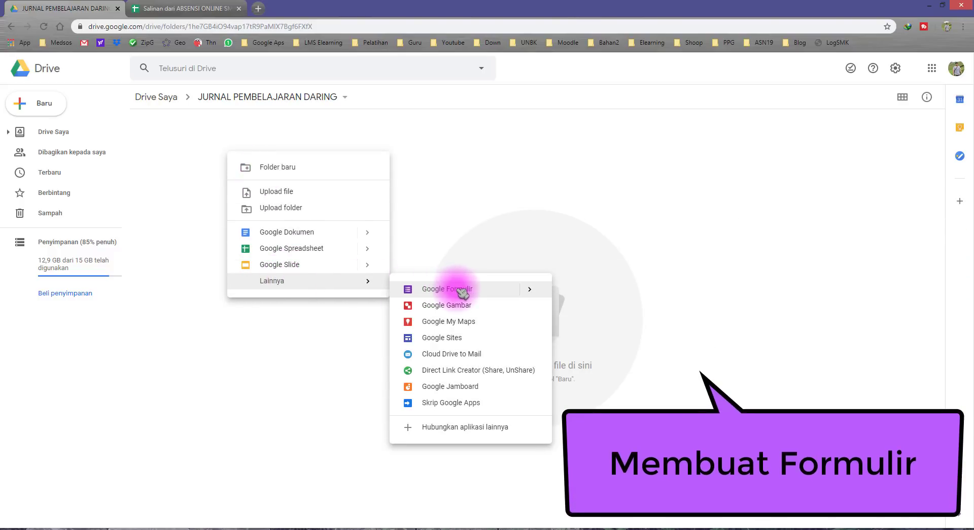
{"action": "left_click", "coordinate": [164, 157]}
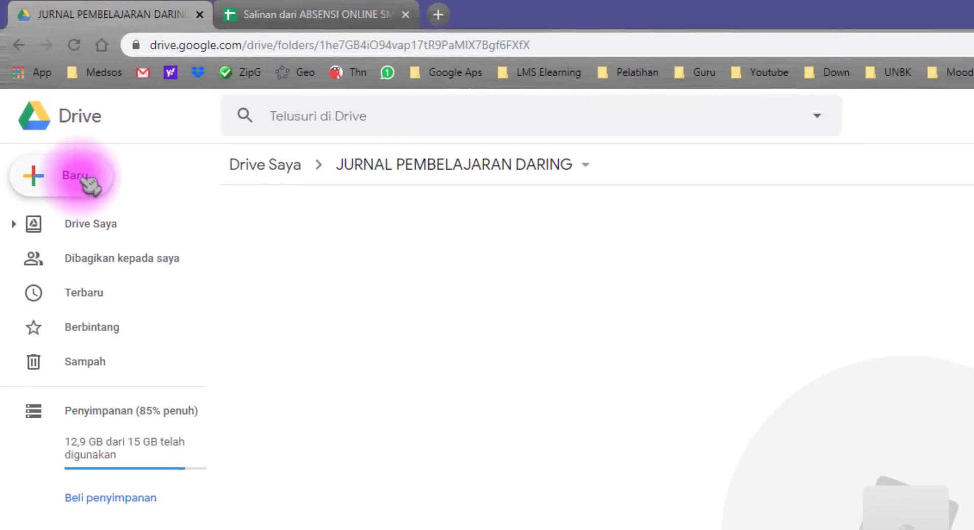
{"action": "left_click", "coordinate": [71, 123]}
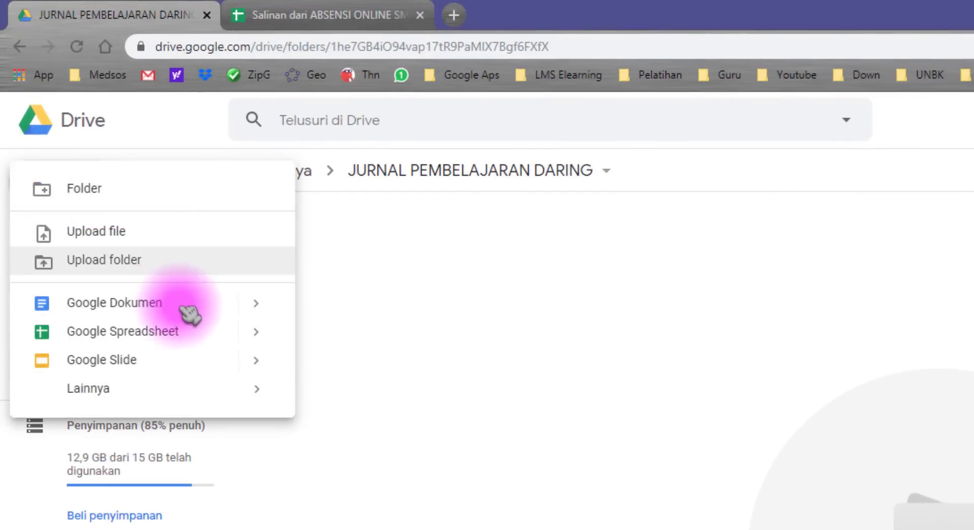
{"action": "mouse_move", "coordinate": [206, 392]}
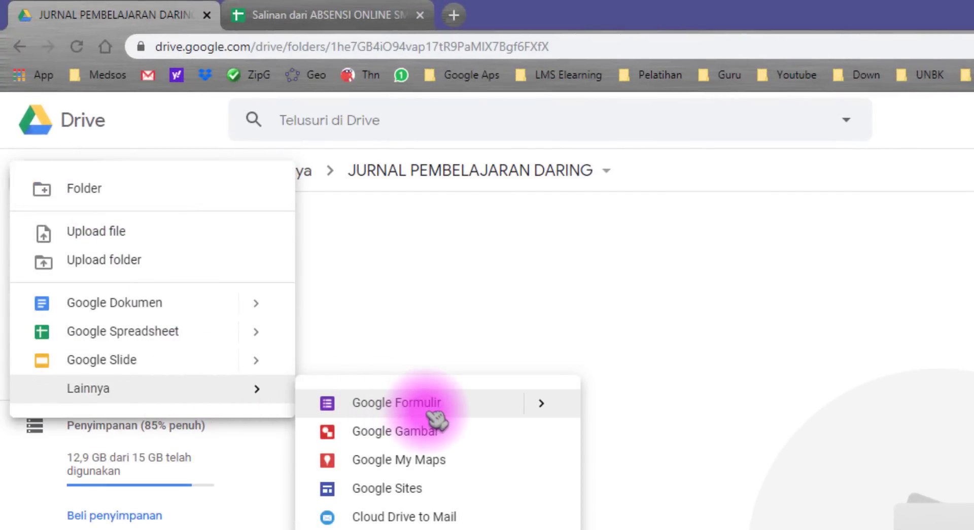
{"action": "left_click", "coordinate": [337, 265]}
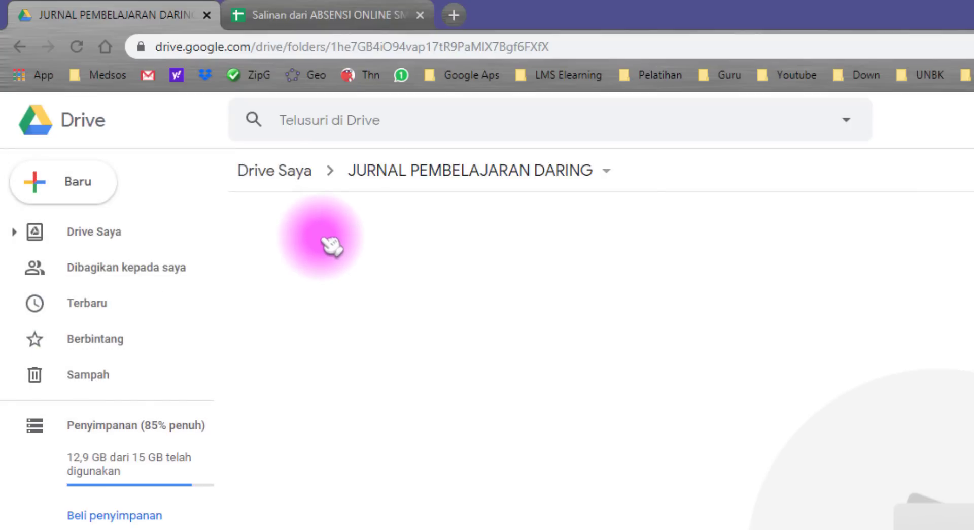
- Create a new blank Google Formulir inside the JURNAL PEMBELAJARAN DARING folder
{"action": "right_click", "coordinate": [325, 239]}
{"action": "mouse_move", "coordinate": [441, 463]}
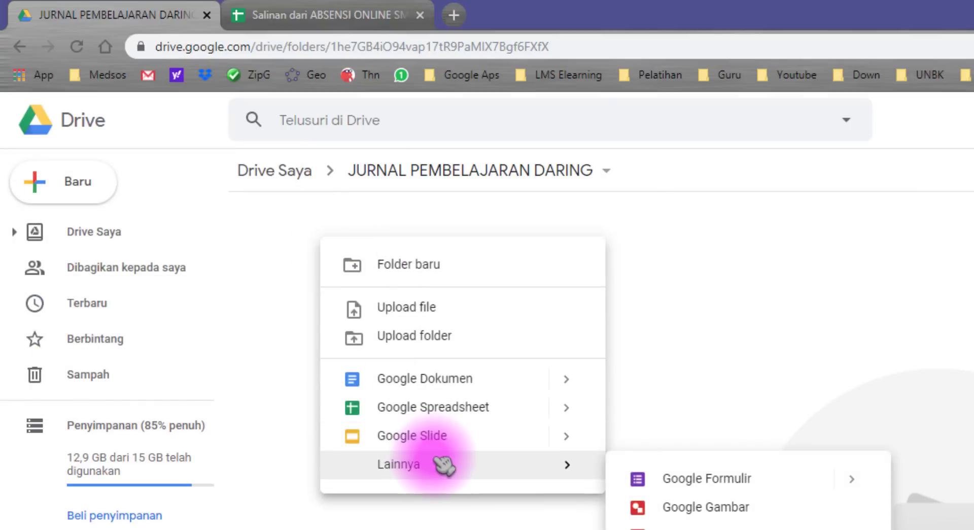
{"action": "left_click", "coordinate": [736, 483]}
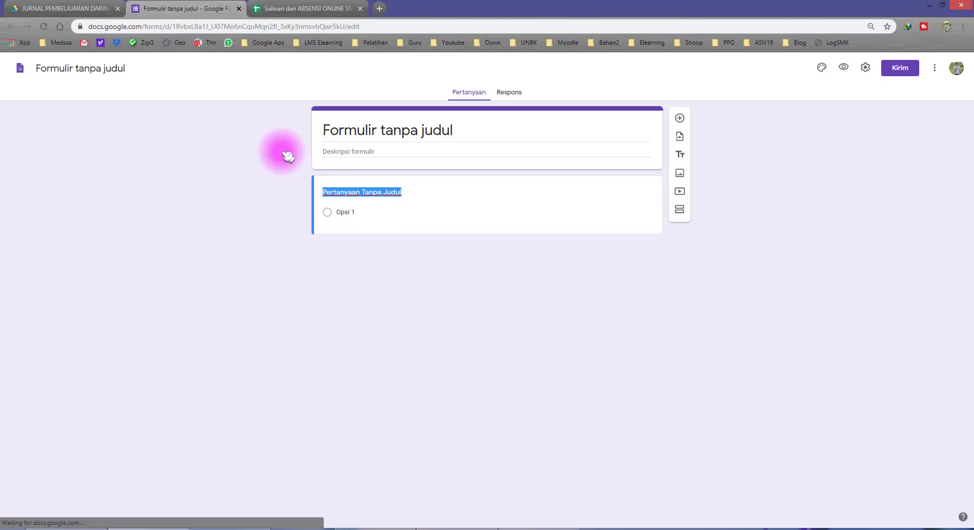
- Title the form "JURNAL PEMBELAJARAN DARING" and enter the description "Silahkan isi sesuai dengan kelas yang diajarkan"
{"action": "key", "text": "ctrl+plus"}
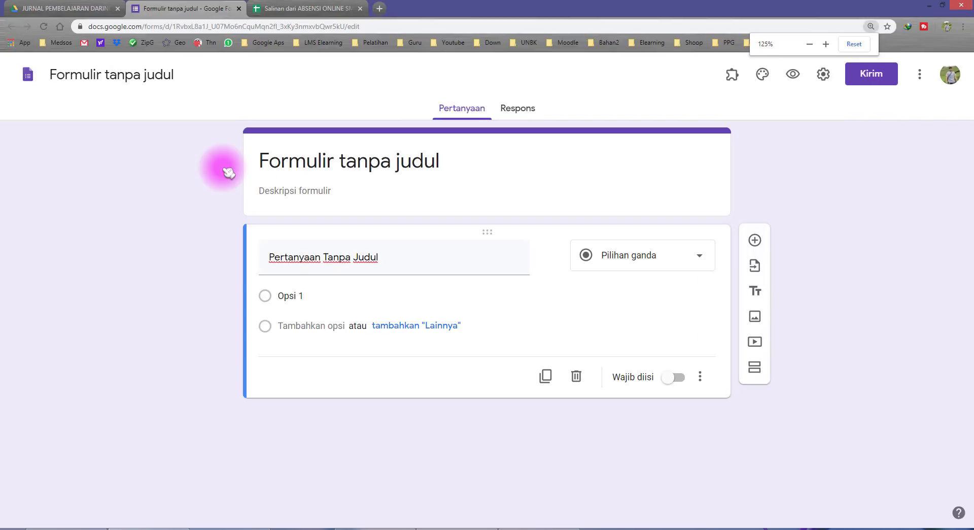
{"action": "left_click", "coordinate": [294, 162]}
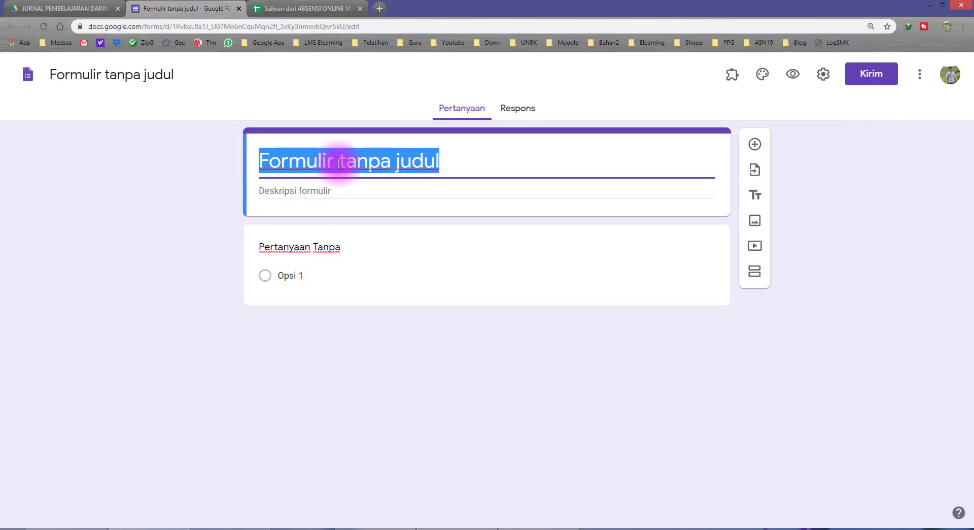
{"action": "type", "text": "JURNAL PEMBELAJARAN DARING"}
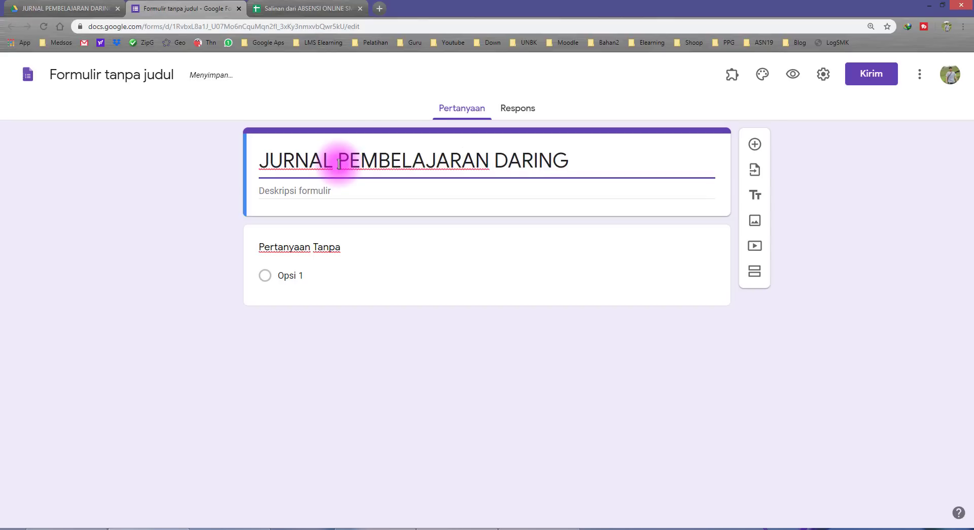
{"action": "left_click", "coordinate": [350, 191]}
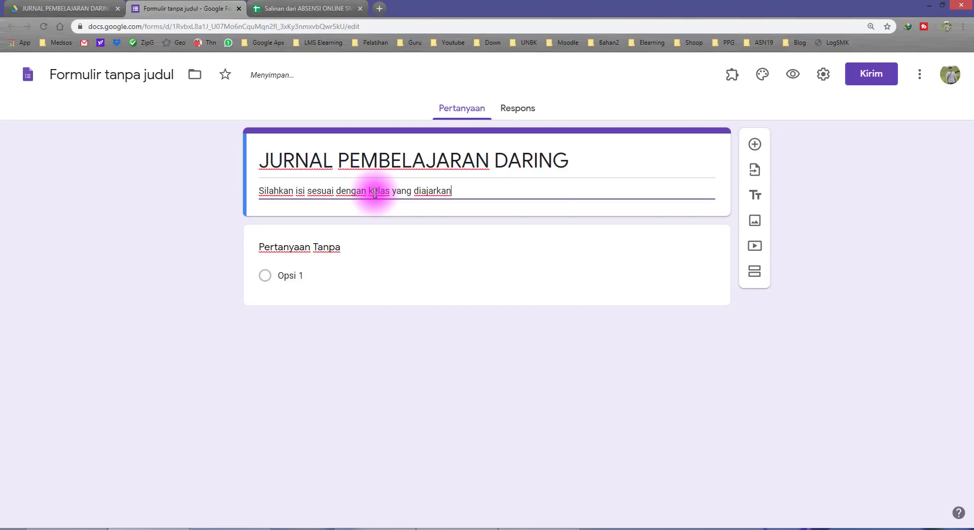
{"action": "left_click", "coordinate": [862, 219]}
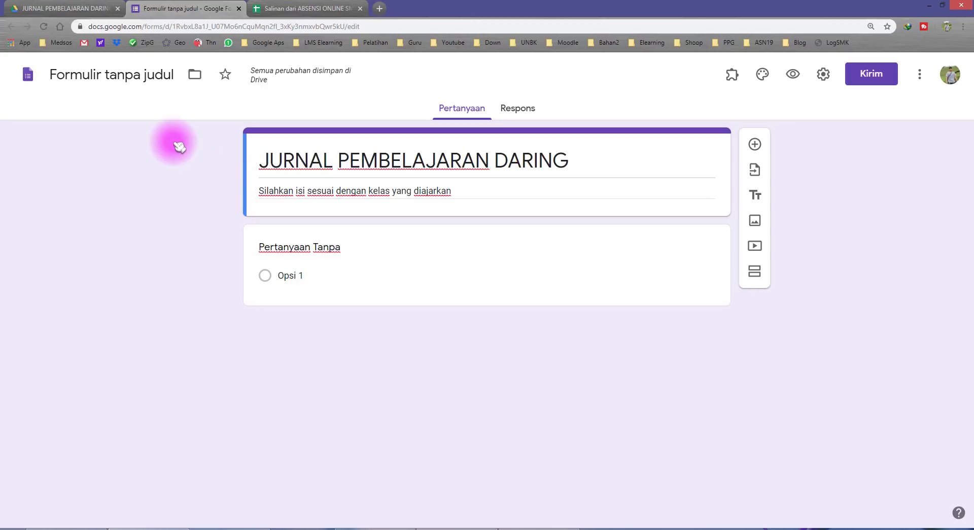
- Name the form file "JURNAL PEMBELAJARAN DARING" to match the form title, and dismiss the browser update notice
{"action": "triple_click", "coordinate": [277, 158]}
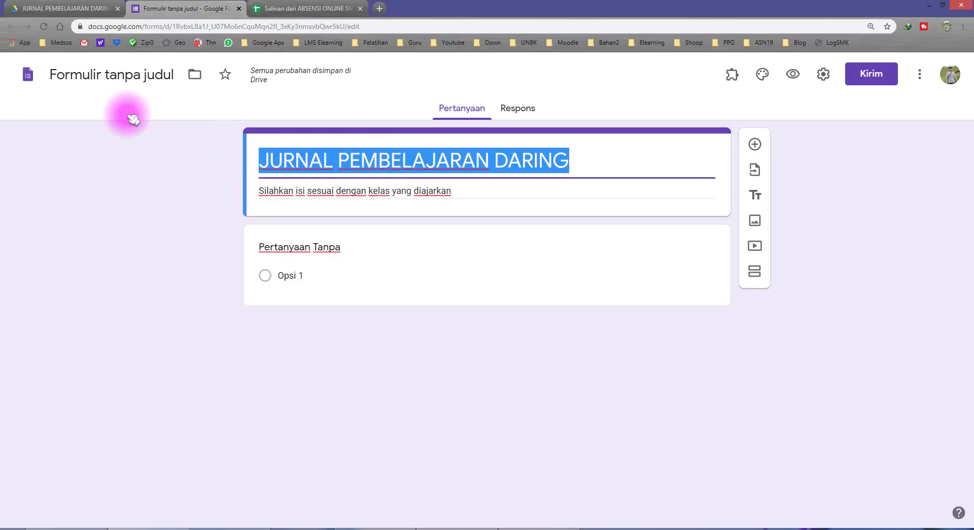
{"action": "left_click", "coordinate": [108, 77]}
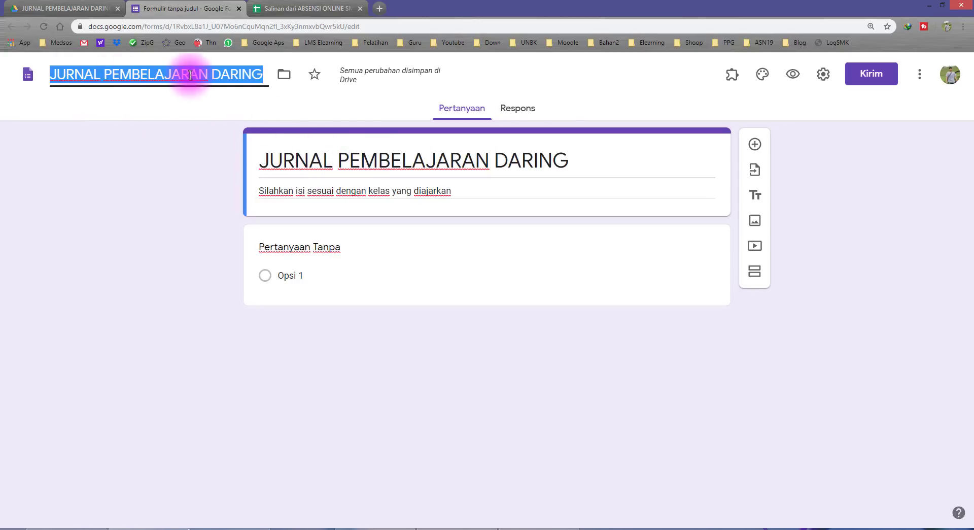
{"action": "left_click", "coordinate": [235, 98]}
{"action": "triple_click", "coordinate": [315, 152]}
{"action": "left_click", "coordinate": [188, 75]}
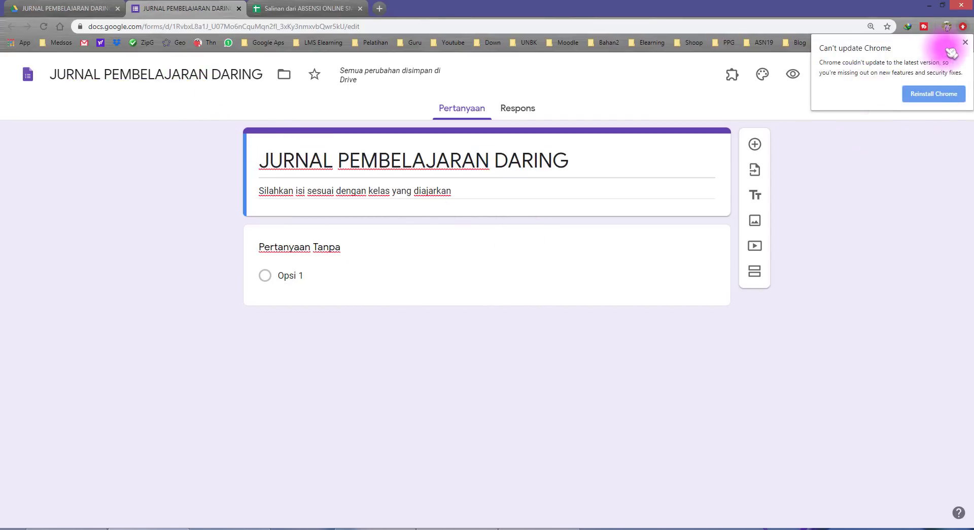
{"action": "left_click", "coordinate": [965, 42]}
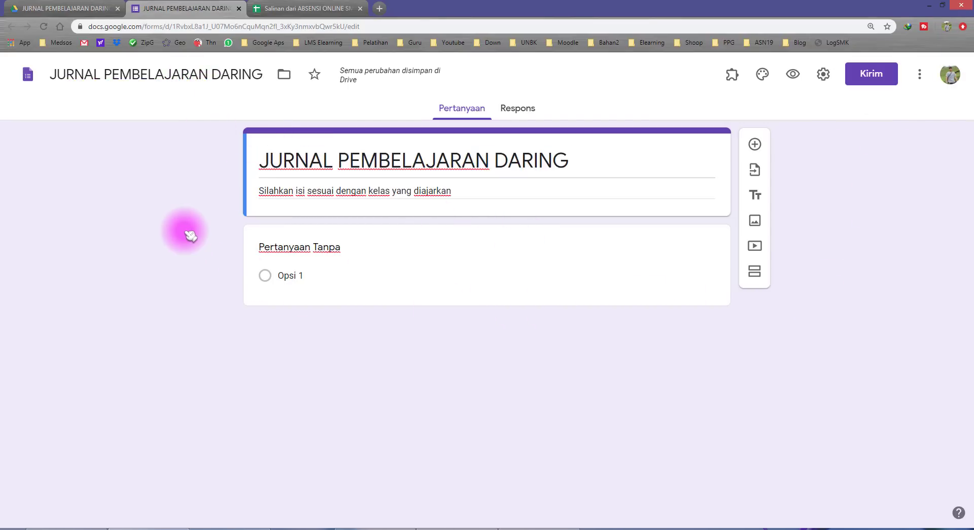
- Title the first question "Tanggal Pembelajaran" and set its answer type to Tanggal
{"action": "left_click", "coordinate": [282, 246]}
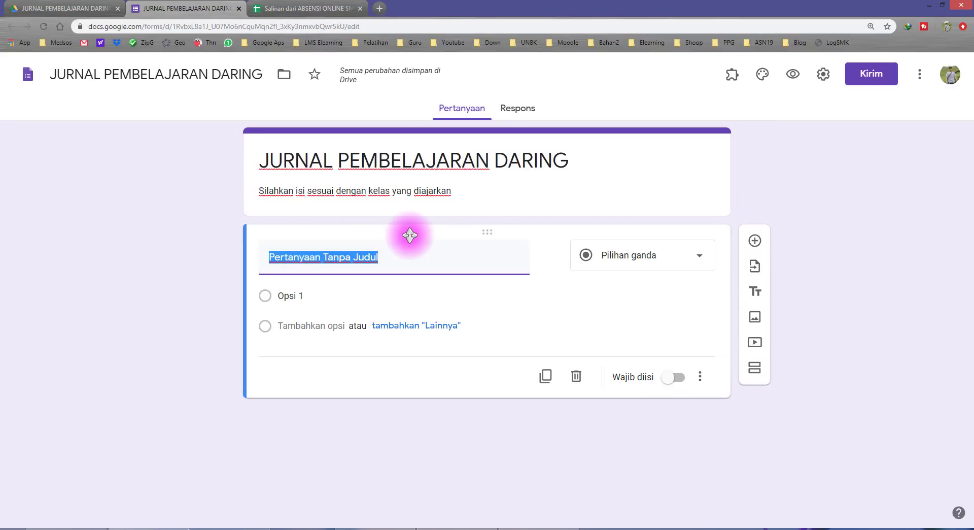
{"action": "type", "text": "Tanggal Pembelajaran"}
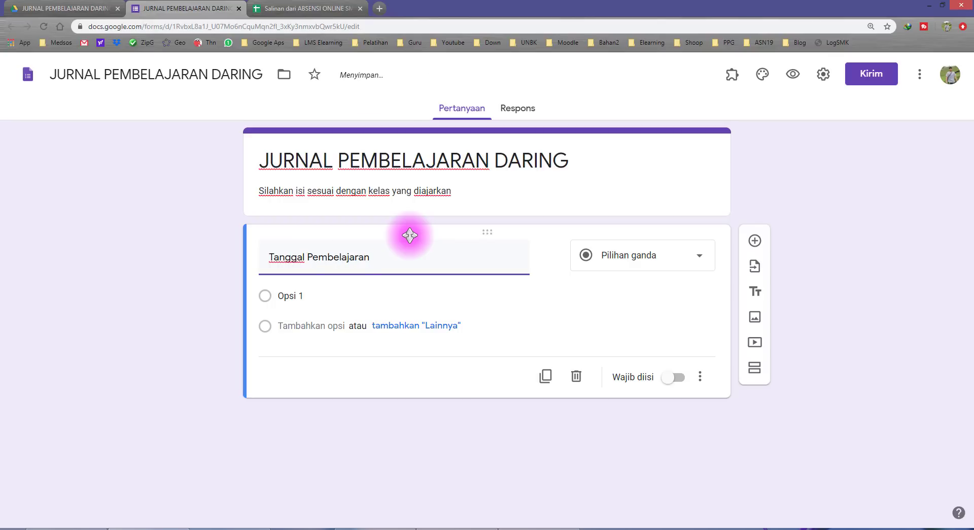
{"action": "left_click_drag", "start_coordinate": [279, 257], "coordinate": [359, 253]}
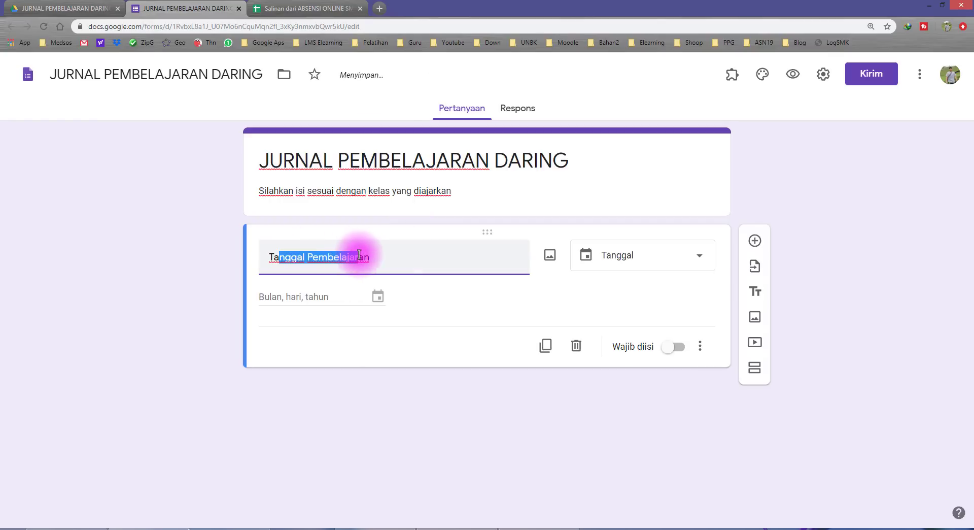
{"action": "left_click", "coordinate": [635, 264]}
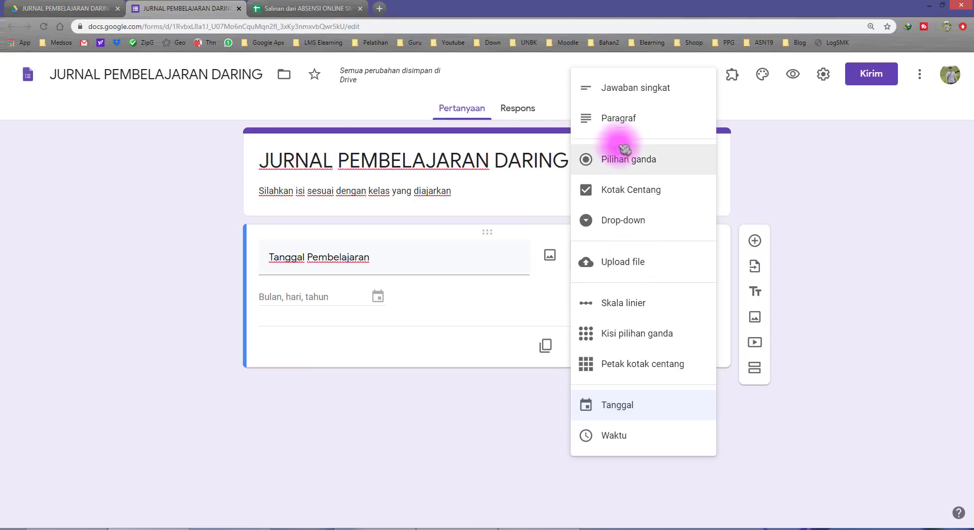
{"action": "left_click", "coordinate": [634, 404]}
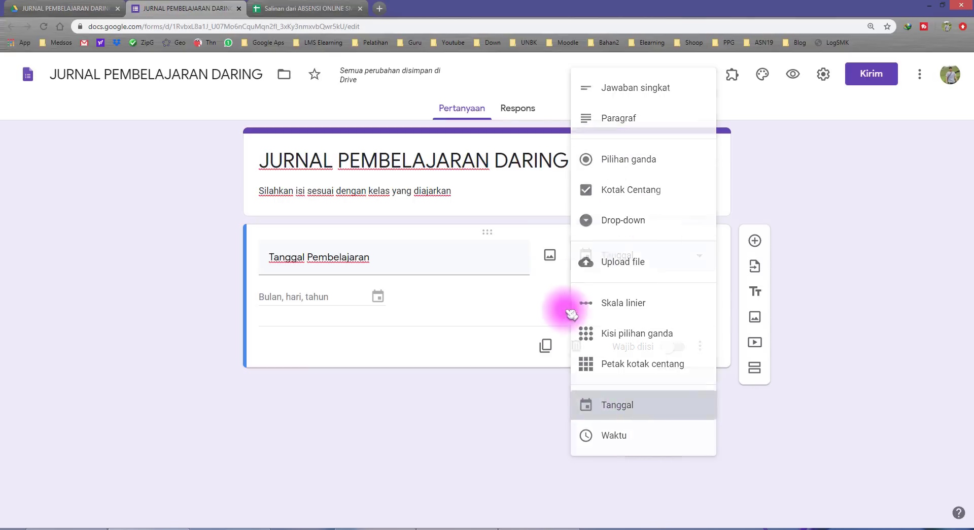
{"action": "left_click", "coordinate": [378, 251]}
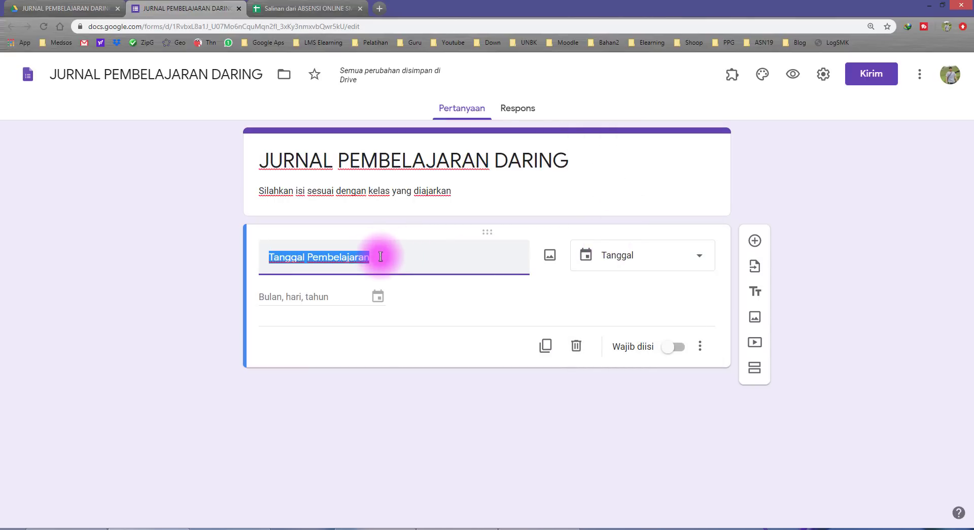
{"action": "left_click", "coordinate": [644, 259]}
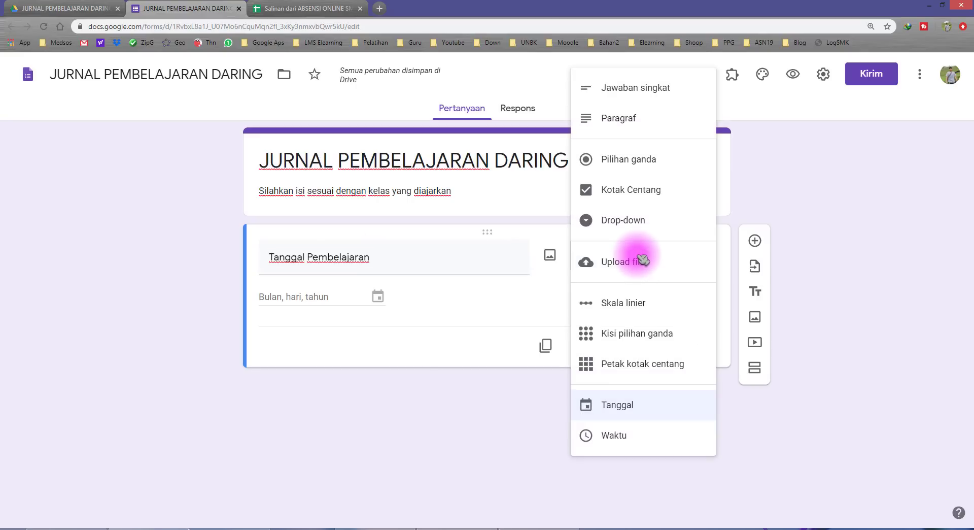
{"action": "left_click", "coordinate": [632, 406]}
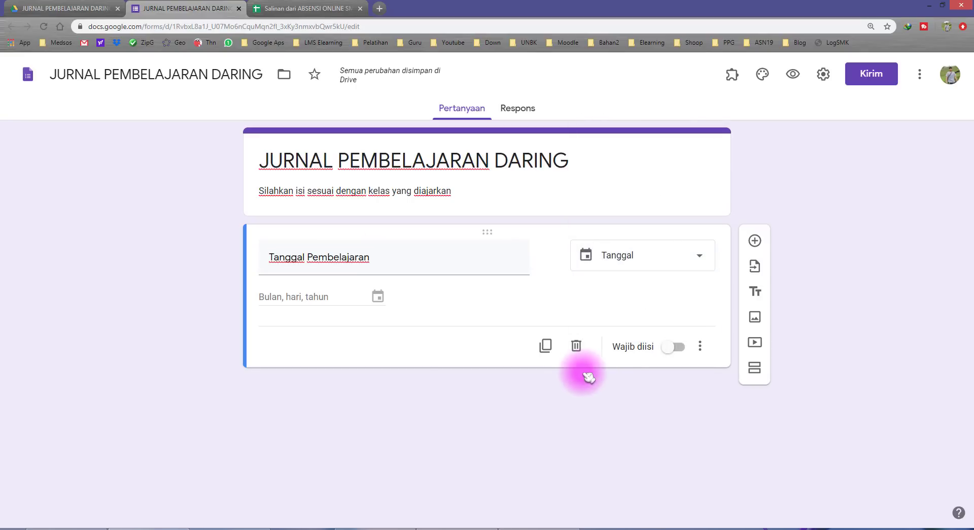
- Make the Tanggal Pembelajaran question required and add the description "Silahkan isi tanggal pelaksanaan pembelajaran"
{"action": "left_click", "coordinate": [678, 347]}
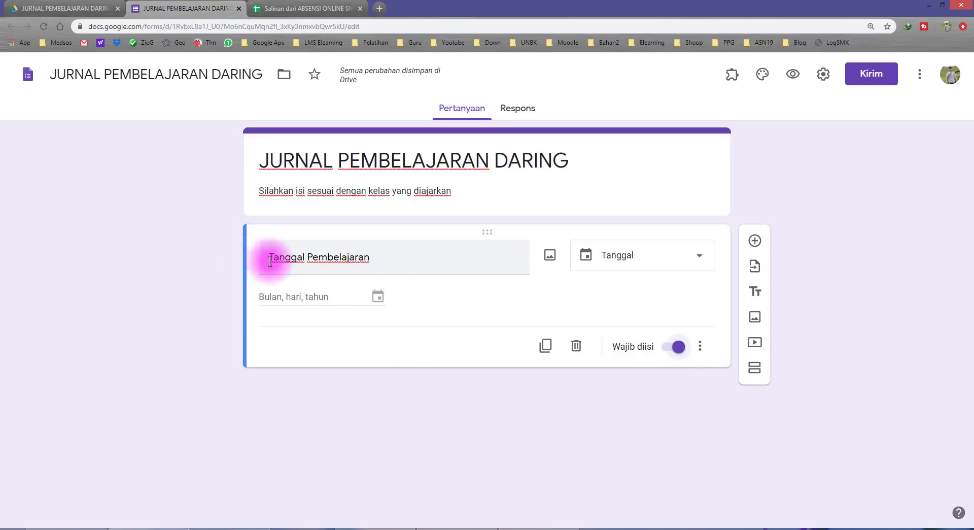
{"action": "triple_click", "coordinate": [400, 268]}
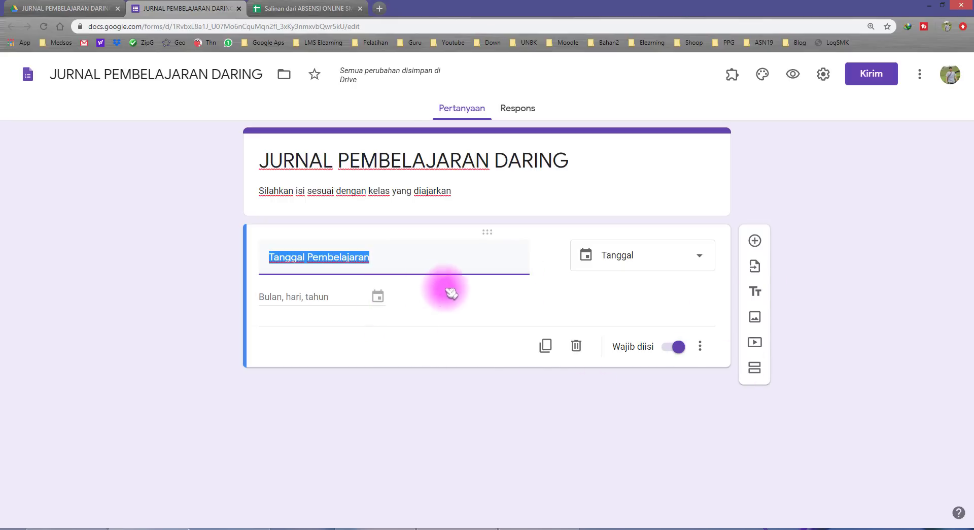
{"action": "left_click", "coordinate": [707, 349]}
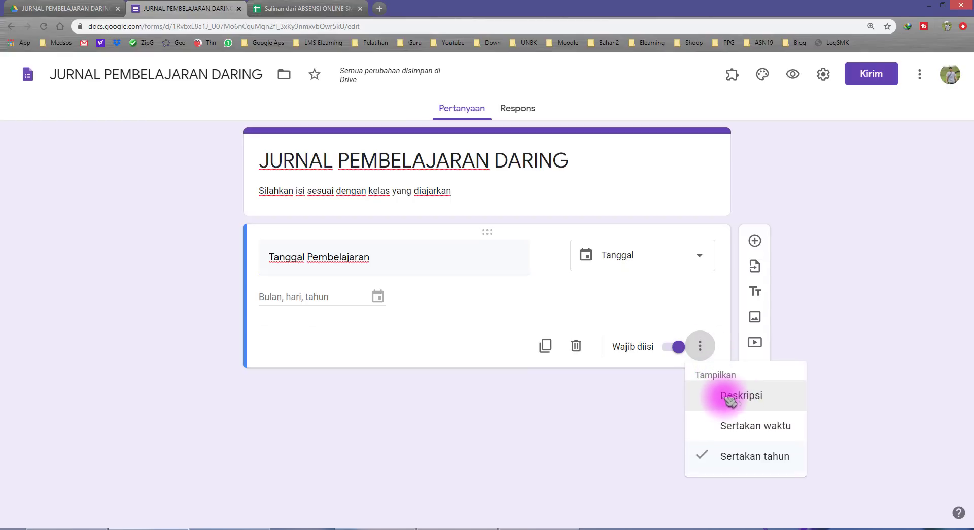
{"action": "left_click", "coordinate": [738, 398]}
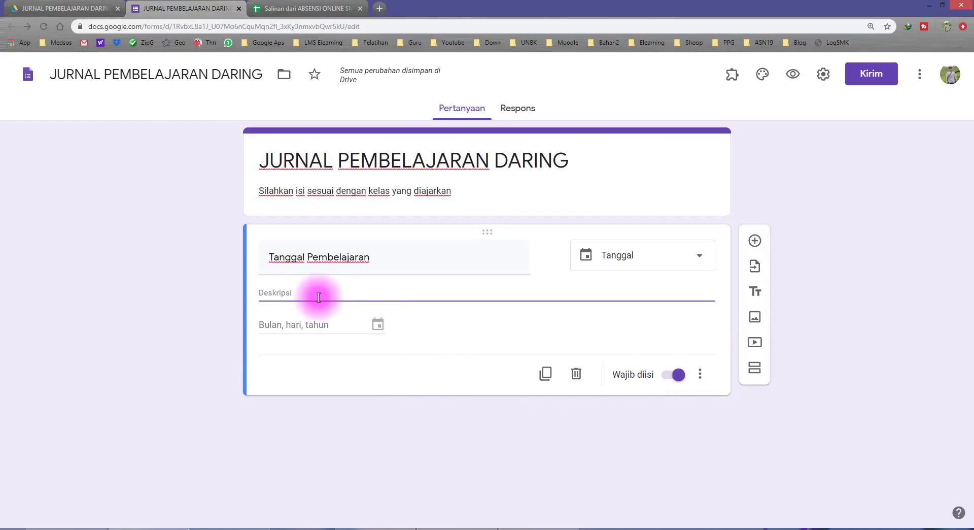
{"action": "type", "text": "Silahkan"}
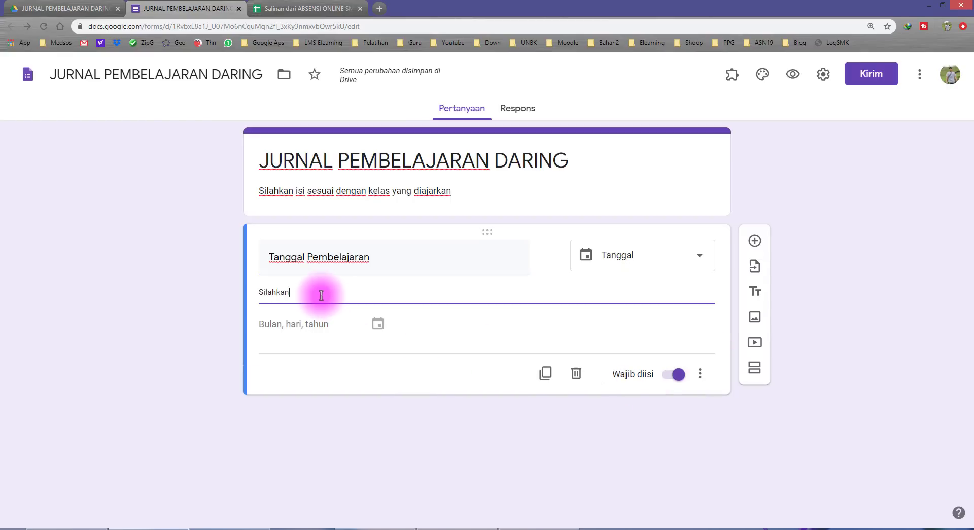
{"action": "type", "text": " isi tanggal pelaksanaan pembelajaran"}
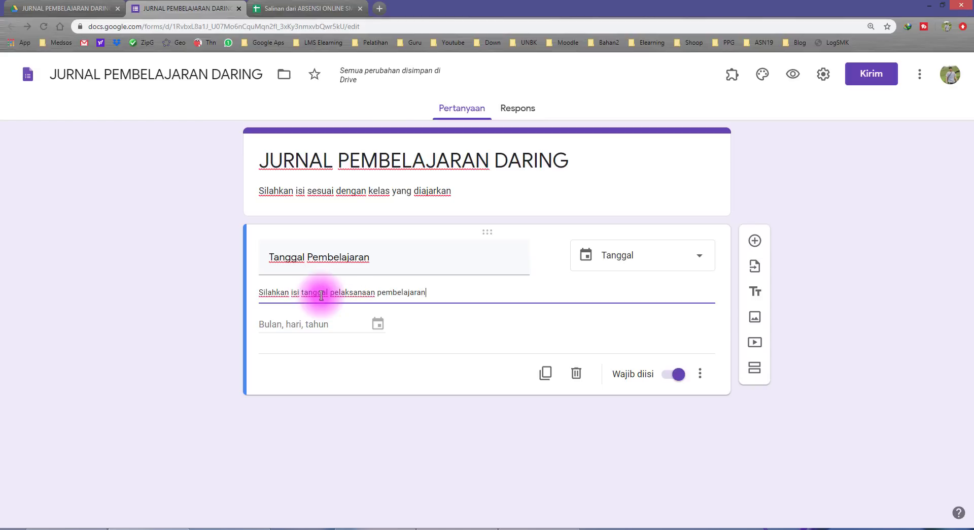
{"action": "left_click", "coordinate": [812, 325]}
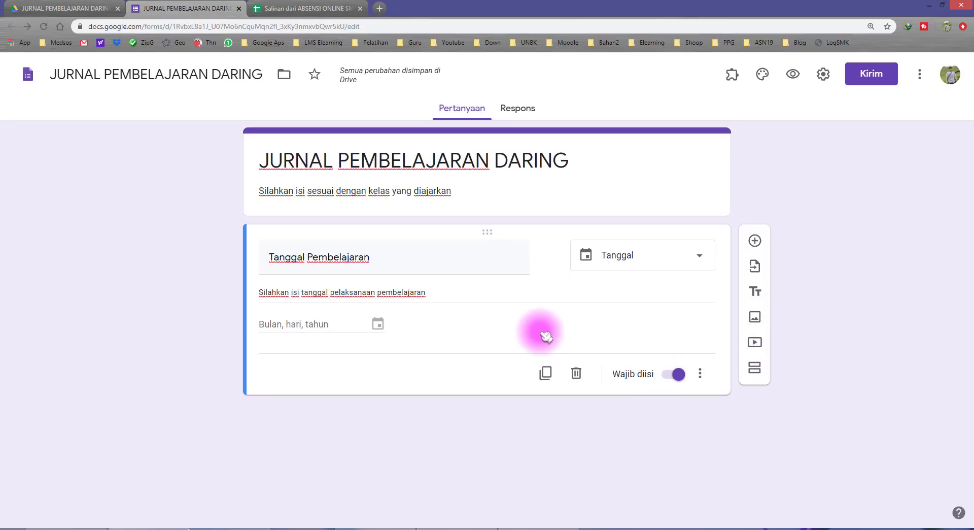
- Add a second question titled "Kelas" and set its answer type to Drop-down
{"action": "left_click", "coordinate": [761, 243]}
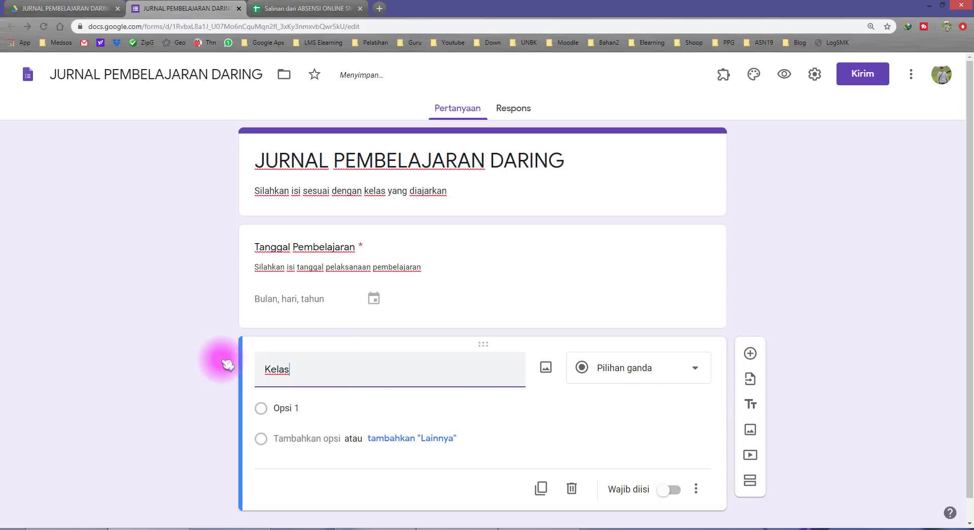
{"action": "left_click", "coordinate": [172, 315]}
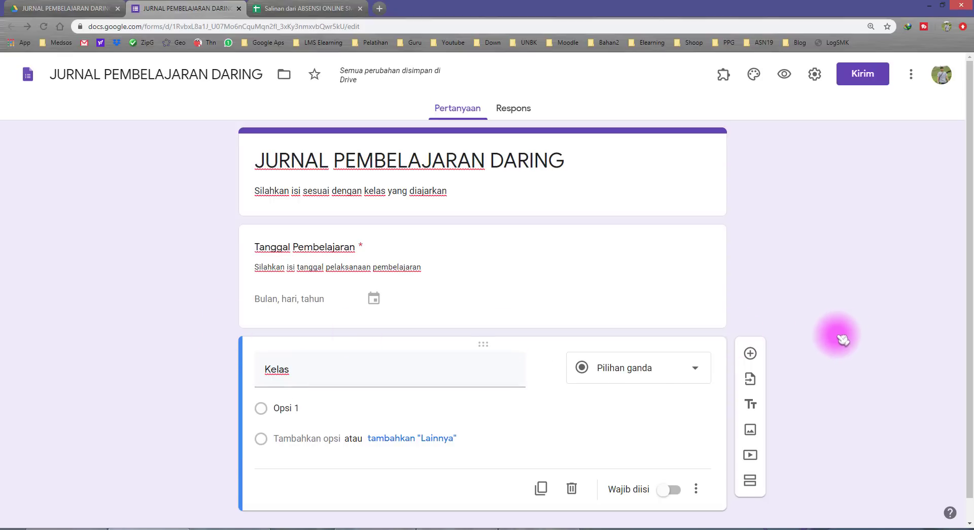
{"action": "scroll", "coordinate": [837, 333], "scroll_direction": "down", "scroll_amount": 1}
{"action": "left_click", "coordinate": [637, 351]}
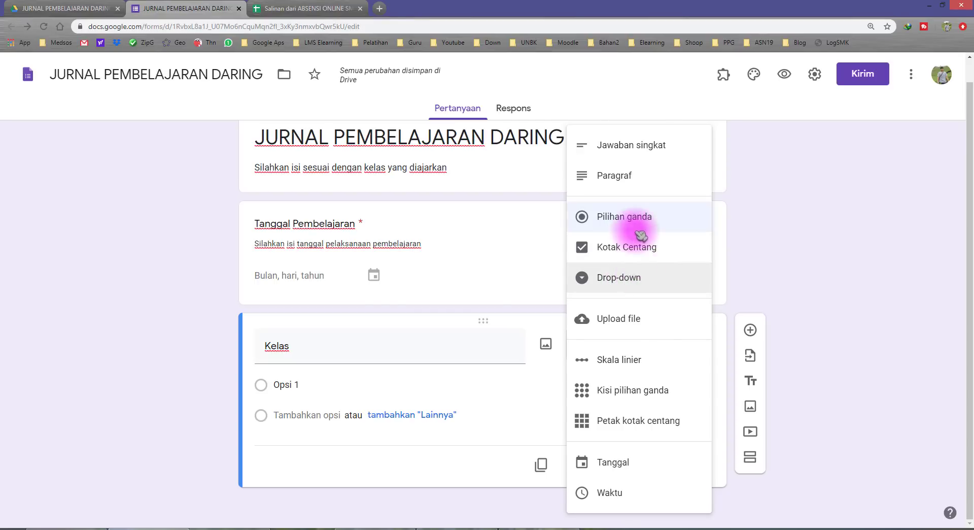
{"action": "left_click", "coordinate": [643, 280]}
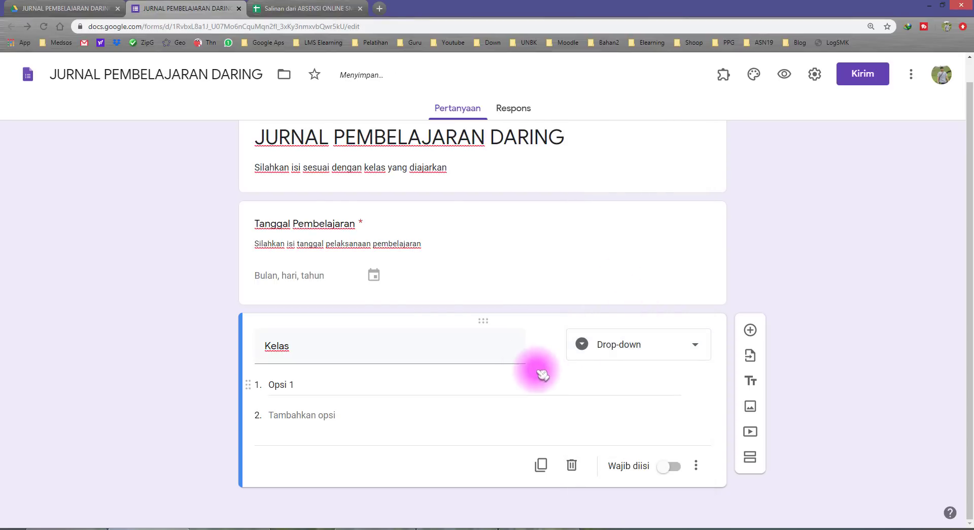
{"action": "left_click", "coordinate": [696, 466]}
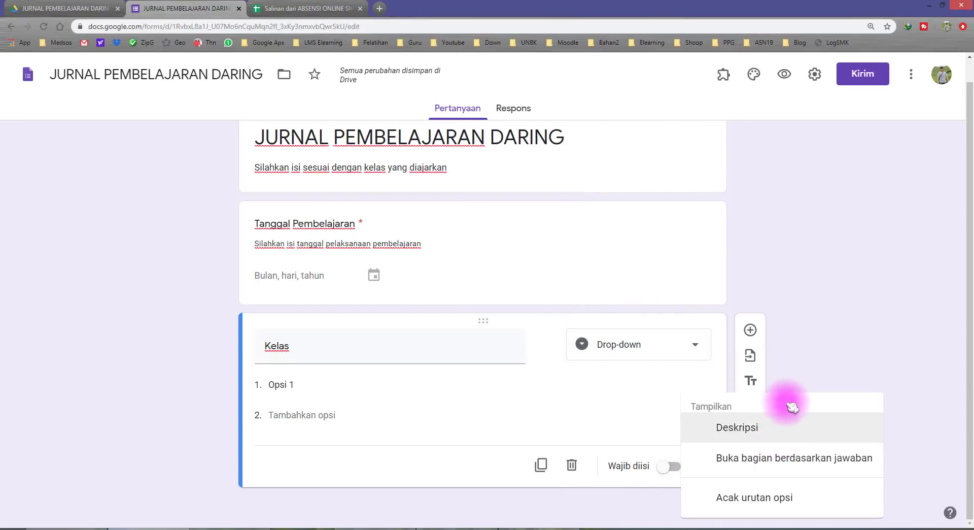
{"action": "left_click", "coordinate": [818, 290]}
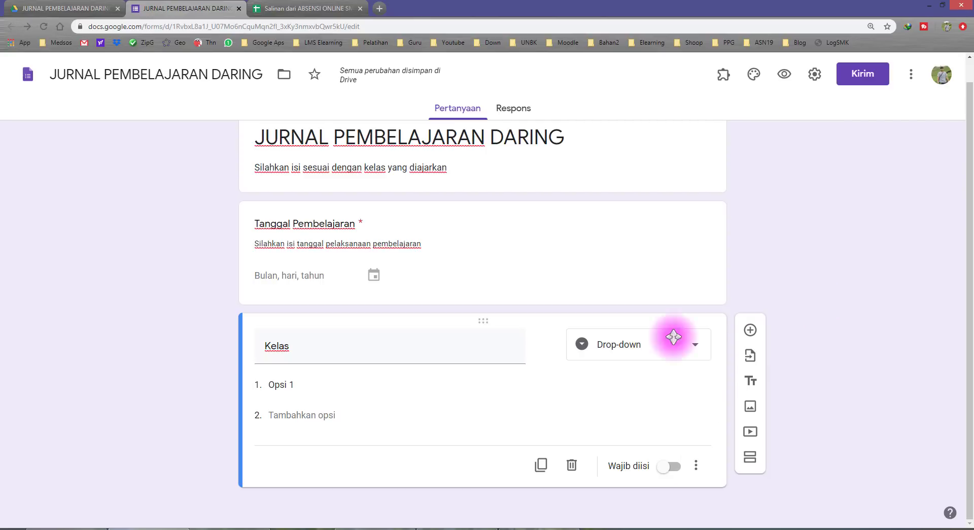
- Name the first option of the Kelas question "X IPA A" and add a second option below it
{"action": "left_click", "coordinate": [305, 384]}
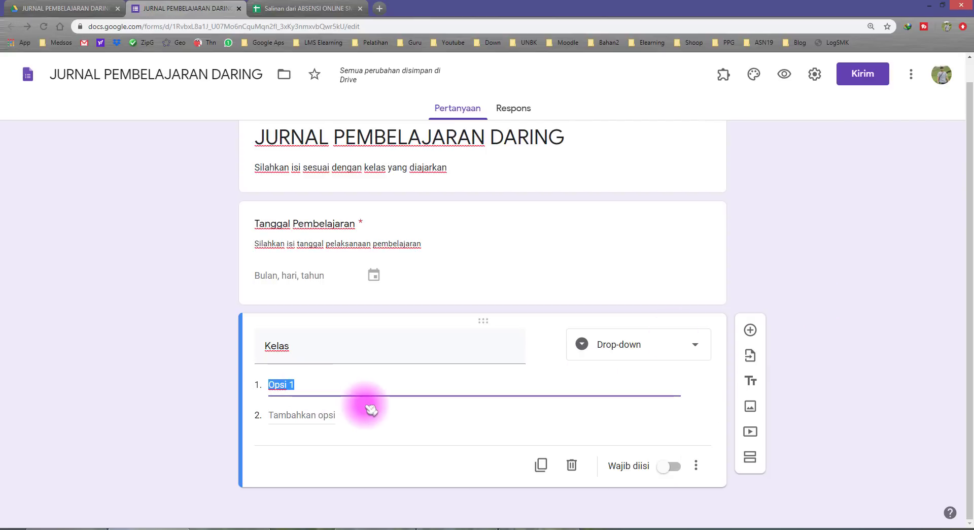
{"action": "type", "text": "X IPA"}
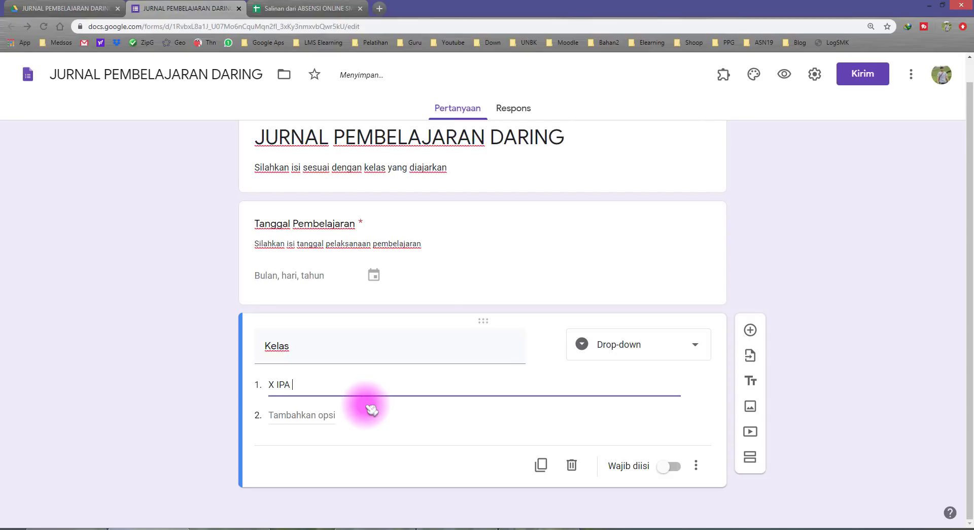
{"action": "left_click", "coordinate": [319, 414]}
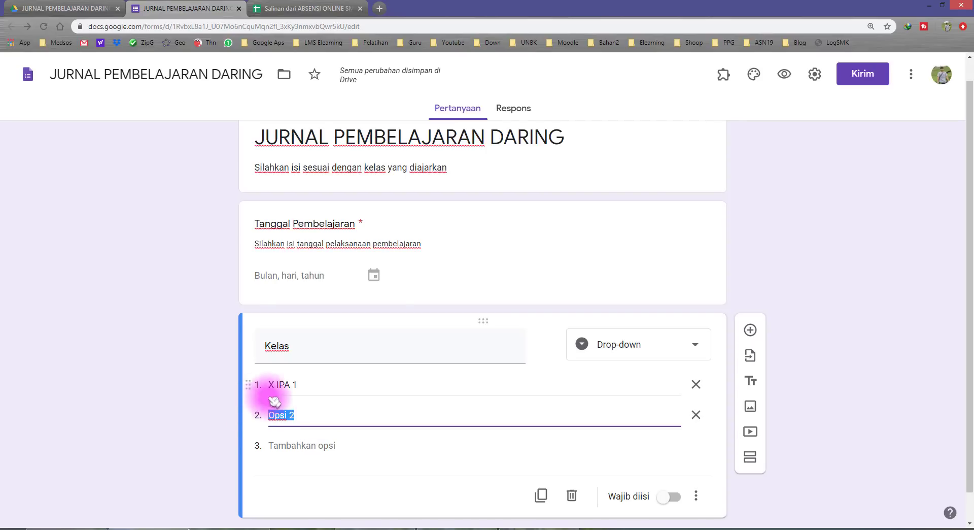
{"action": "left_click", "coordinate": [326, 384]}
{"action": "left_click", "coordinate": [329, 384]}
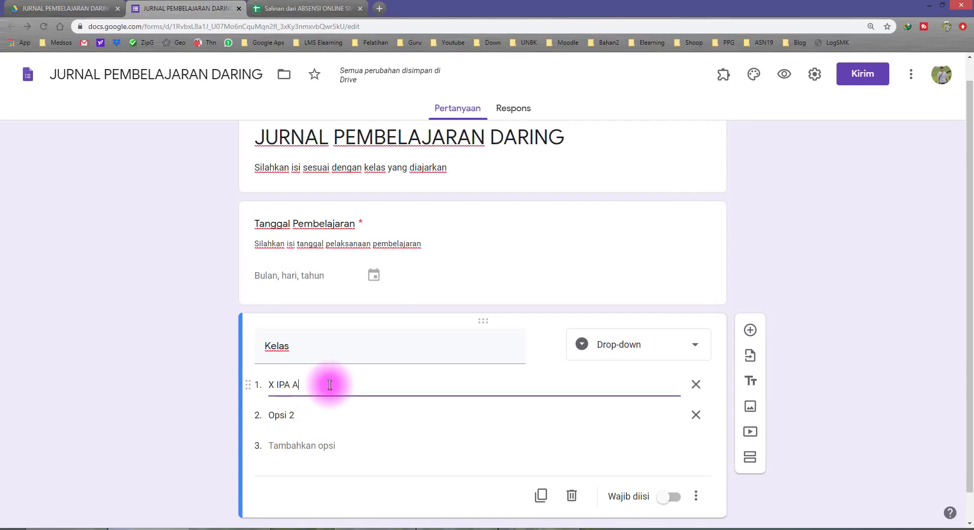
- Enter "X IPA B" and "X IPA C" as the second and third Kelas options and make the question required
{"action": "key", "text": "Tab"}
{"action": "key", "text": "Tab"}
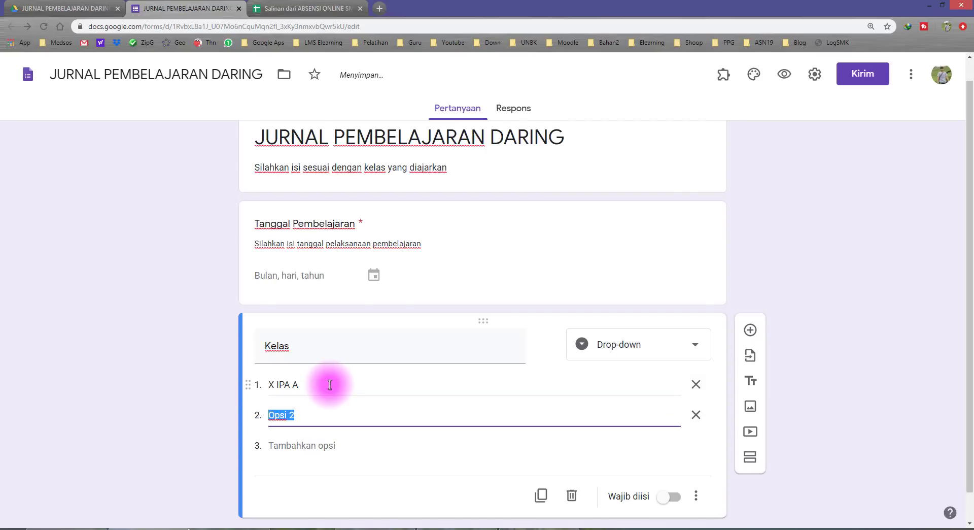
{"action": "type", "text": "X IPA B"}
{"action": "key", "text": "Return"}
{"action": "type", "text": "X I"}
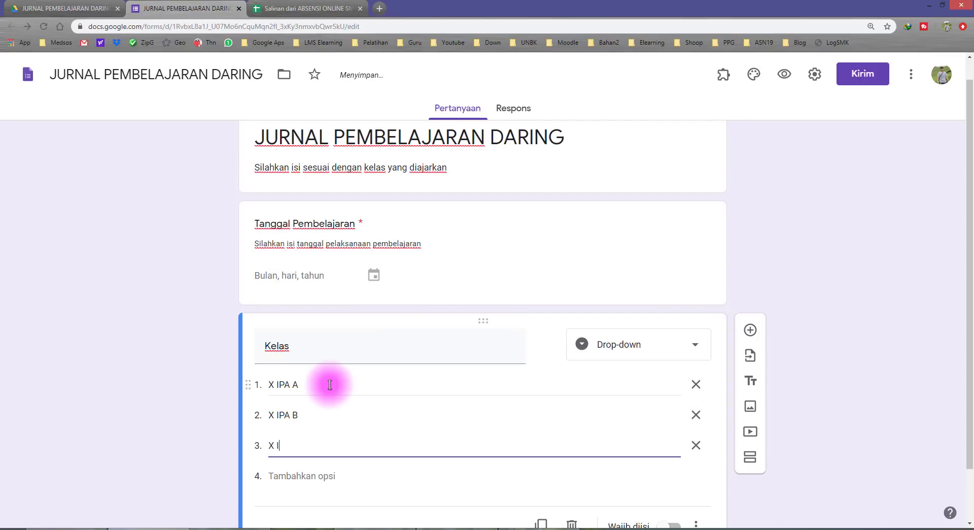
{"action": "left_click", "coordinate": [146, 384]}
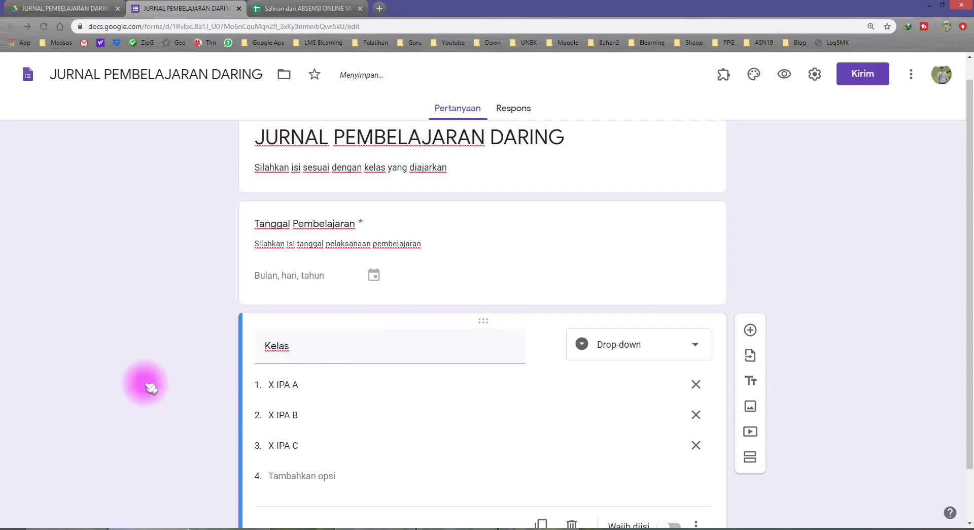
{"action": "scroll", "coordinate": [177, 381], "scroll_direction": "down", "scroll_amount": 1}
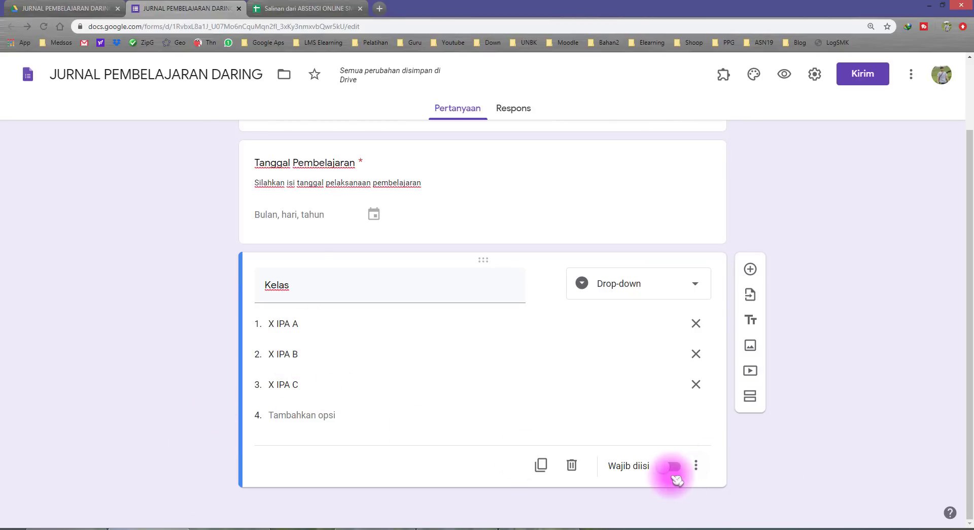
{"action": "left_click", "coordinate": [674, 471]}
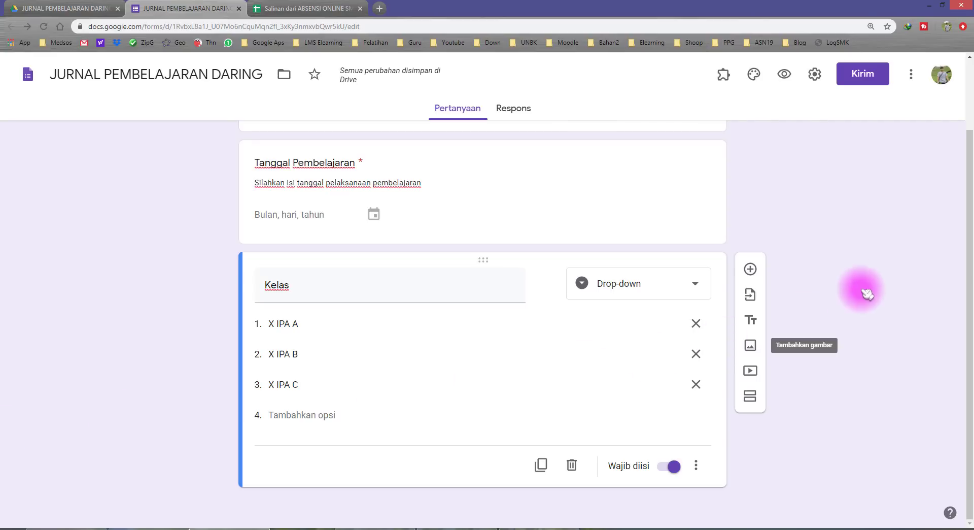
- Add a third question below Kelas and title it "ID GURU"
{"action": "left_click", "coordinate": [752, 270]}
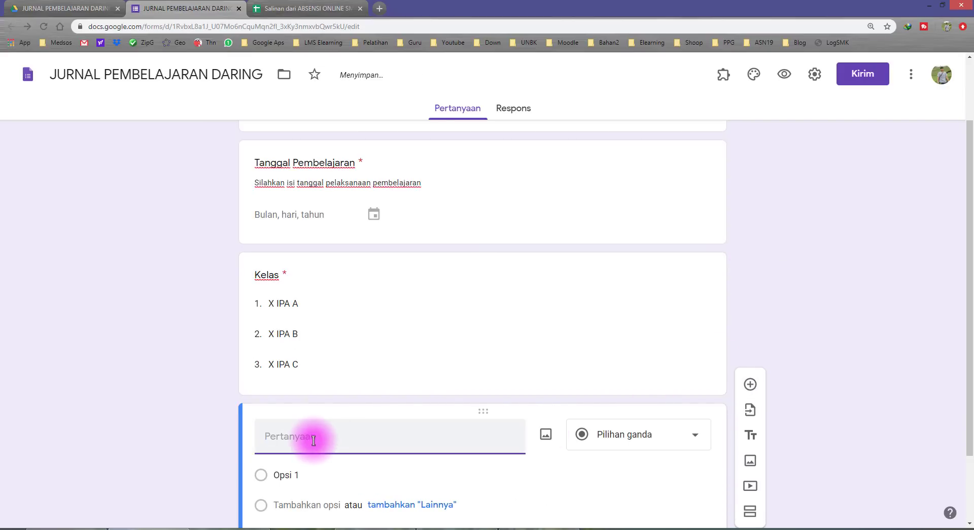
{"action": "scroll", "coordinate": [319, 441], "scroll_direction": "down", "scroll_amount": 2}
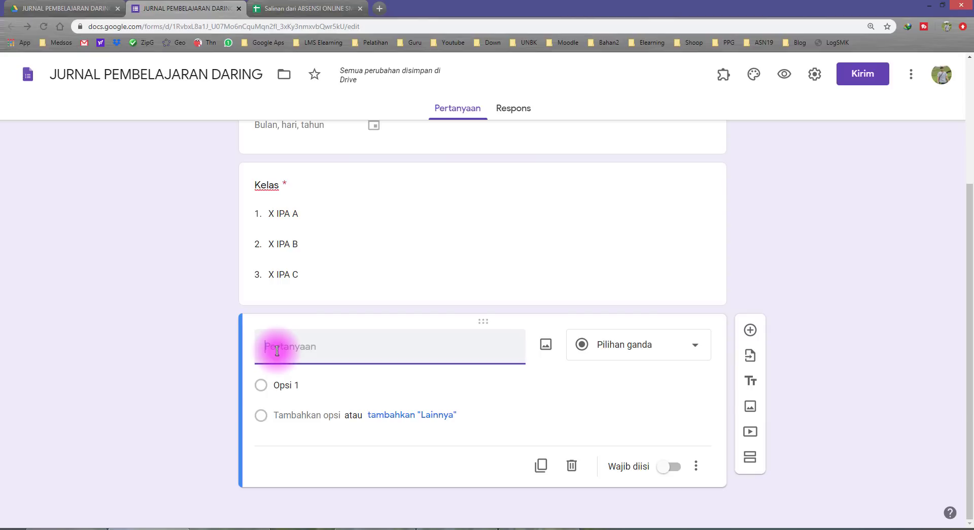
{"action": "type", "text": "MASUKKAN"}
{"action": "double_click", "coordinate": [277, 350]}
{"action": "type", "text": "ID GURU"}
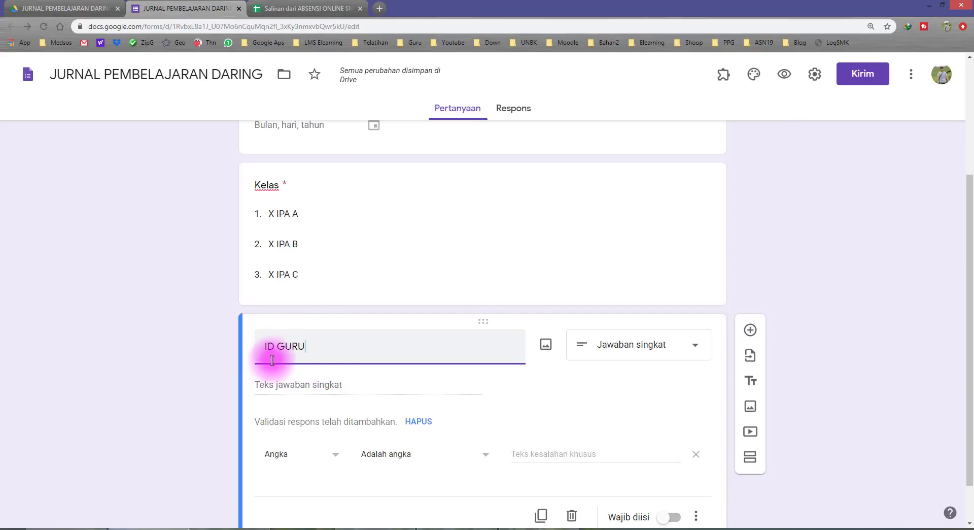
{"action": "left_click_drag", "start_coordinate": [313, 346], "coordinate": [254, 345]}
{"action": "left_click", "coordinate": [329, 348]}
{"action": "scroll", "coordinate": [319, 341], "scroll_direction": "down", "scroll_amount": 1}
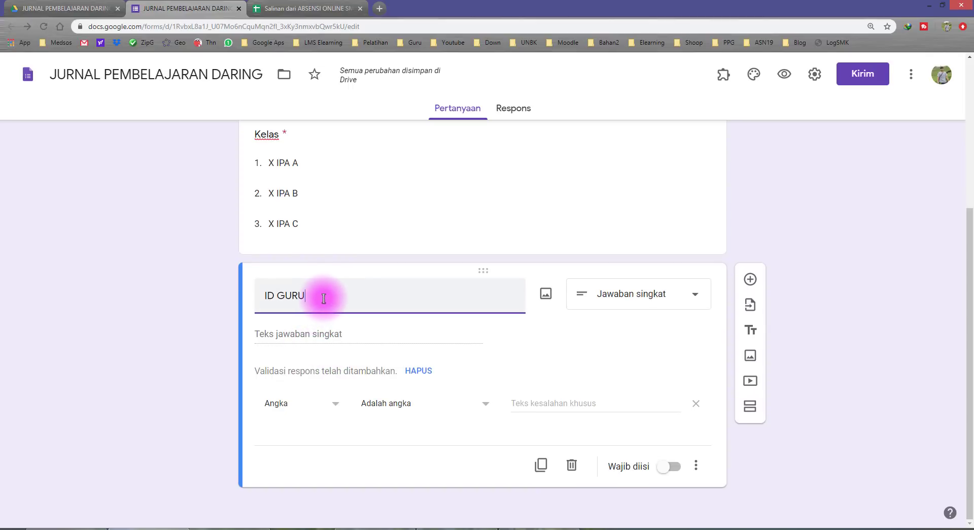
{"action": "left_click_drag", "start_coordinate": [321, 296], "coordinate": [262, 293]}
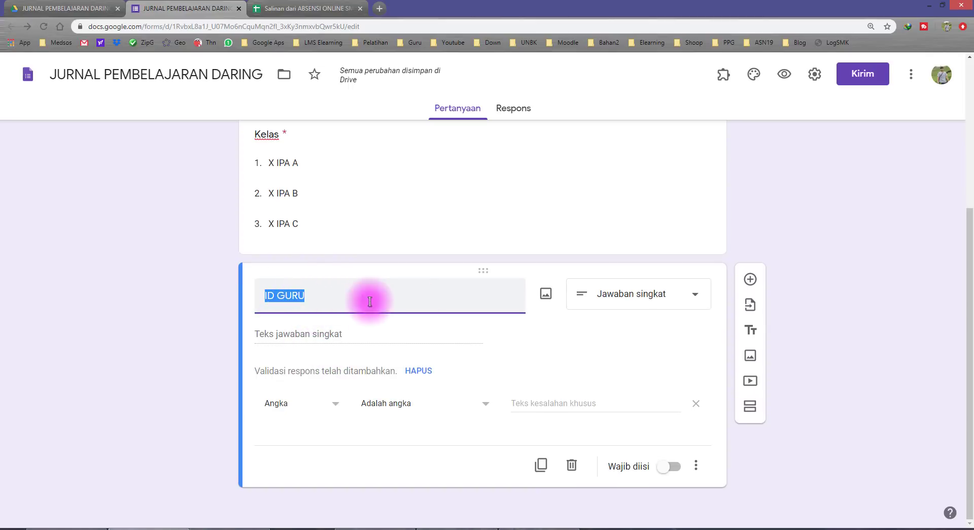
- Choose Jawaban singkat as the answer type of the ID GURU question and remove its number response validation
{"action": "left_click", "coordinate": [643, 296]}
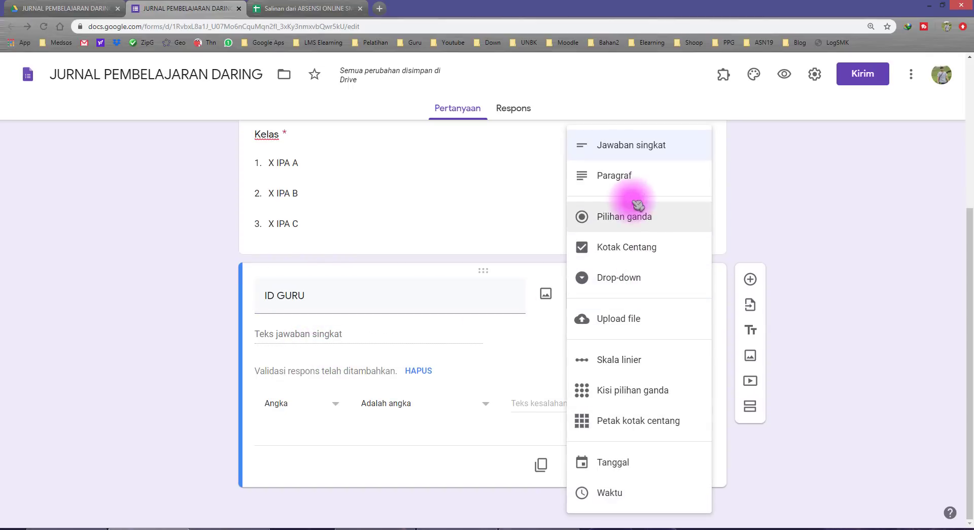
{"action": "left_click", "coordinate": [628, 146]}
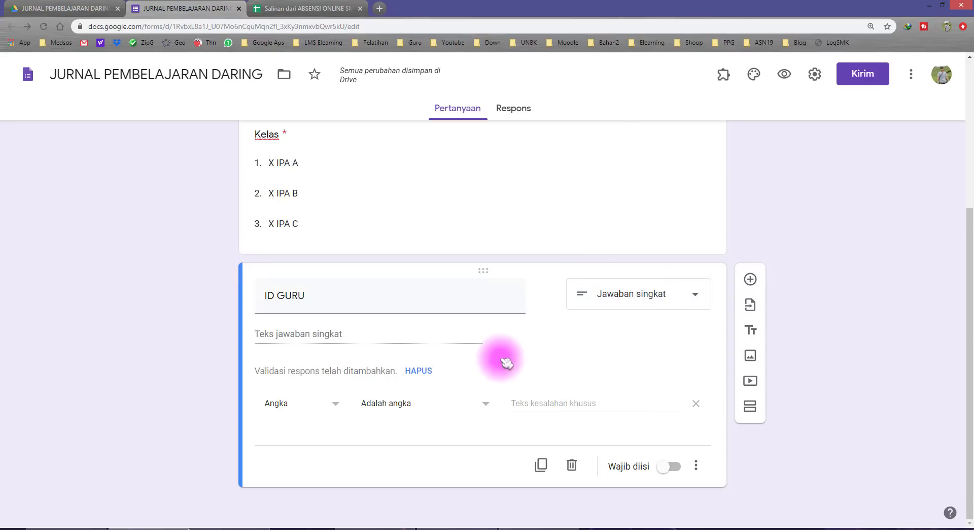
{"action": "left_click", "coordinate": [323, 404]}
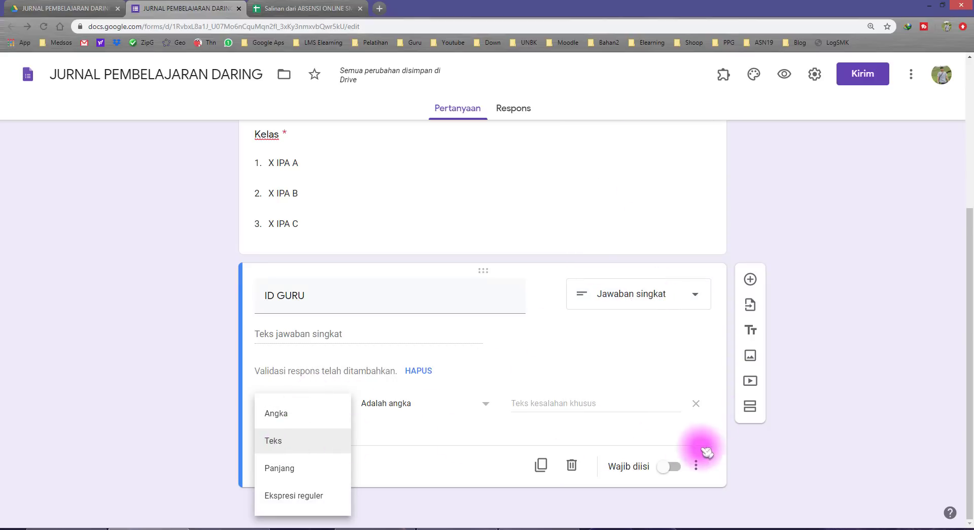
{"action": "left_click", "coordinate": [284, 413]}
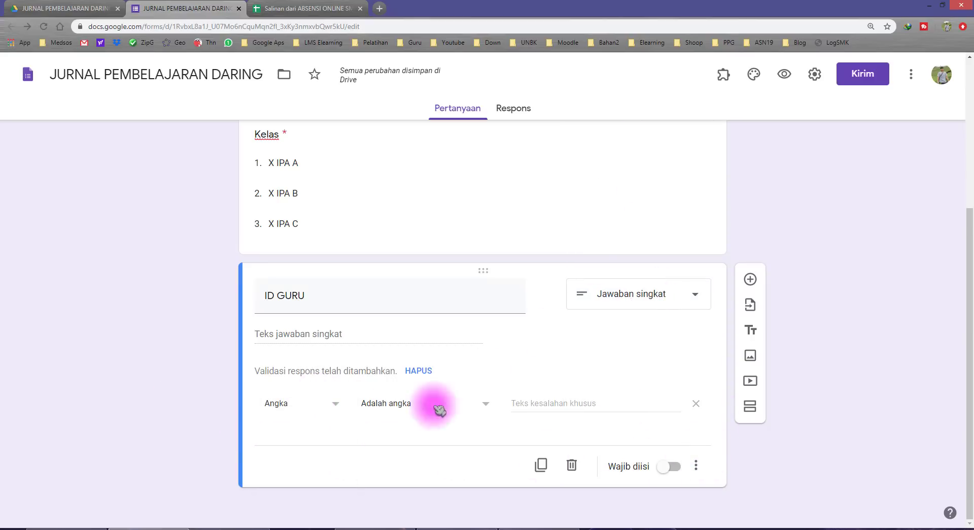
{"action": "left_click", "coordinate": [695, 404]}
{"action": "triple_click", "coordinate": [328, 374]}
{"action": "left_click", "coordinate": [206, 372]}
{"action": "left_click", "coordinate": [330, 368]}
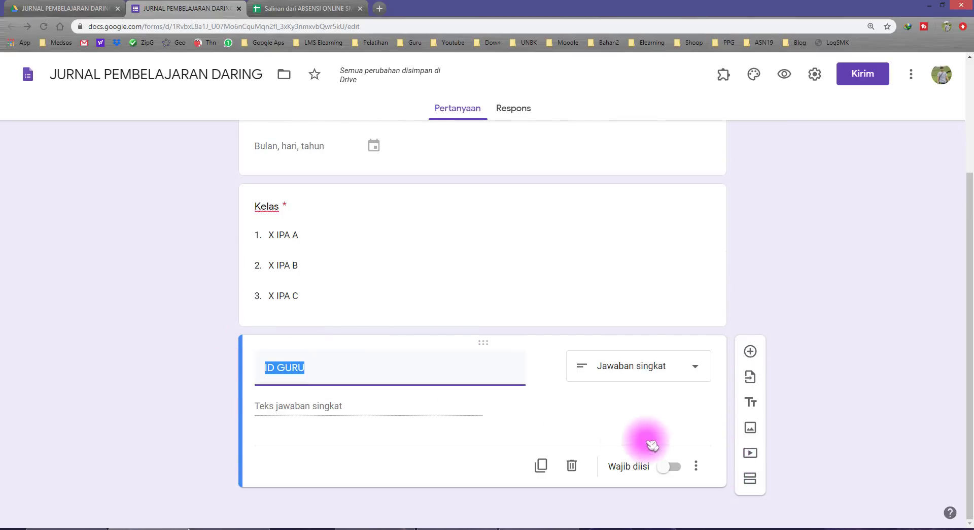
- Make the ID GURU question required
{"action": "left_click", "coordinate": [675, 470]}
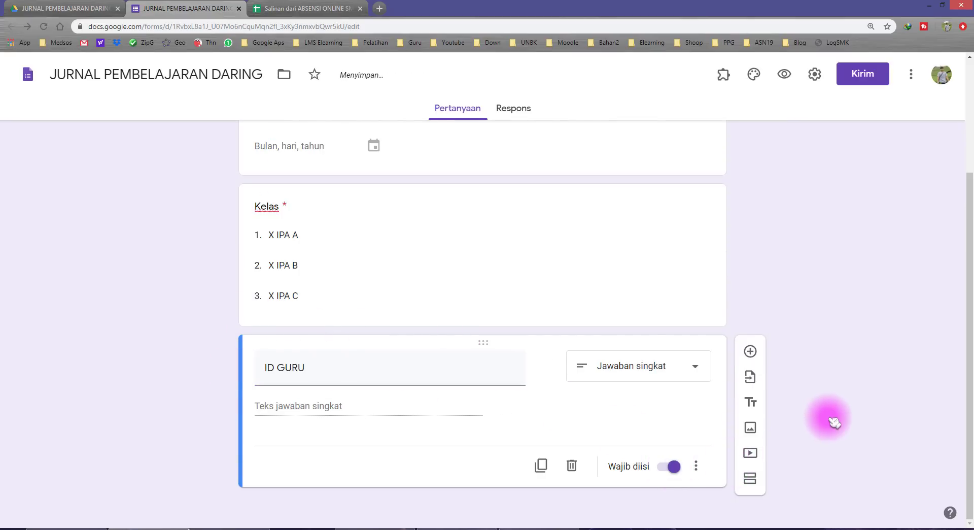
{"action": "left_click", "coordinate": [394, 370]}
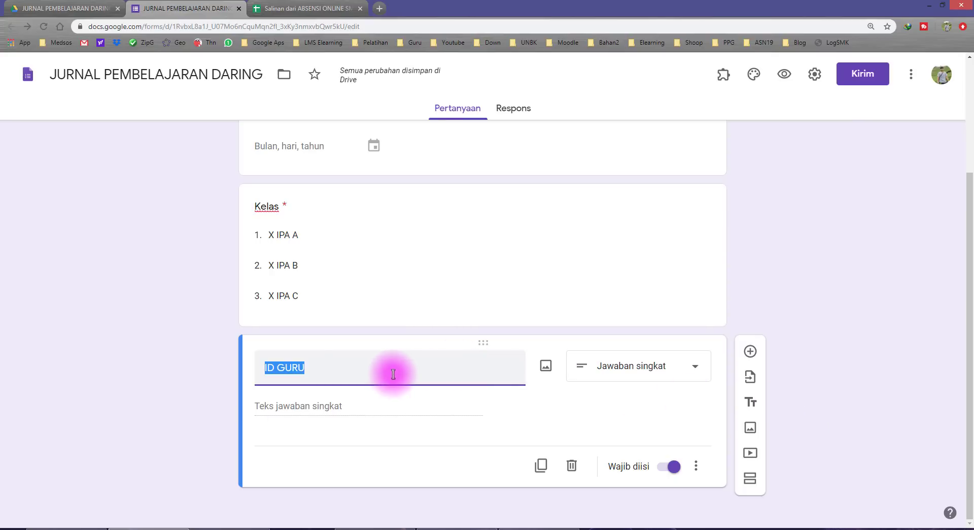
{"action": "left_click", "coordinate": [174, 349]}
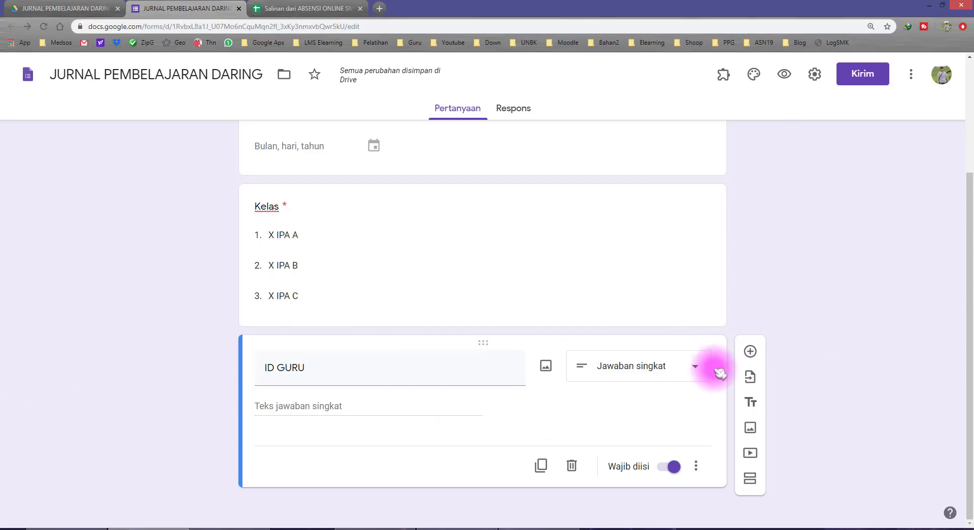
- Add a question below ID GURU and title it "Nama Guru"
{"action": "left_click", "coordinate": [752, 351]}
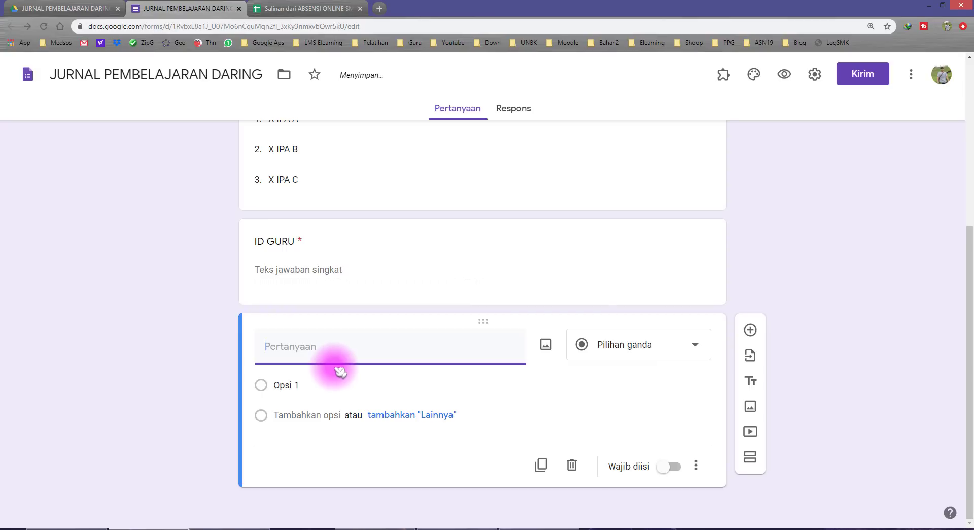
{"action": "type", "text": "nAMA"}
{"action": "key", "text": "BackSpace"}
{"action": "key", "text": "BackSpace"}
{"action": "key", "text": "BackSpace"}
{"action": "type", "text": "ma"}
{"action": "key", "text": "BackSpace"}
{"action": "key", "text": "BackSpace"}
{"action": "type", "text": "Nama"}
- Keep Jawaban singkat as the answer type of the Nama Guru question and make it required
{"action": "left_click", "coordinate": [636, 363]}
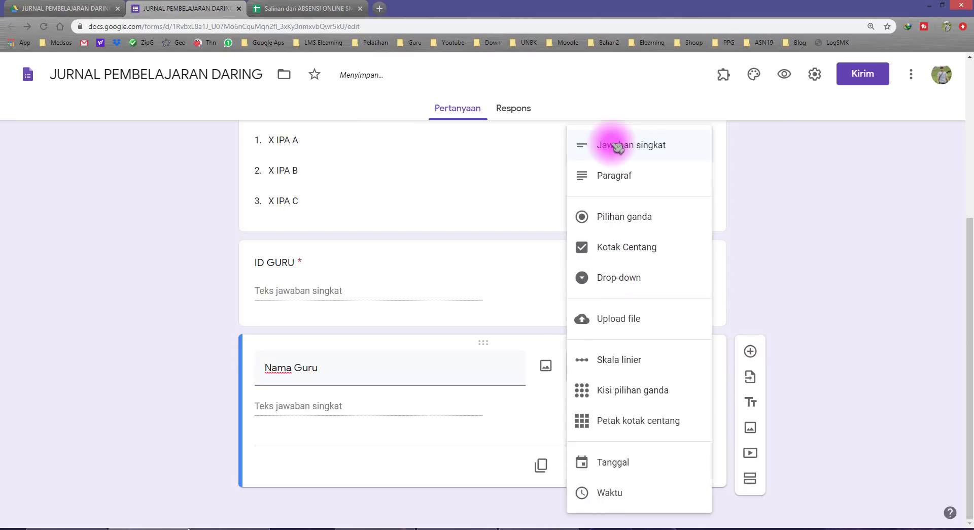
{"action": "left_click", "coordinate": [835, 281]}
{"action": "left_click", "coordinate": [675, 466]}
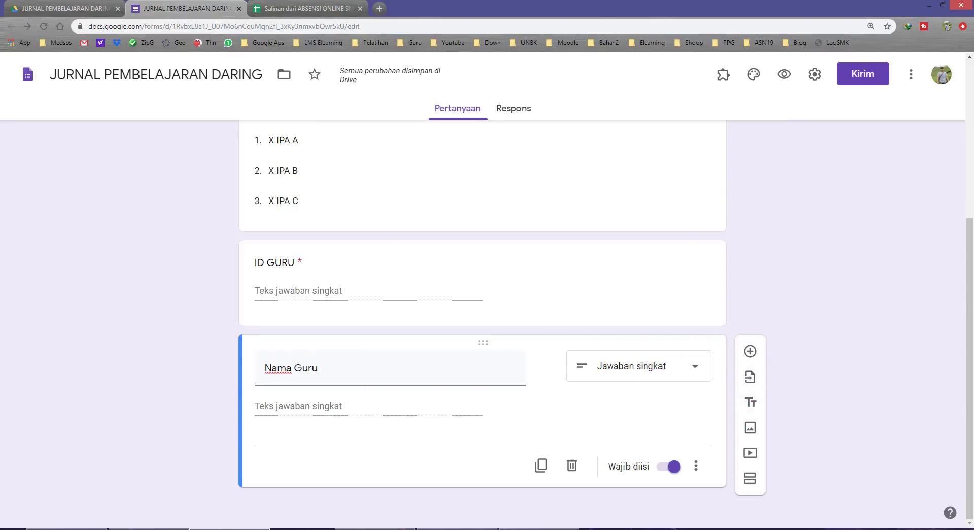
- Add a question titled "Mata Pelajaran" below Nama Guru and set its answer type to Pilihan ganda
{"action": "left_click", "coordinate": [750, 352]}
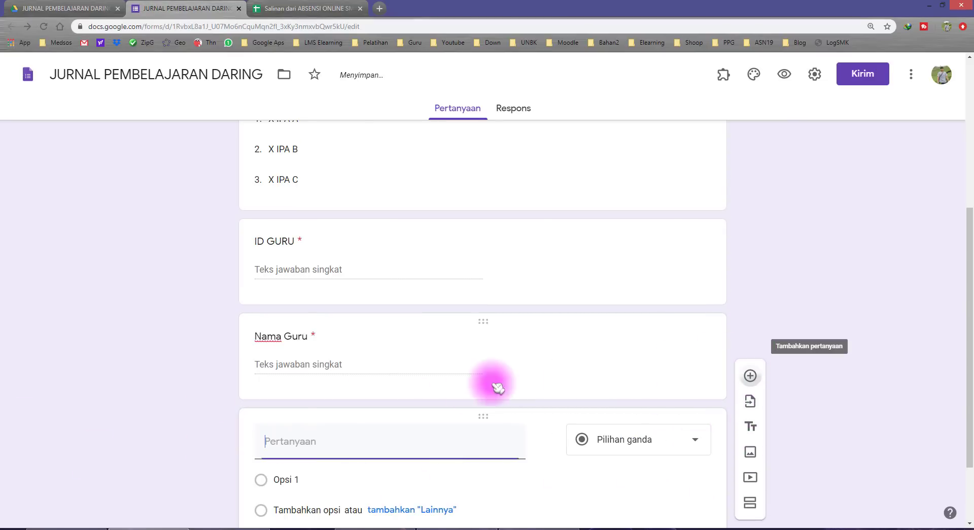
{"action": "type", "text": "Mate"}
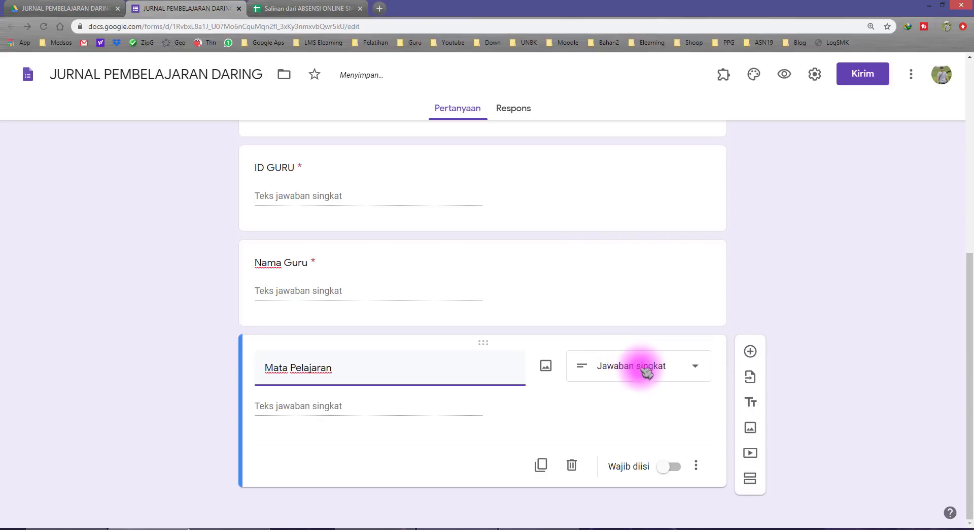
{"action": "left_click", "coordinate": [647, 372]}
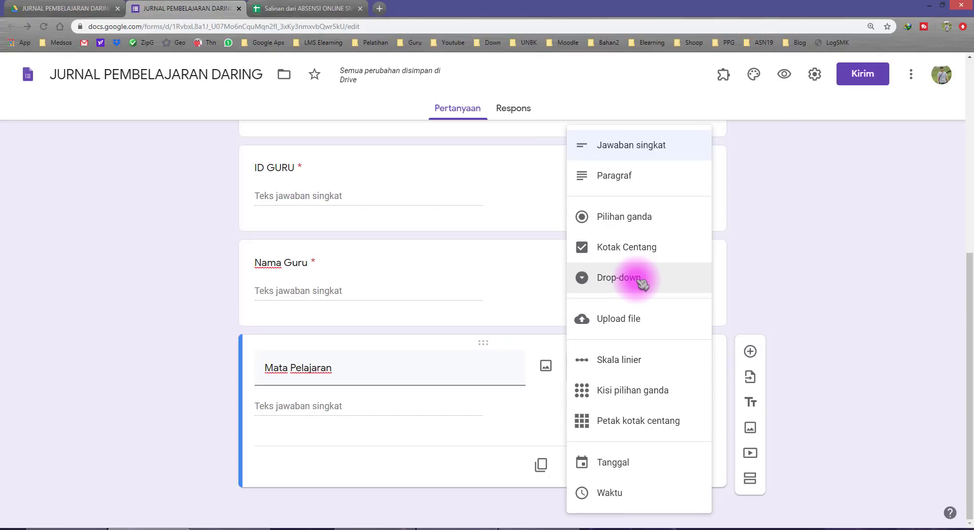
{"action": "left_click", "coordinate": [632, 223]}
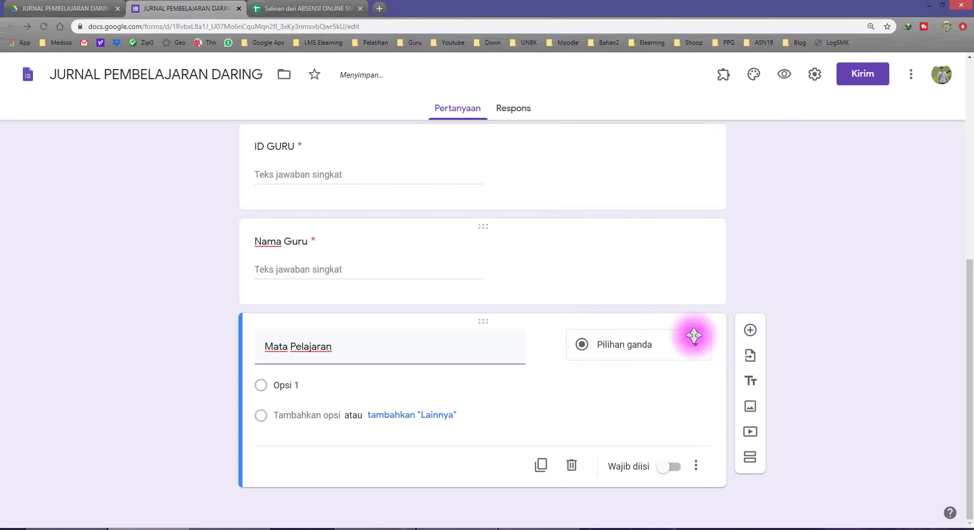
- Enter "Matematika", "Bahasa Indonesia" and "Bahasa Inggris" as the options of the Mata Pelajaran question
{"action": "left_click", "coordinate": [321, 385]}
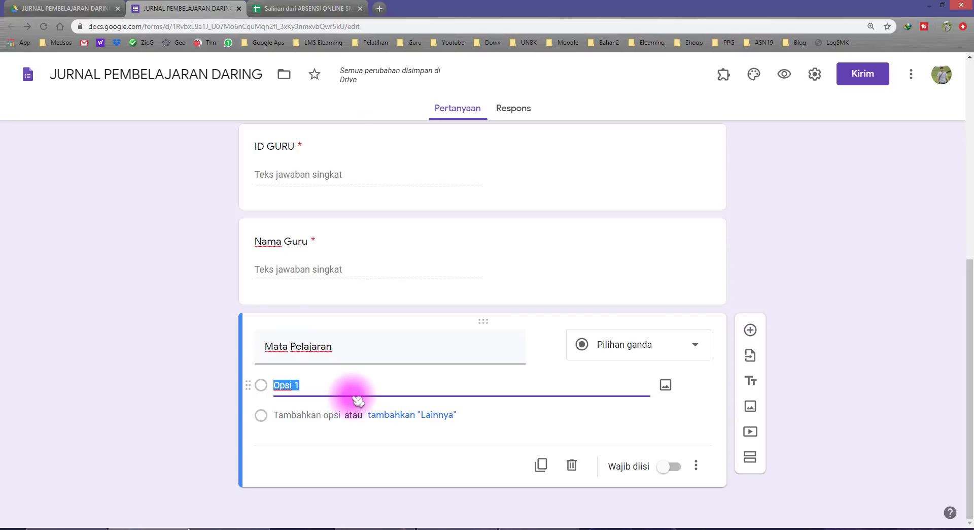
{"action": "type", "text": "Matem"}
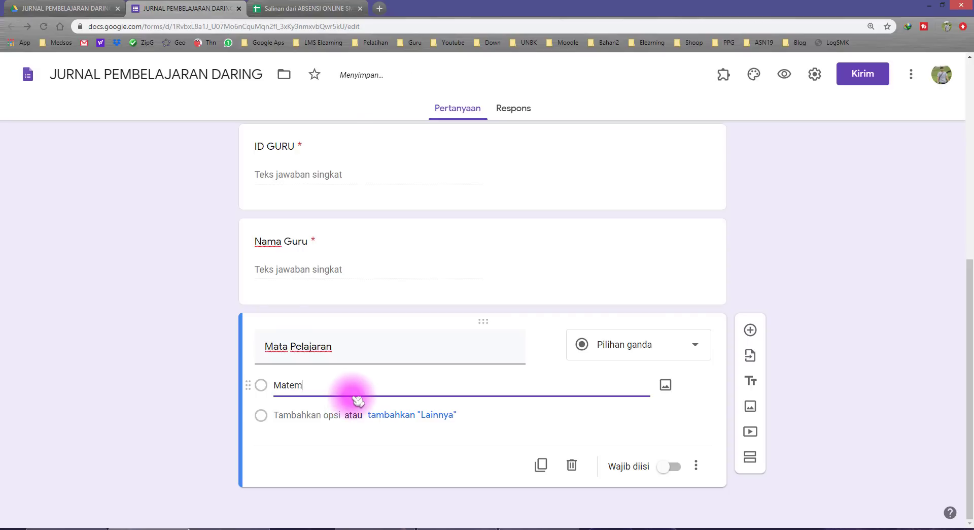
{"action": "type", "text": "atika"}
{"action": "key", "text": "Return"}
{"action": "type", "text": "ba"}
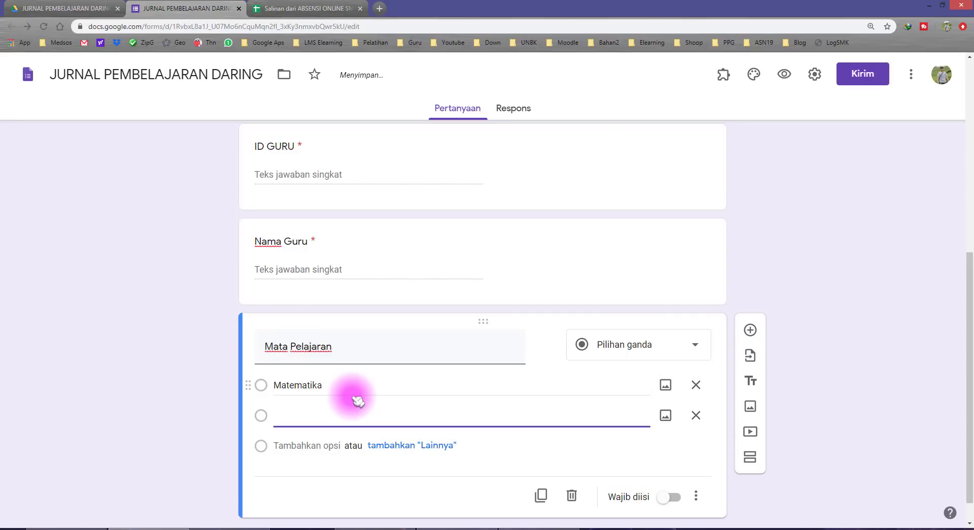
{"action": "type", "text": "hasa I"}
{"action": "key", "text": "Tab"}
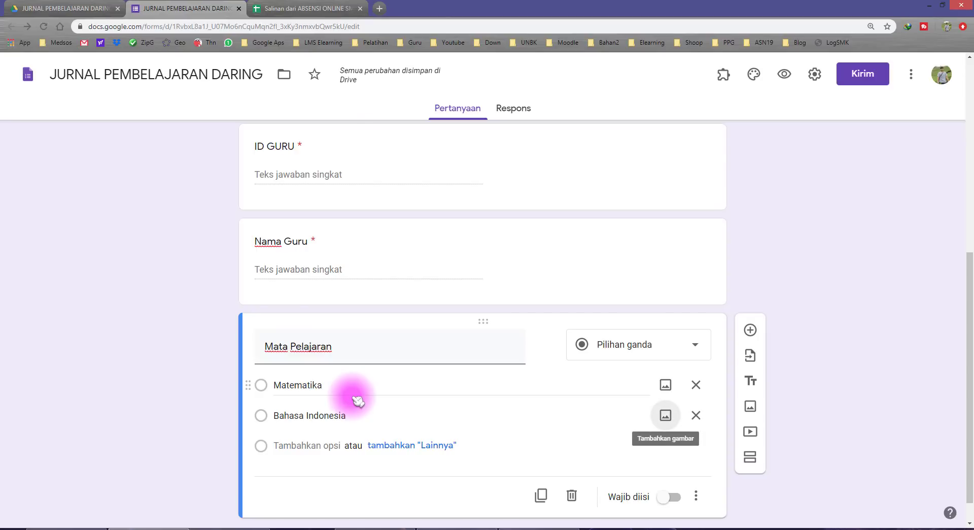
{"action": "key", "text": "Tab"}
{"action": "key", "text": "Tab"}
{"action": "type", "text": "Bahasa"}
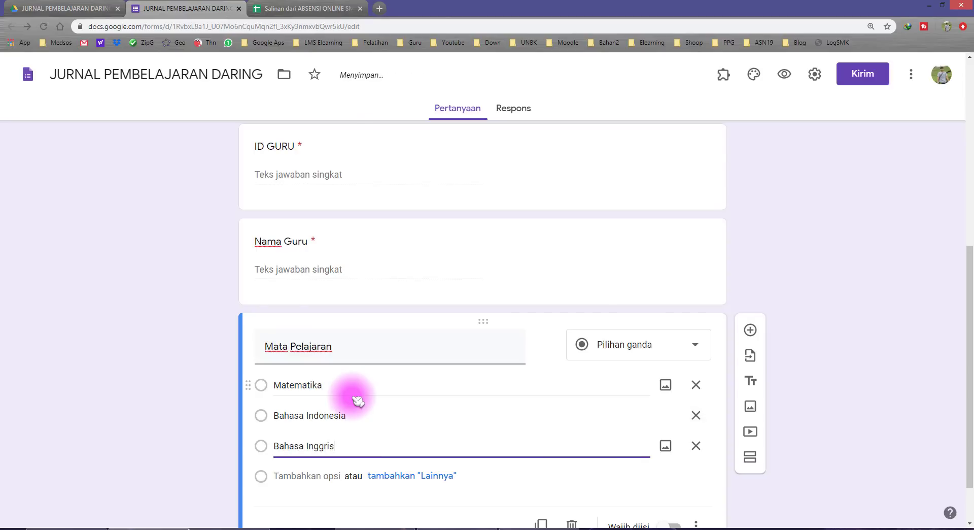
{"action": "key", "text": "Tab"}
{"action": "key", "text": "Tab"}
{"action": "scroll", "coordinate": [450, 413], "scroll_direction": "down", "scroll_amount": 1}
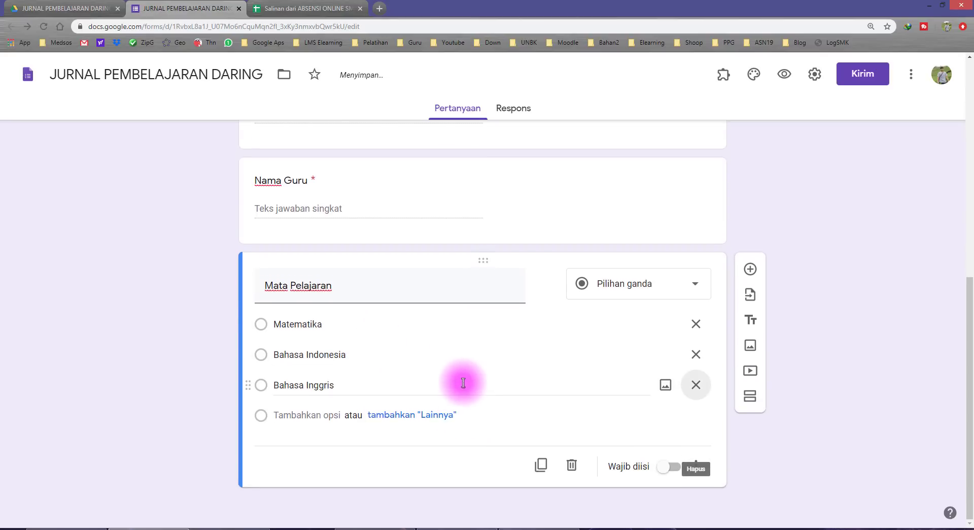
{"action": "left_click", "coordinate": [340, 324]}
{"action": "left_click", "coordinate": [358, 357]}
{"action": "left_click", "coordinate": [343, 384]}
{"action": "left_click", "coordinate": [355, 355]}
{"action": "left_click", "coordinate": [343, 323]}
{"action": "left_click", "coordinate": [348, 354]}
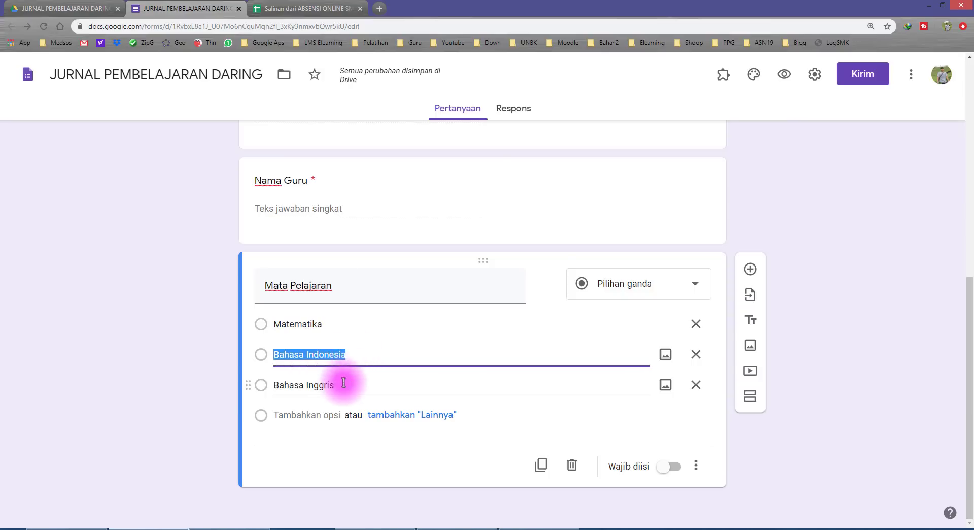
{"action": "left_click", "coordinate": [343, 383]}
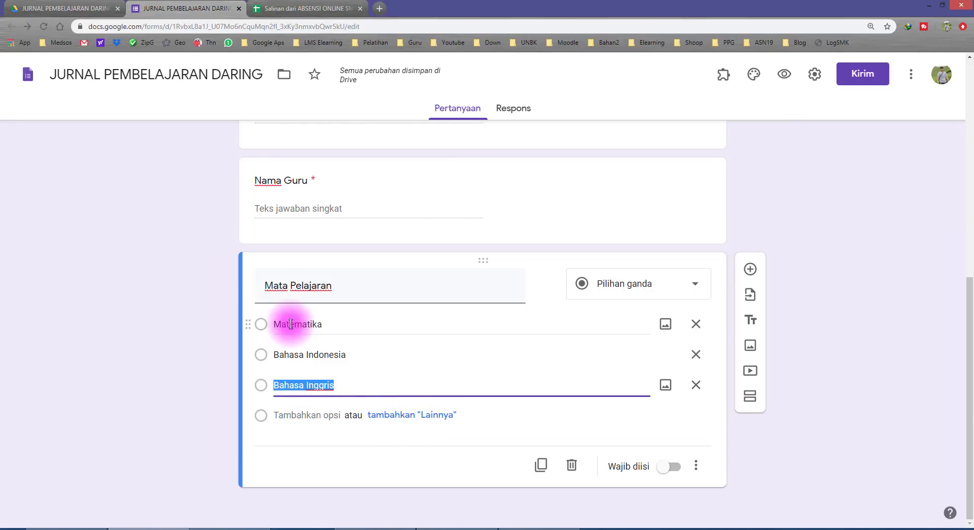
- Add a "Lainnya" option to the Mata Pelajaran question and make the question required
{"action": "left_click", "coordinate": [401, 416]}
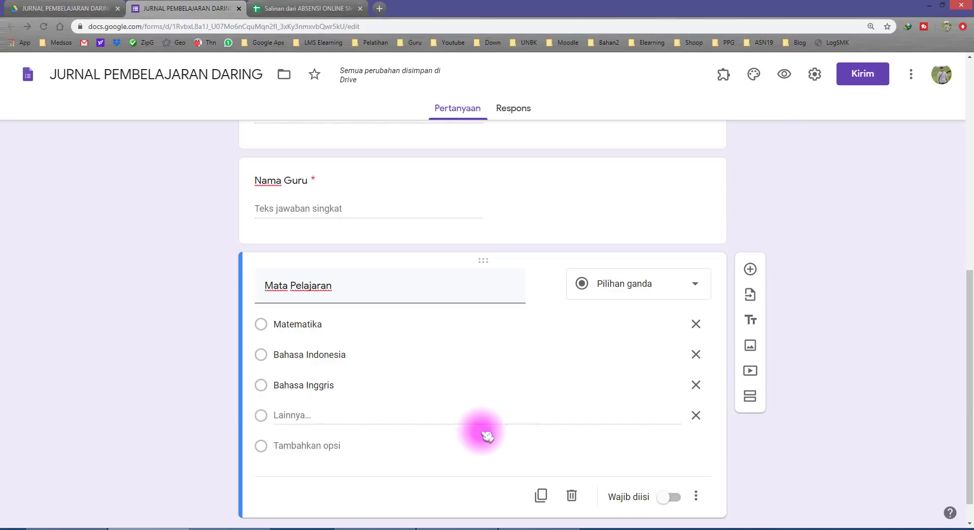
{"action": "left_click", "coordinate": [671, 497]}
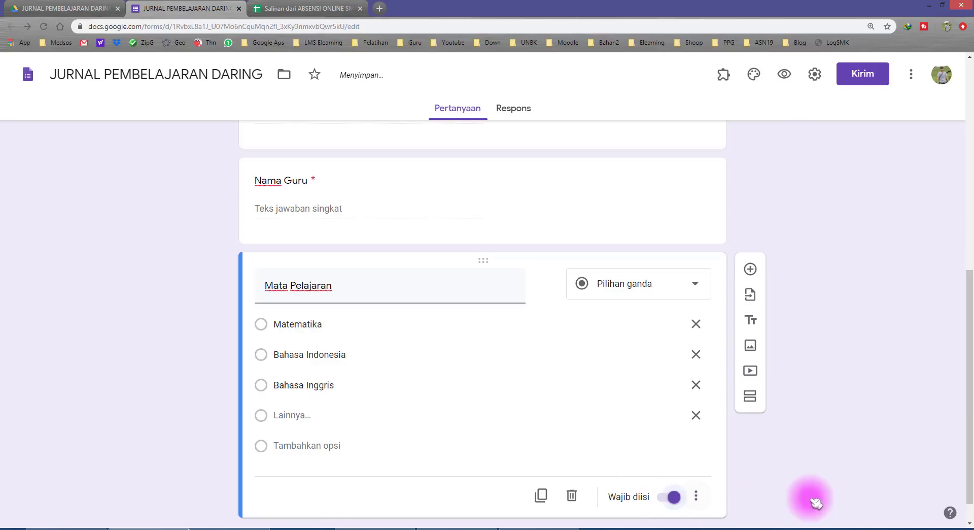
- Add a required question titled "Materi / KD" below Mata Pelajaran with Jawaban singkat as its answer type
{"action": "scroll", "coordinate": [54, 441], "scroll_direction": "down", "scroll_amount": 1}
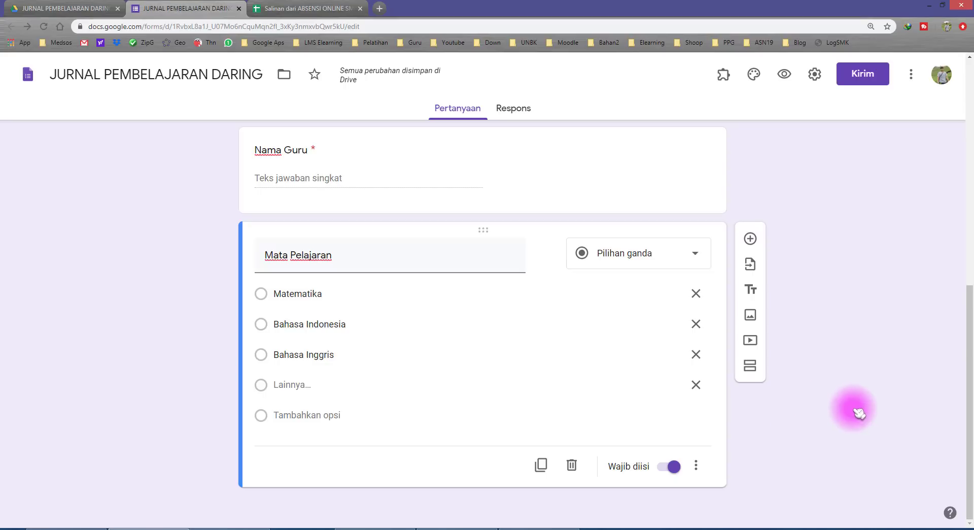
{"action": "left_click", "coordinate": [751, 239]}
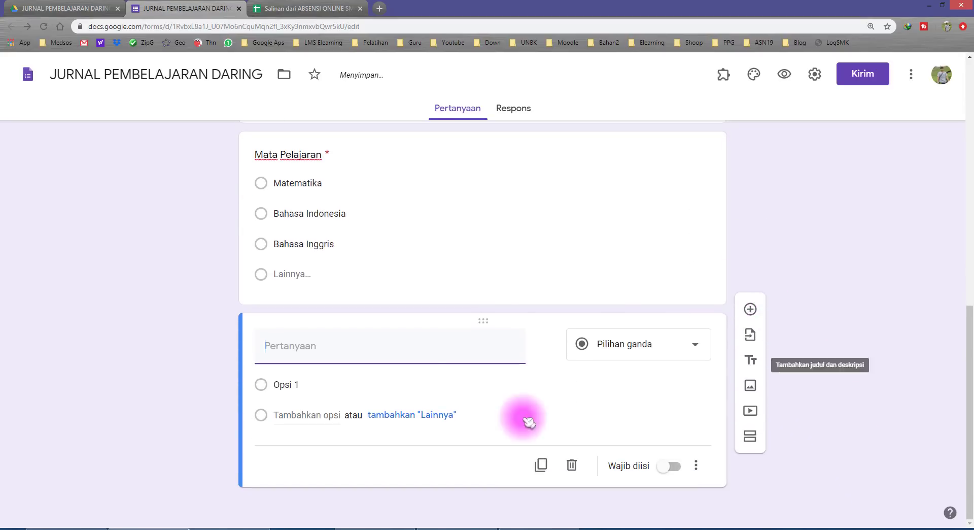
{"action": "type", "text": "Mater"}
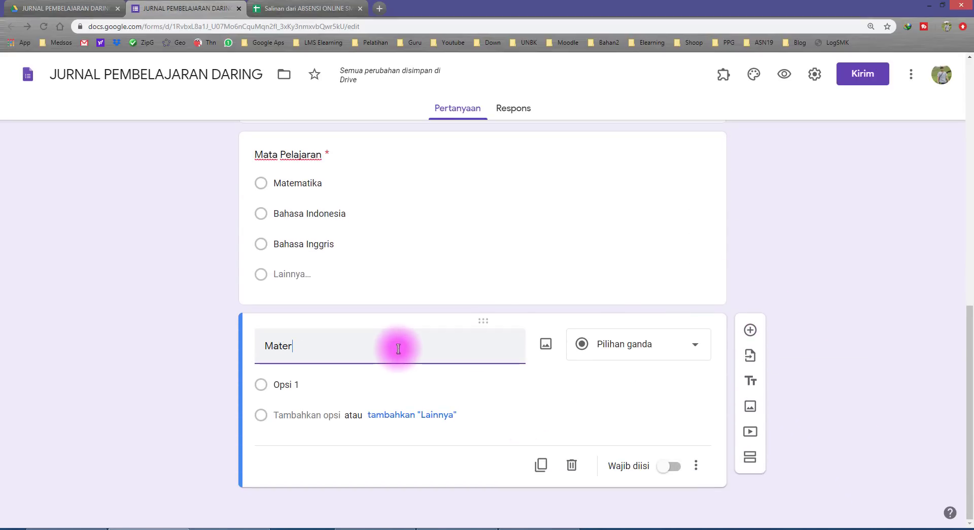
{"action": "type", "text": "i / KD"}
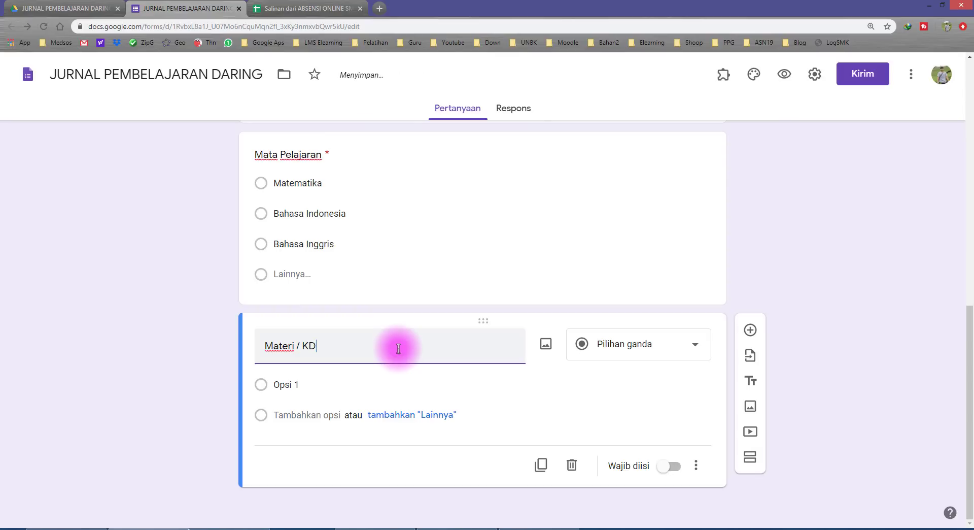
{"action": "left_click", "coordinate": [638, 350]}
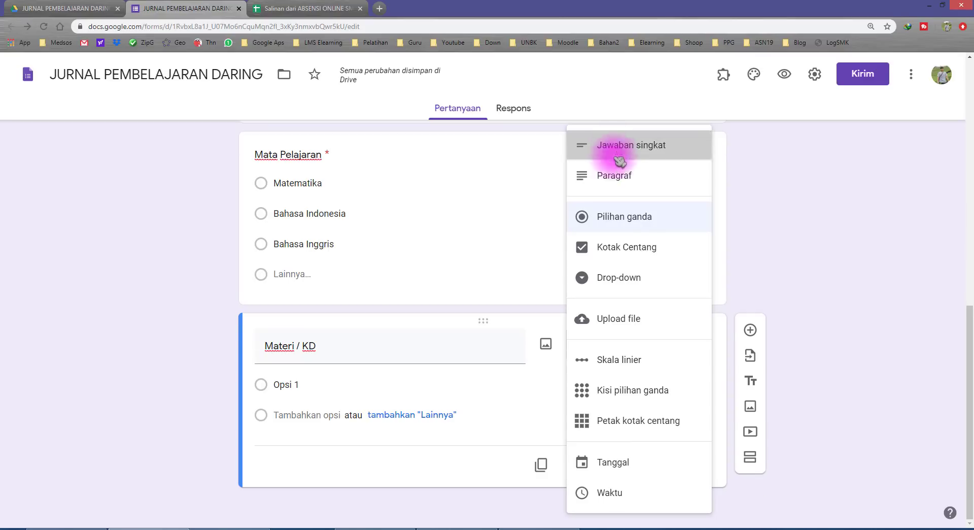
{"action": "left_click", "coordinate": [618, 137]}
{"action": "left_click", "coordinate": [674, 468]}
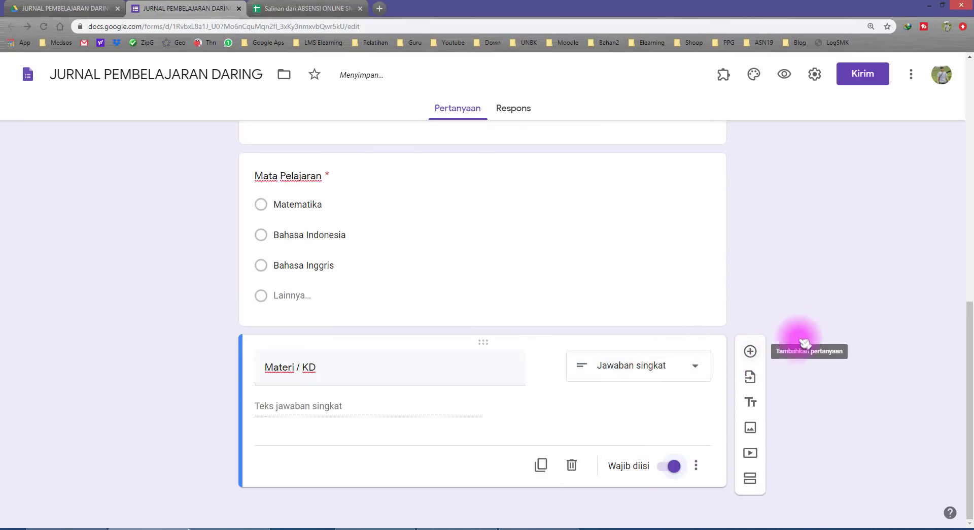
- Add a required question titled "Uraian Pembelajaran" below Materi / KD with Paragraf as its answer type
{"action": "left_click", "coordinate": [750, 351]}
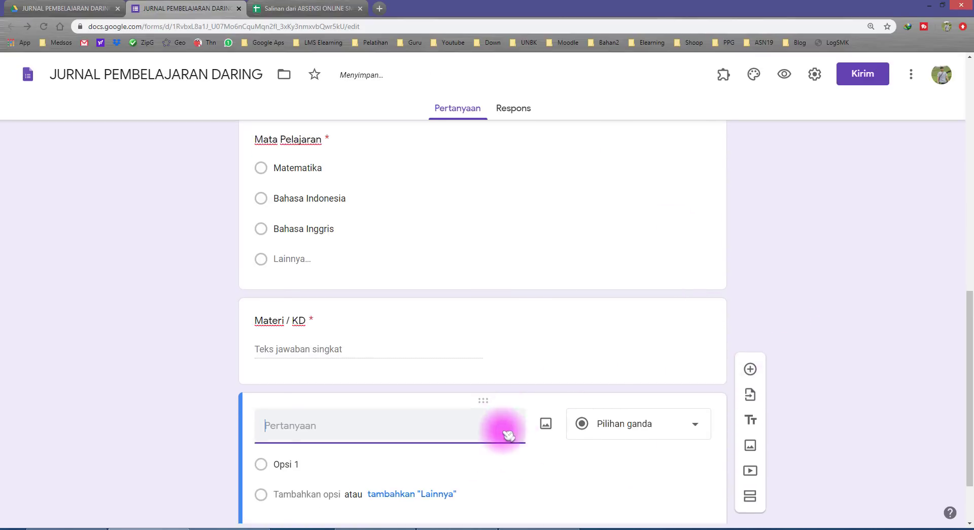
{"action": "type", "text": "Uraian Pembelajaran"}
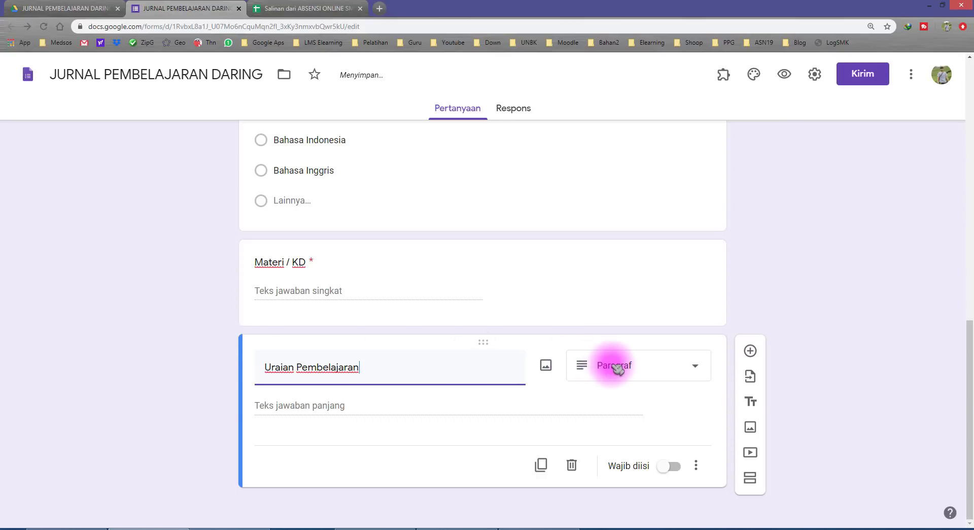
{"action": "left_click", "coordinate": [616, 367]}
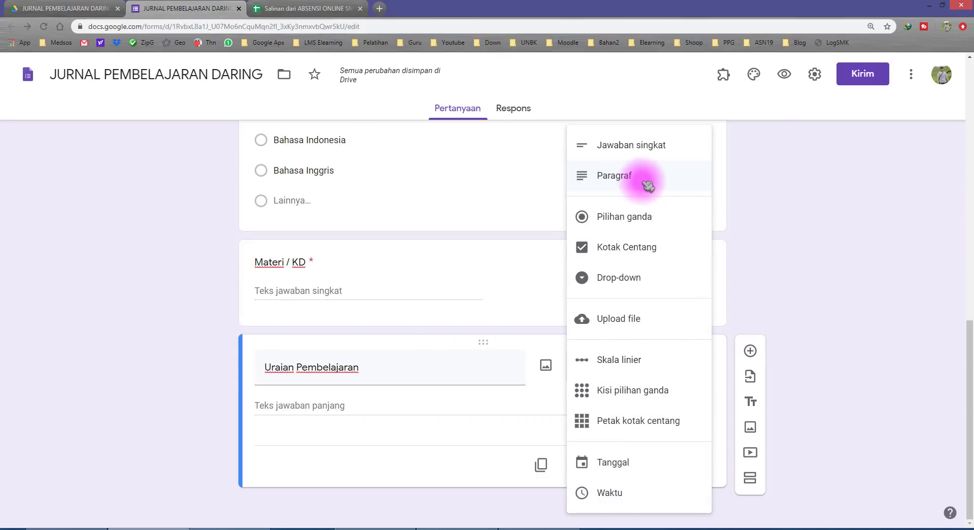
{"action": "left_click", "coordinate": [859, 357]}
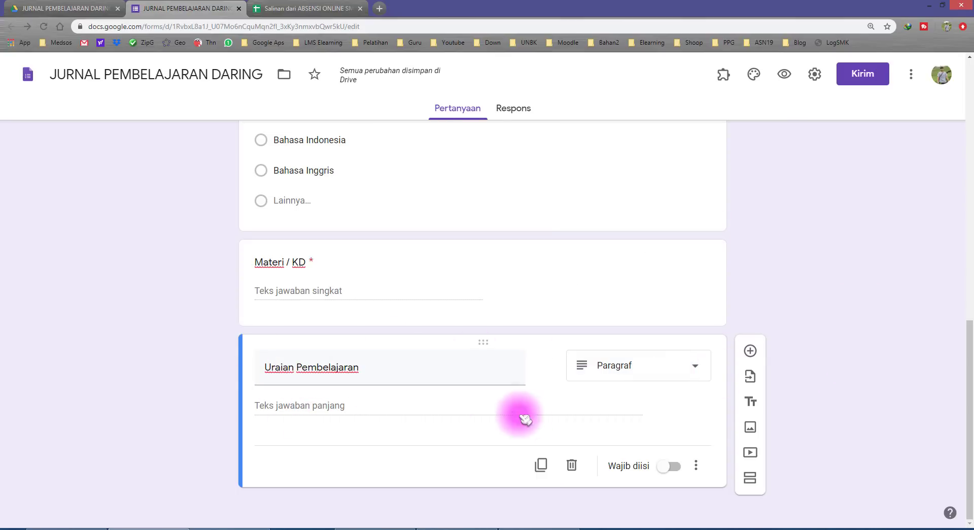
{"action": "left_click", "coordinate": [670, 467]}
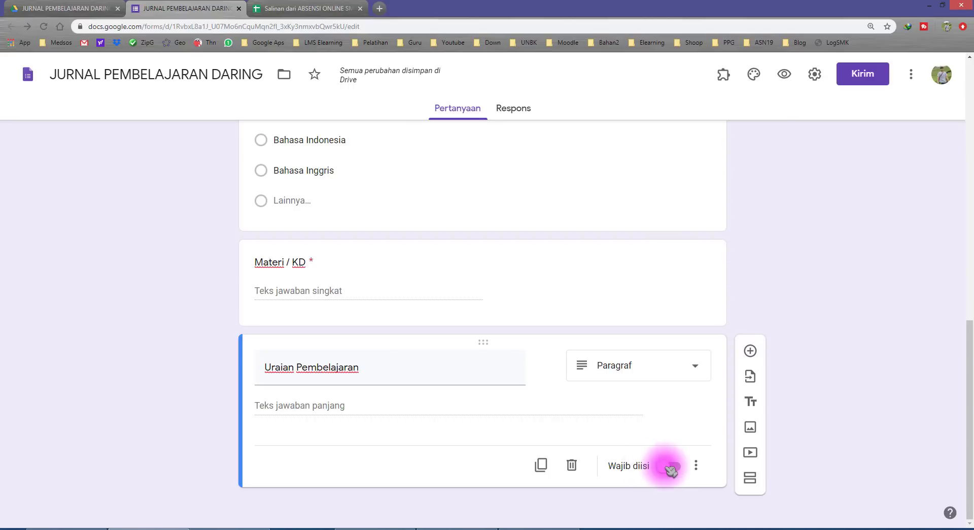
- Give the Uraian Pembelajaran question the description "Tulis kegiatan yang dilakukan, tugas yang di berikan, dan waktu pengumpulan tugas."
{"action": "left_click", "coordinate": [696, 465]}
{"action": "left_click", "coordinate": [726, 474]}
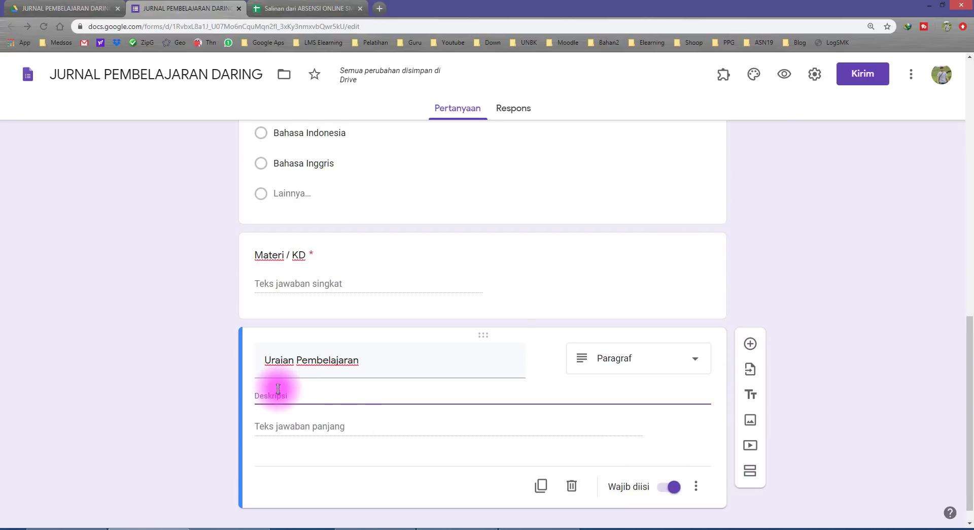
{"action": "type", "text": "T"}
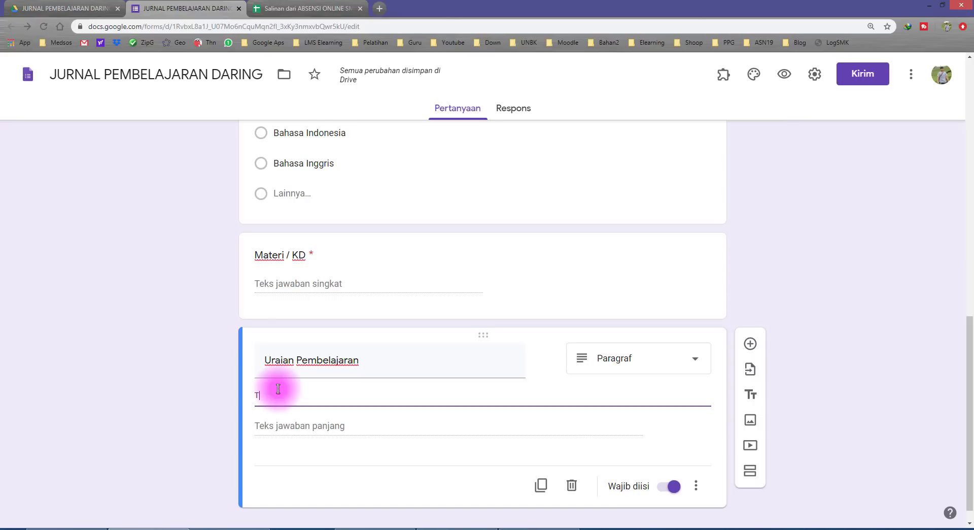
{"action": "type", "text": "ulis kegi"}
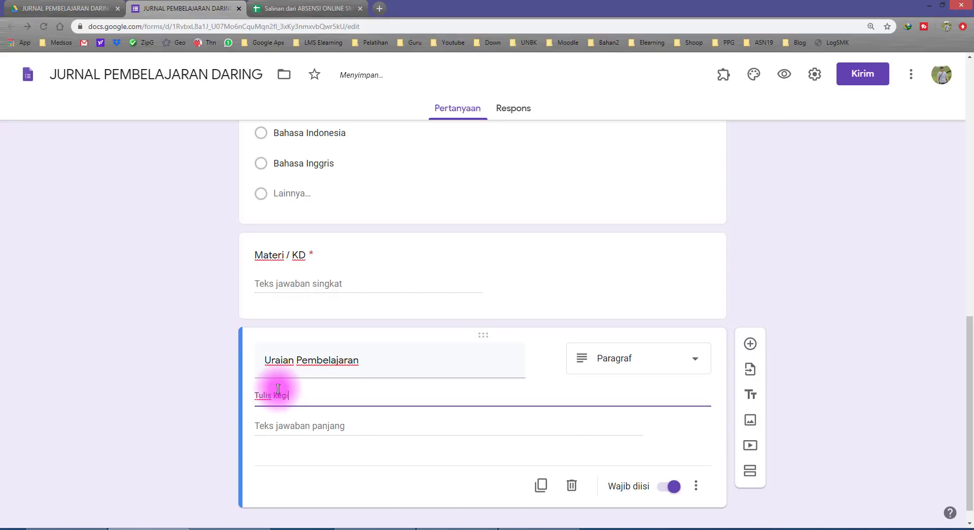
{"action": "type", "text": "atan yang dila"}
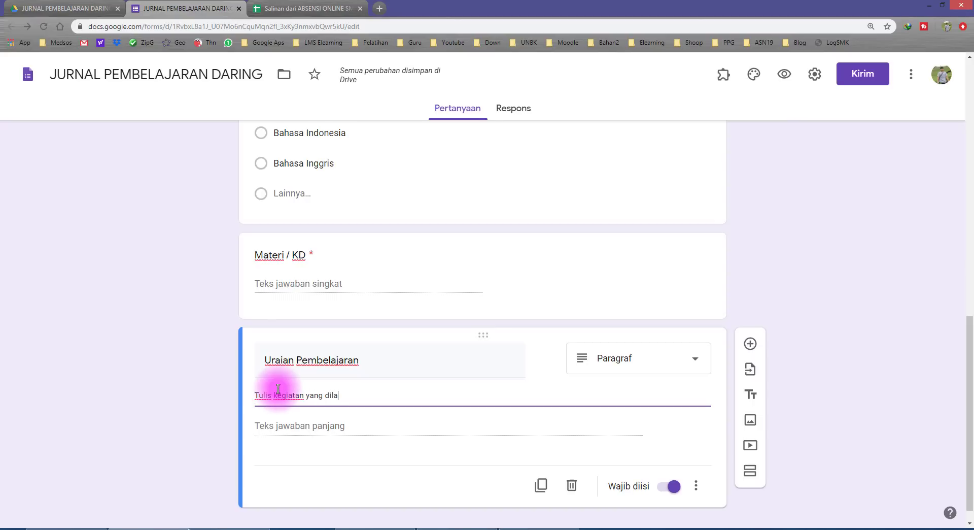
{"action": "type", "text": "kukan, tu"}
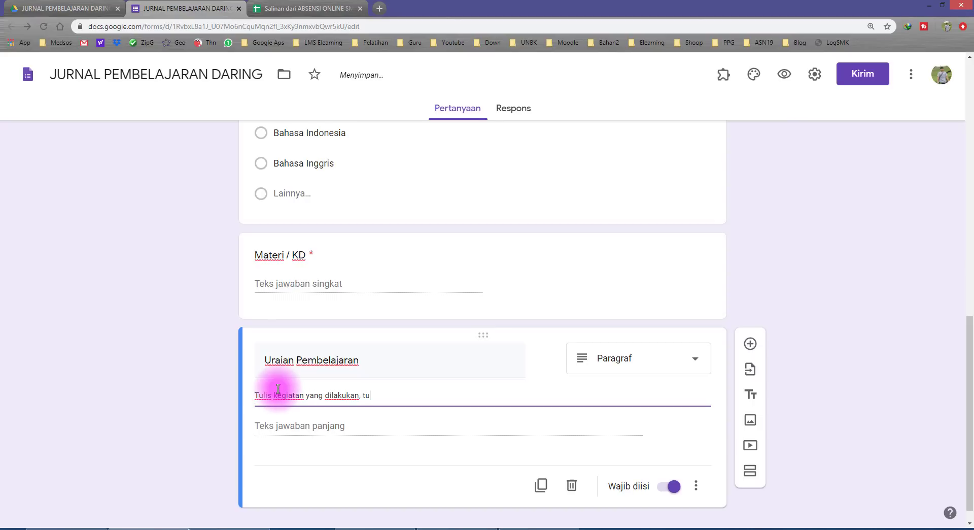
{"action": "type", "text": "gas yang di berikan, dan waktu pengumpula"}
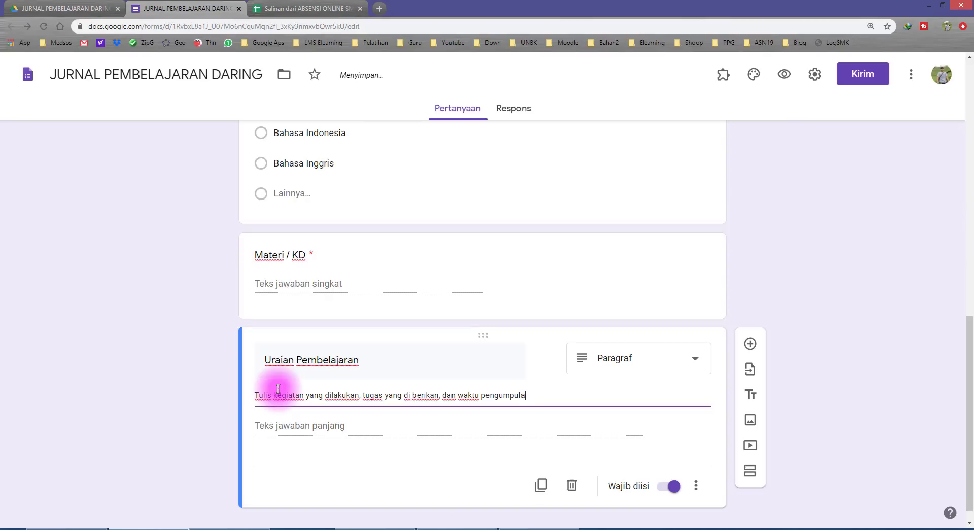
{"action": "type", "text": "s."}
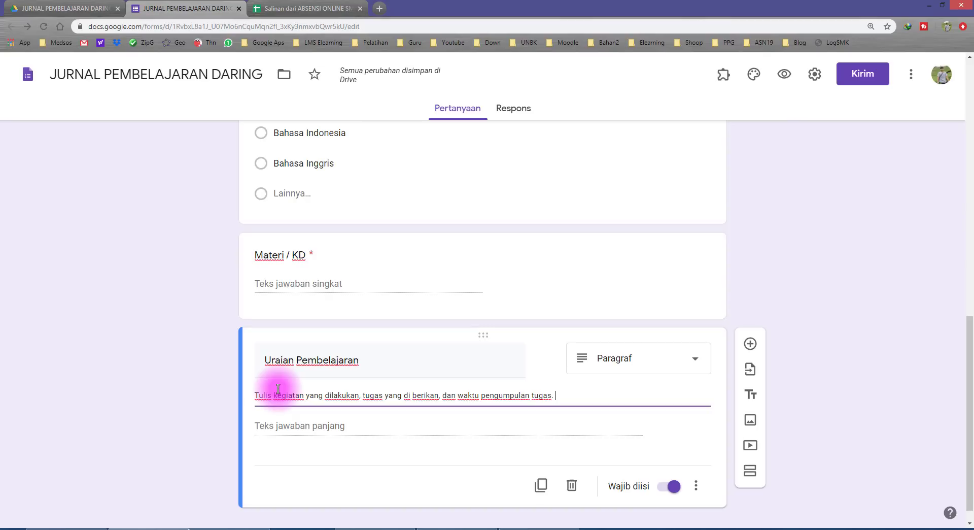
- Review the form's questions from Tanggal Pembelajaran through Uraian Pembelajaran, checking their order and settings
{"action": "left_click", "coordinate": [892, 370]}
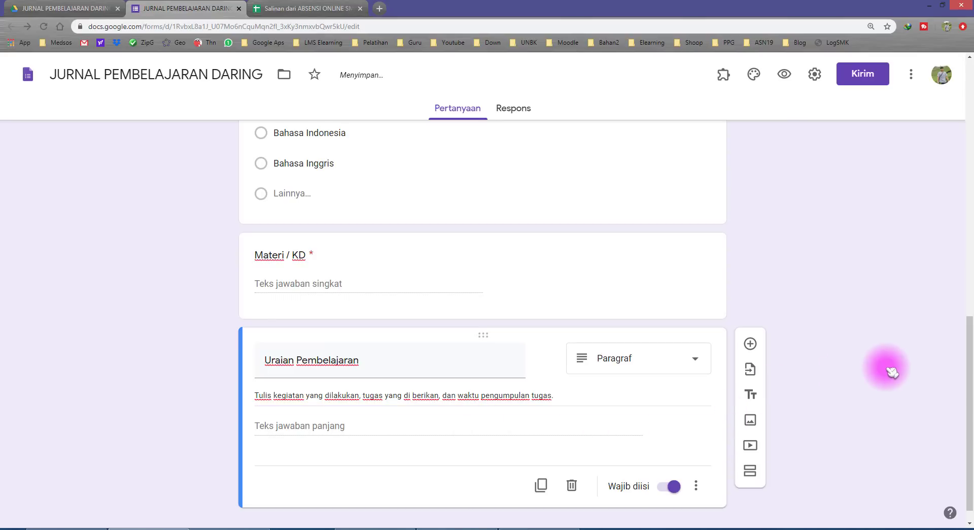
{"action": "scroll", "coordinate": [244, 396], "scroll_direction": "up", "scroll_amount": 5}
{"action": "scroll", "coordinate": [253, 401], "scroll_direction": "up", "scroll_amount": 7}
{"action": "scroll", "coordinate": [251, 401], "scroll_direction": "down", "scroll_amount": 1}
{"action": "scroll", "coordinate": [249, 398], "scroll_direction": "up", "scroll_amount": 2}
{"action": "scroll", "coordinate": [244, 395], "scroll_direction": "down", "scroll_amount": 12}
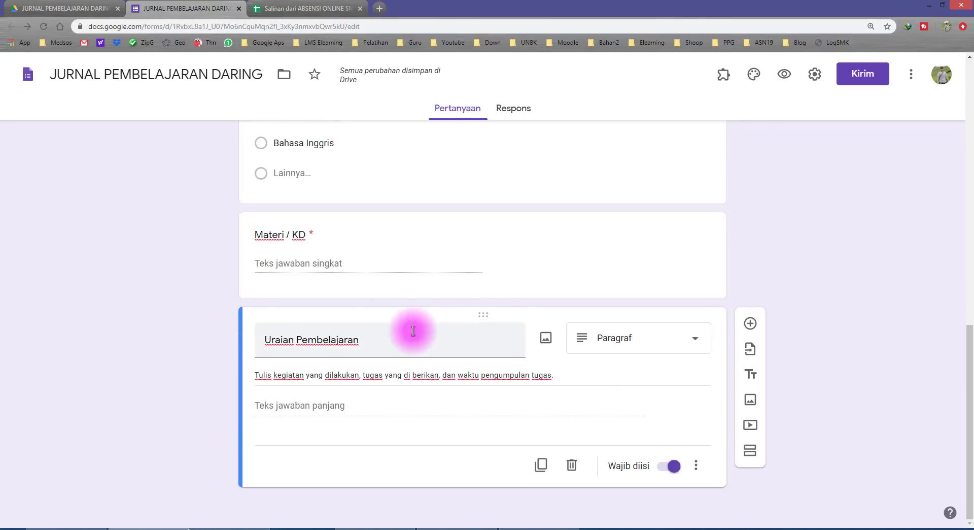
{"action": "scroll", "coordinate": [509, 333], "scroll_direction": "up", "scroll_amount": 5}
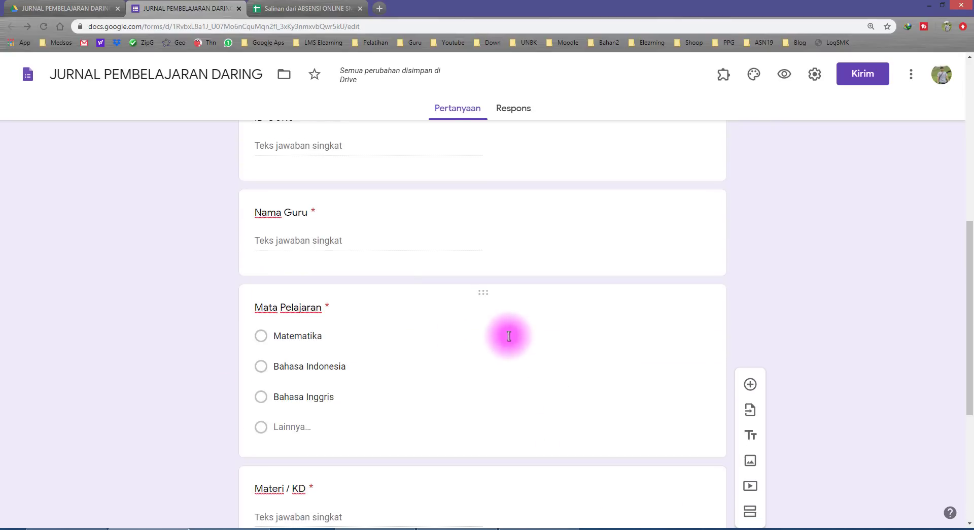
{"action": "scroll", "coordinate": [509, 336], "scroll_direction": "up", "scroll_amount": 8}
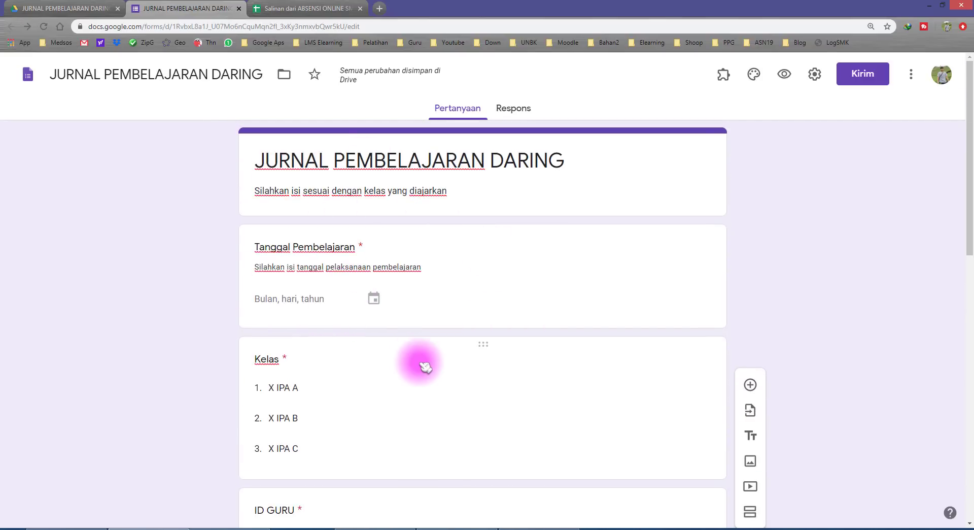
{"action": "scroll", "coordinate": [262, 356], "scroll_direction": "down", "scroll_amount": 10}
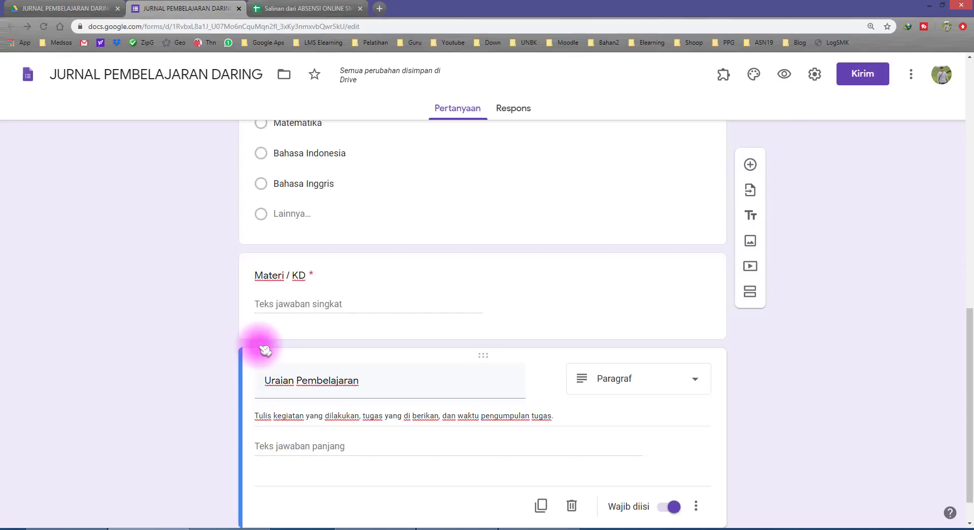
{"action": "scroll", "coordinate": [264, 350], "scroll_direction": "down", "scroll_amount": 2}
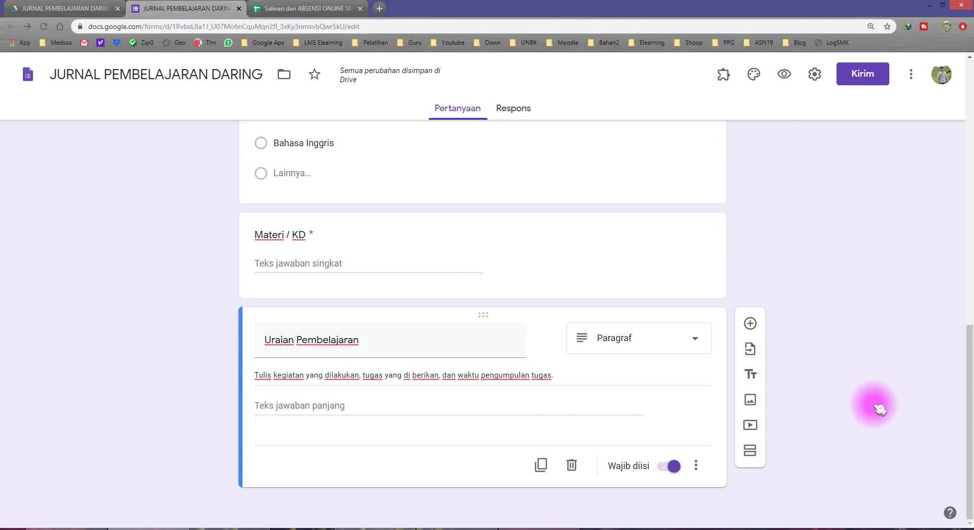
{"action": "scroll", "coordinate": [882, 429], "scroll_direction": "up", "scroll_amount": 10}
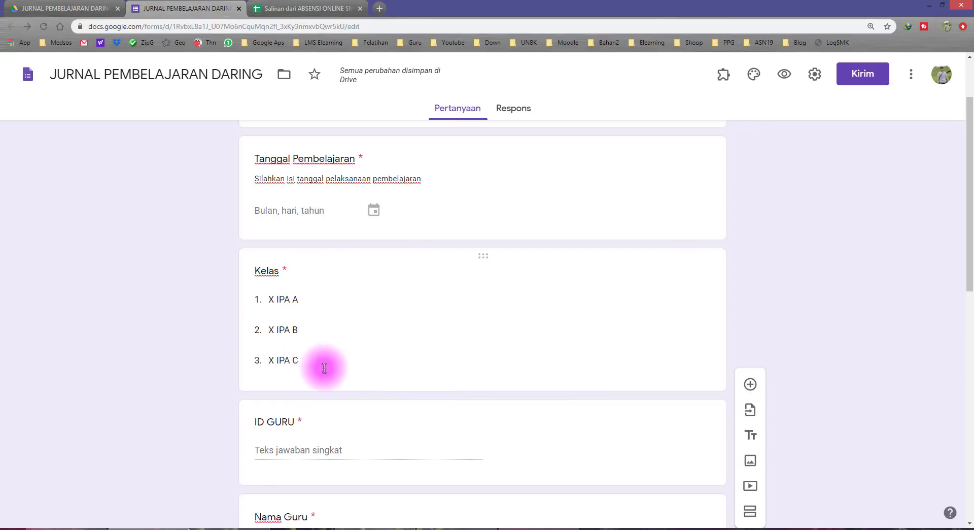
{"action": "scroll", "coordinate": [790, 441], "scroll_direction": "down", "scroll_amount": 10}
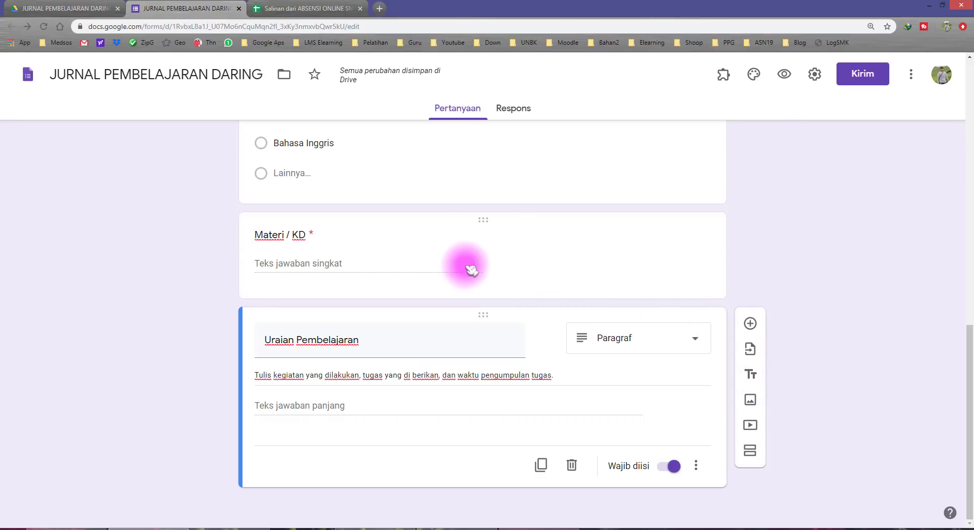
{"action": "left_click", "coordinate": [496, 234]}
{"action": "left_click", "coordinate": [481, 402]}
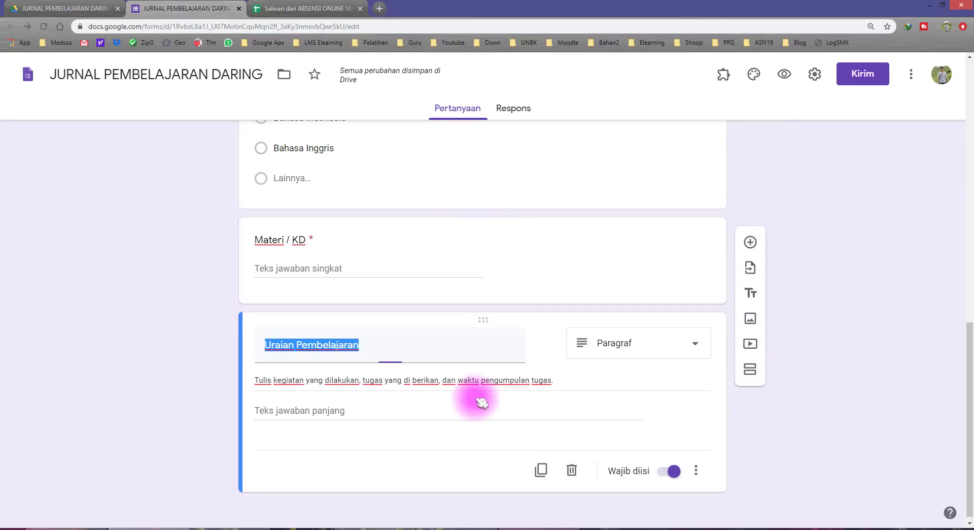
{"action": "left_click", "coordinate": [345, 242]}
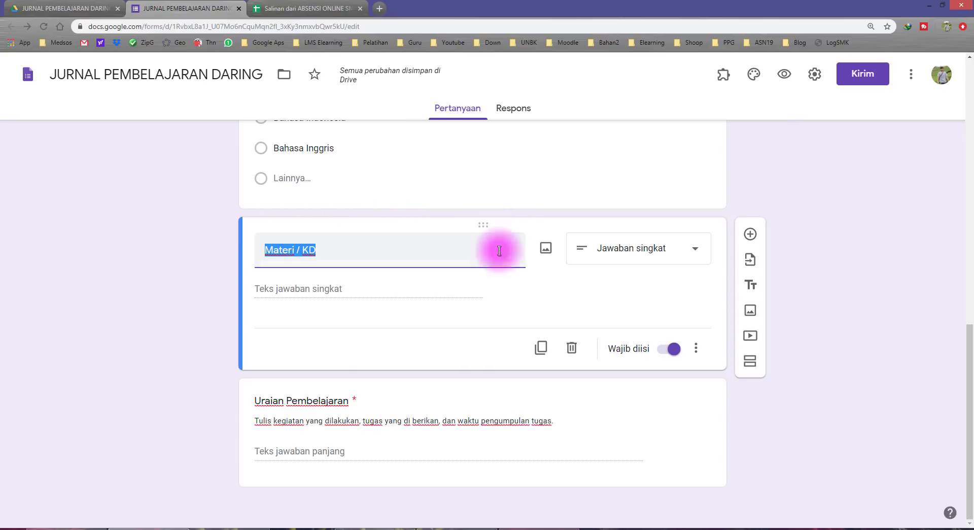
- Add a new section after the Uraian Pembelajaran question and title it "ABSENSI KELAS X IPA A"
{"action": "left_click", "coordinate": [471, 392]}
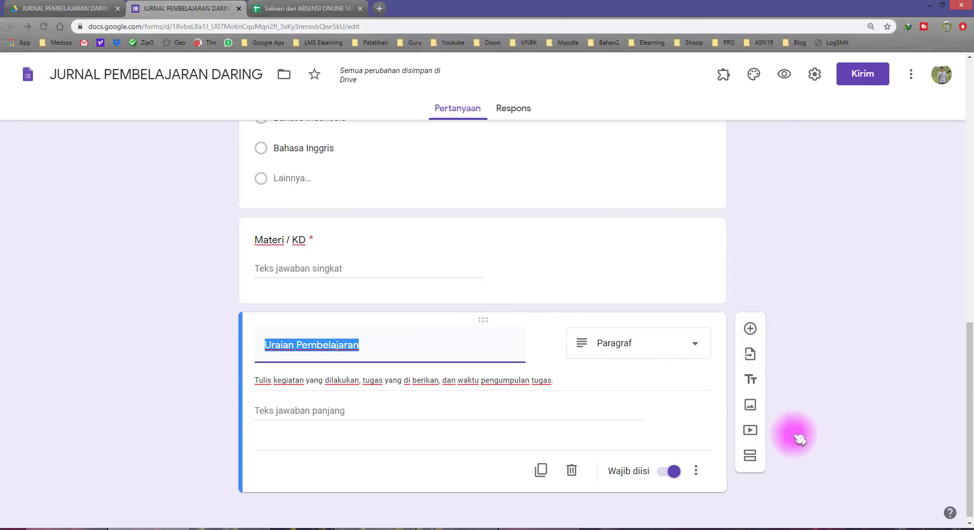
{"action": "left_click", "coordinate": [751, 455]}
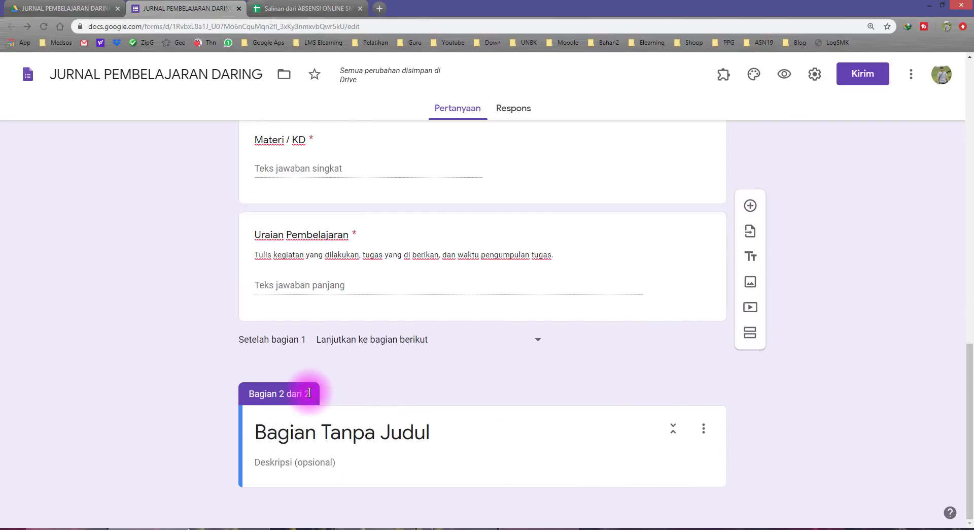
{"action": "left_click", "coordinate": [335, 434]}
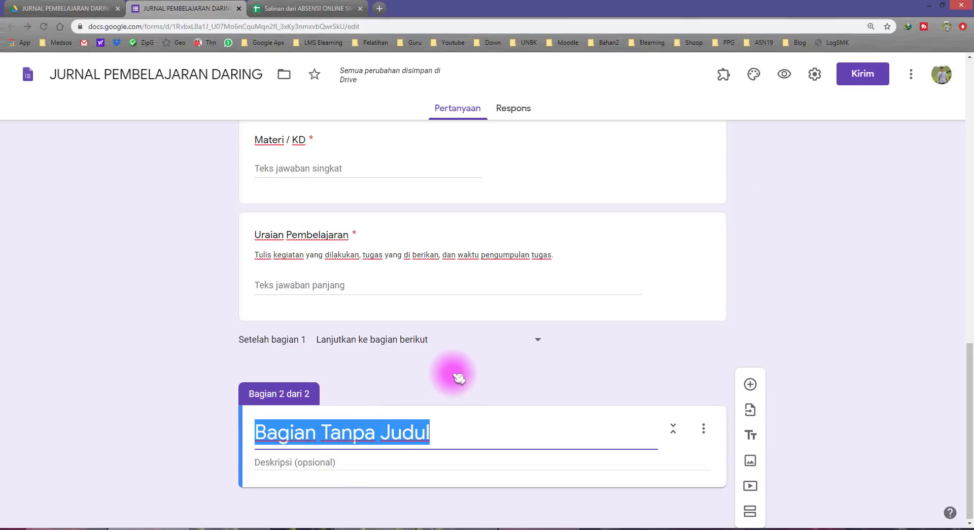
{"action": "type", "text": "ABSENSI KELAS"}
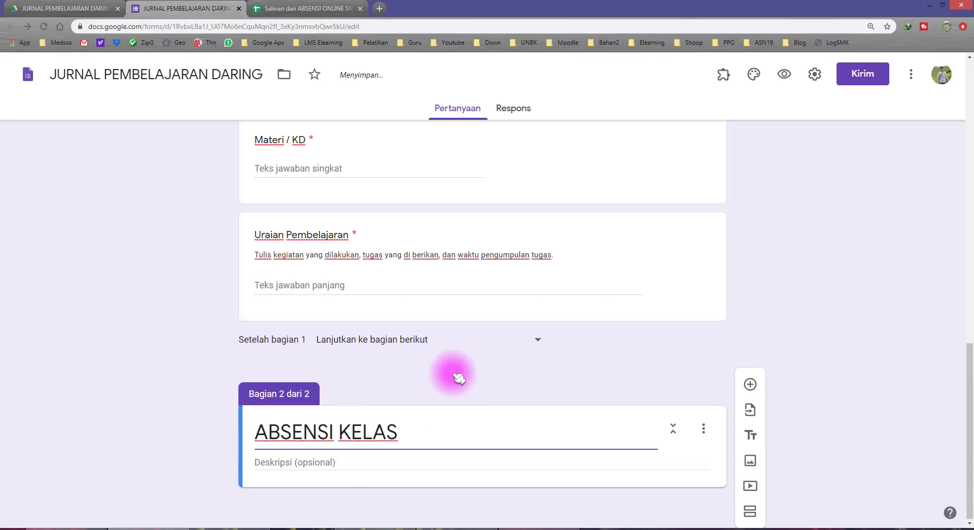
{"action": "scroll", "coordinate": [459, 377], "scroll_direction": "up", "scroll_amount": 12}
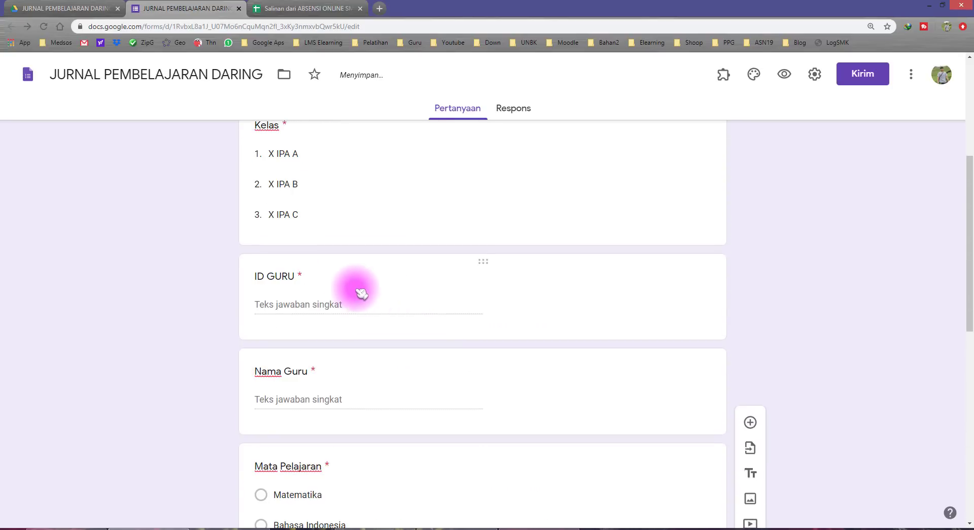
{"action": "scroll", "coordinate": [457, 363], "scroll_direction": "down", "scroll_amount": 12}
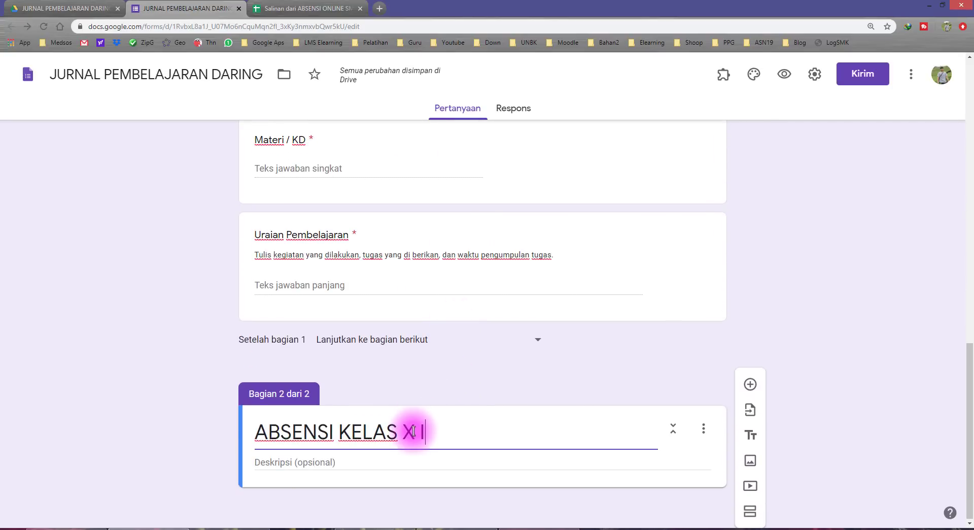
{"action": "left_click", "coordinate": [805, 388]}
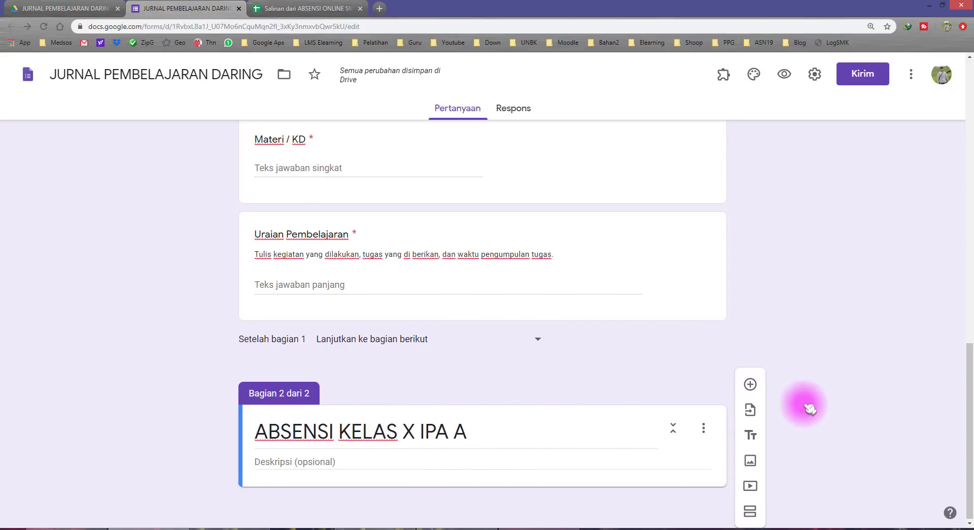
{"action": "triple_click", "coordinate": [483, 430]}
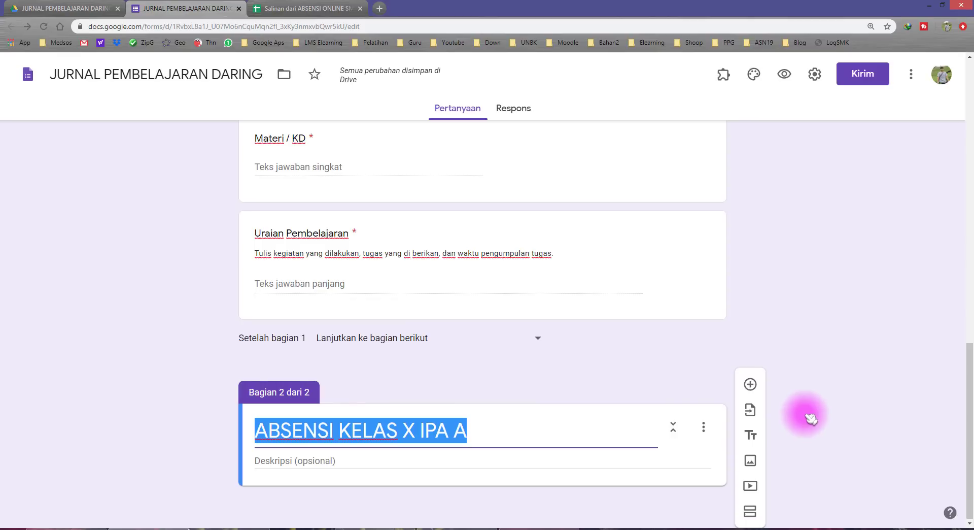
{"action": "left_click", "coordinate": [489, 431]}
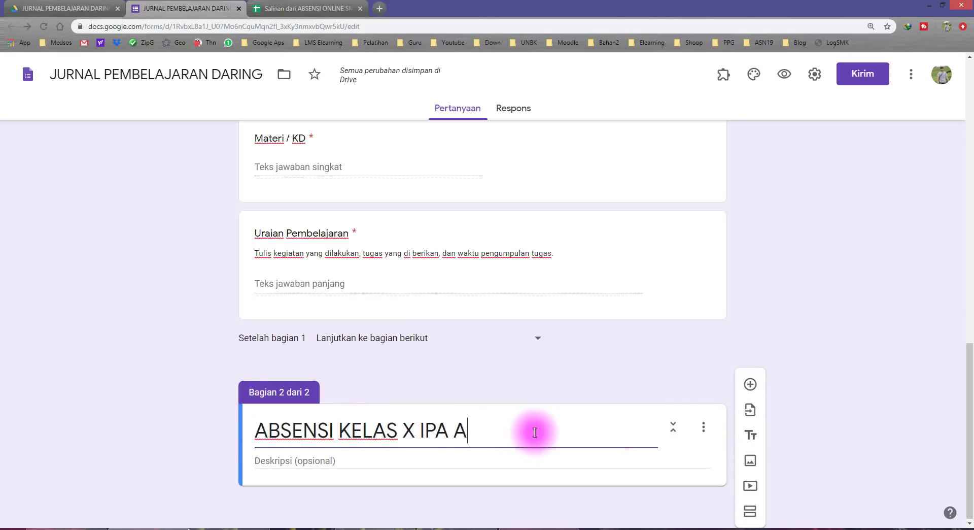
- Add a question titled "Kelas X IPA A" to the attendance section with Kisi pilihan ganda as its answer type
{"action": "left_click", "coordinate": [751, 385]}
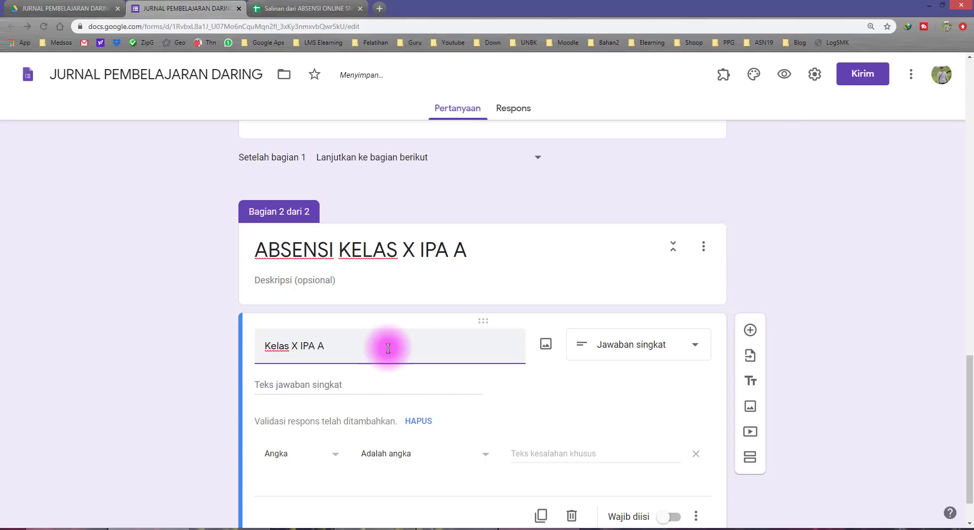
{"action": "left_click", "coordinate": [632, 350]}
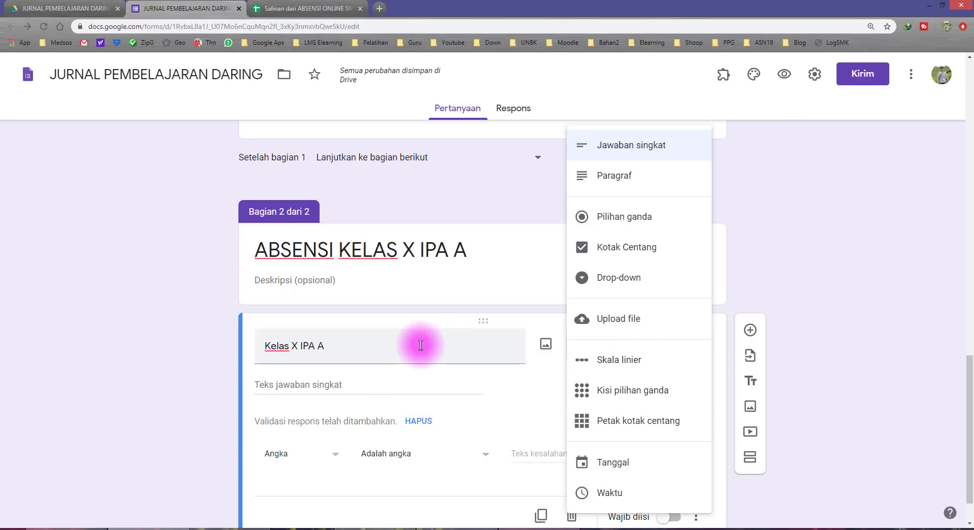
{"action": "left_click", "coordinate": [645, 396]}
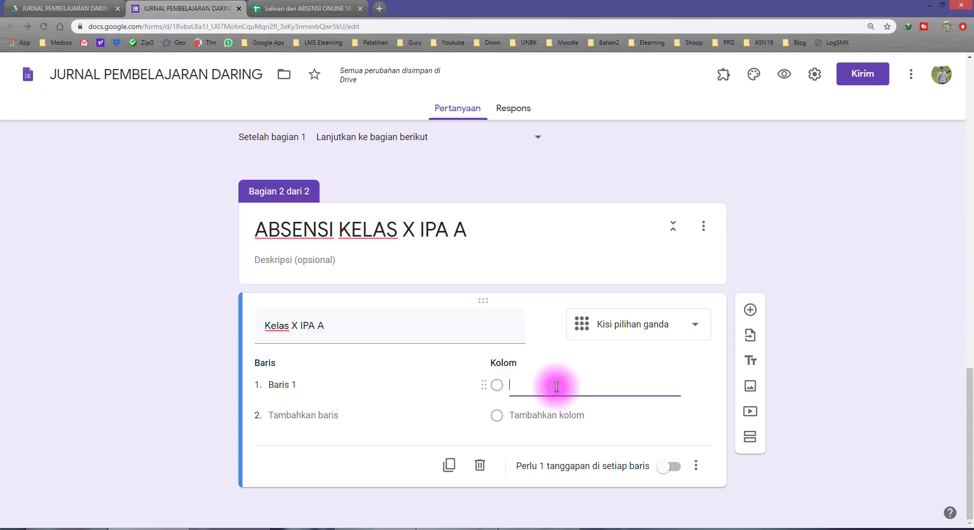
- Fill the grid question's columns with "Hadir", "Sakit", "Ijin" and "Tanpa Keterangan"
{"action": "left_click", "coordinate": [563, 415]}
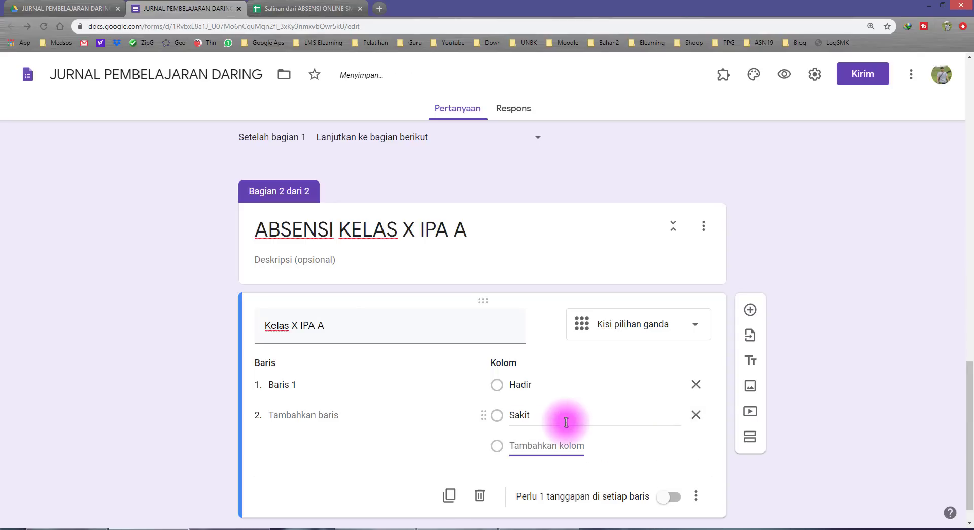
{"action": "type", "text": "Ijin"}
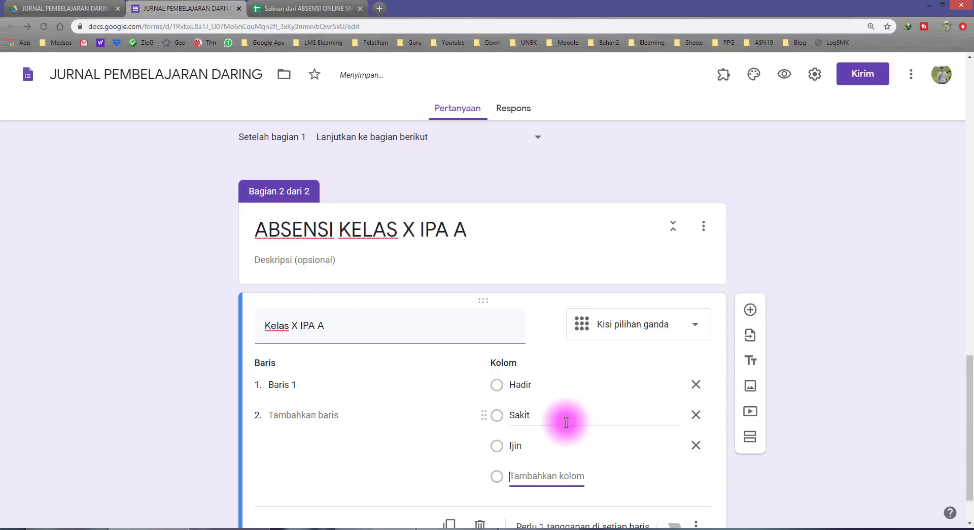
{"action": "type", "text": "RT"}
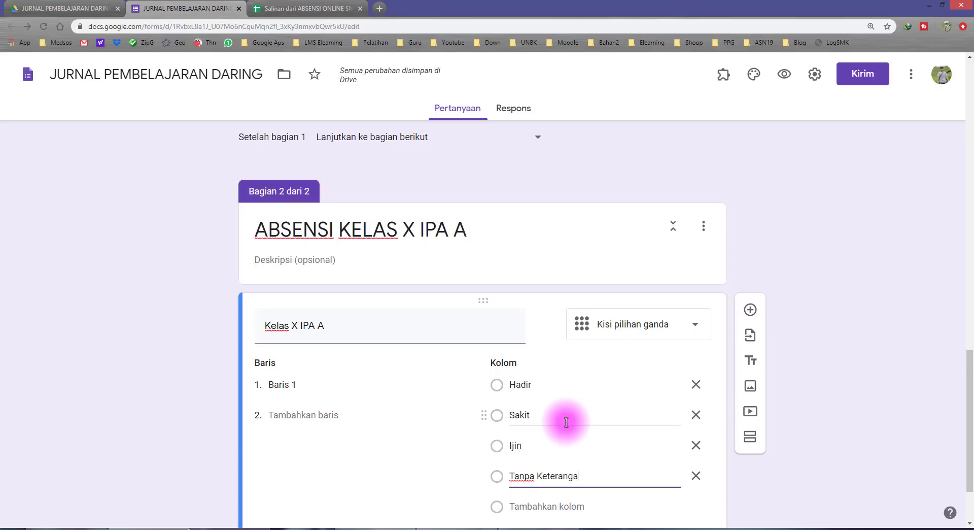
{"action": "left_click", "coordinate": [638, 325]}
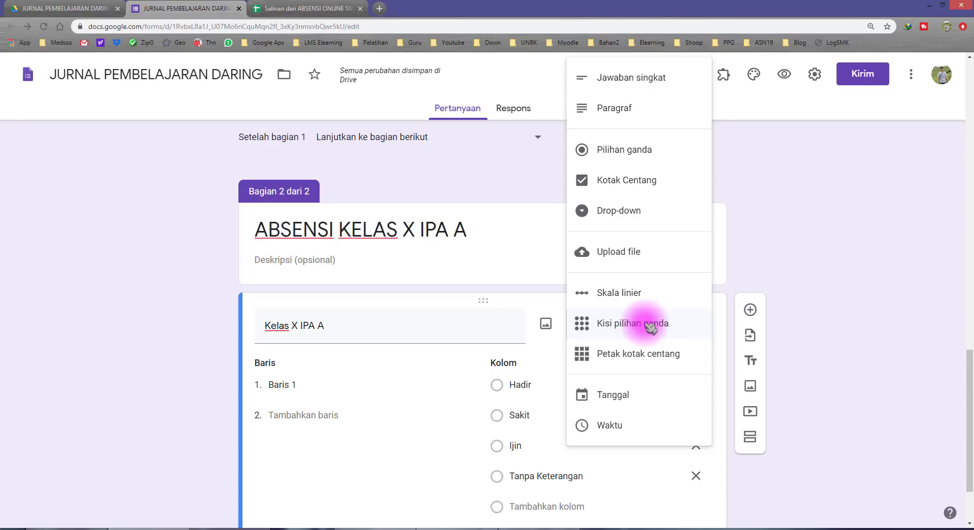
{"action": "left_click", "coordinate": [852, 397]}
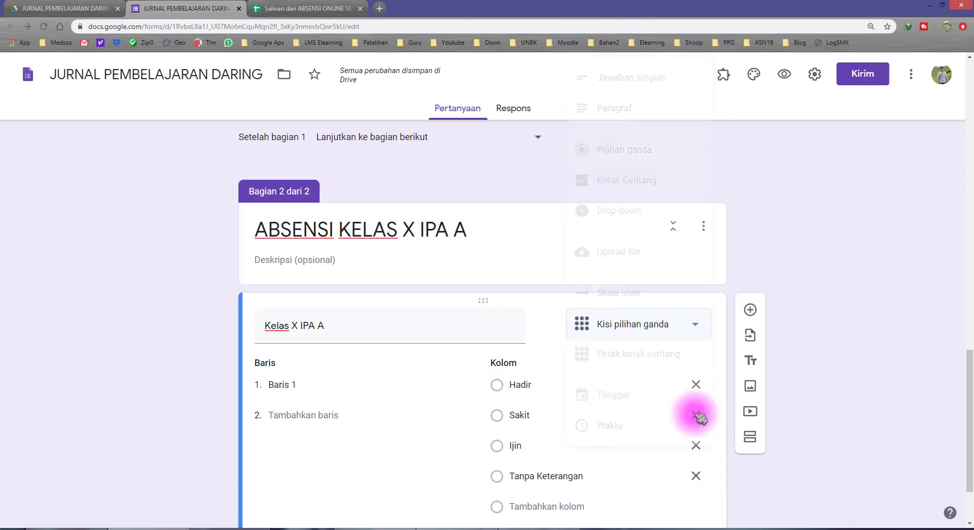
{"action": "scroll", "coordinate": [523, 389], "scroll_direction": "down", "scroll_amount": 1}
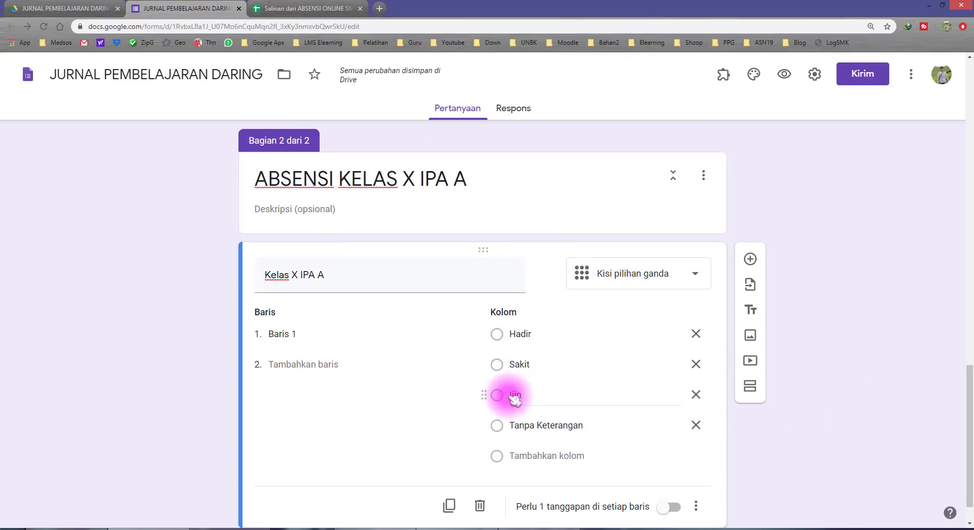
{"action": "left_click", "coordinate": [621, 277]}
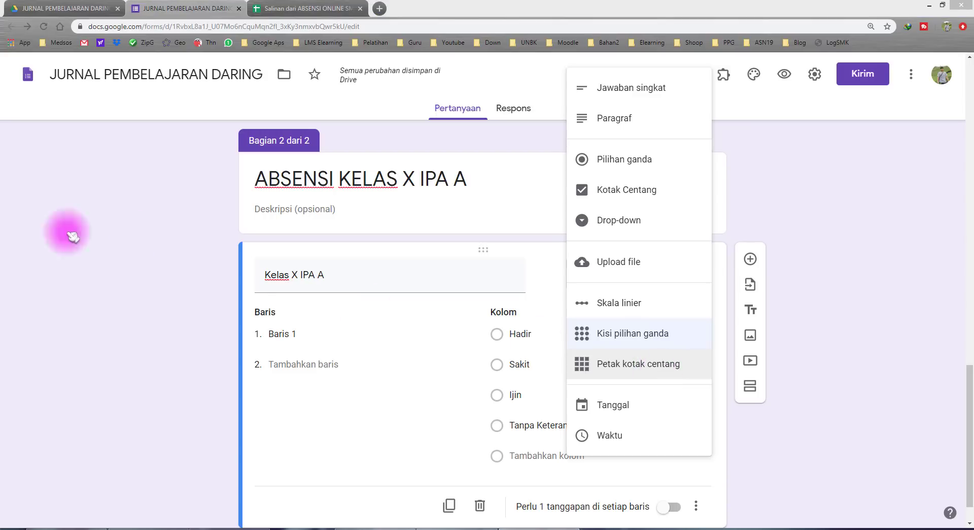
{"action": "left_click", "coordinate": [863, 399]}
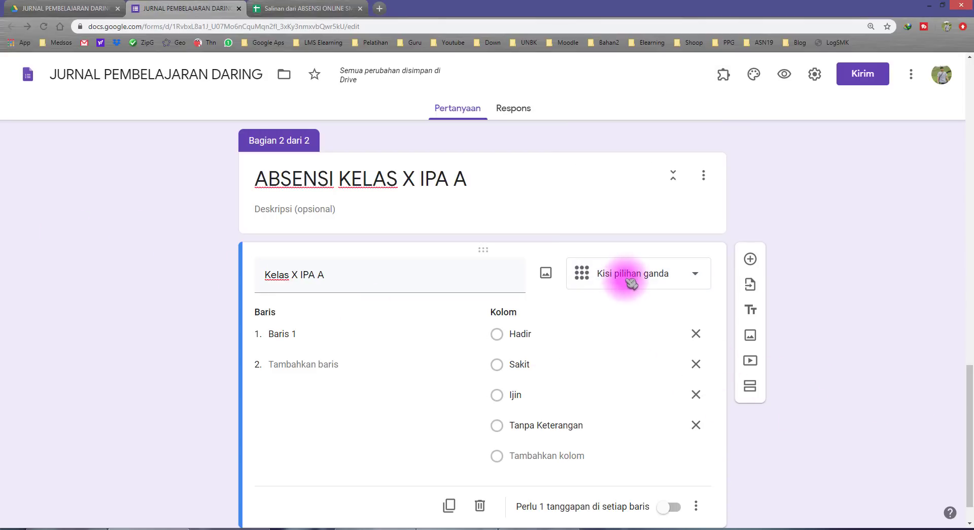
{"action": "left_click", "coordinate": [632, 282]}
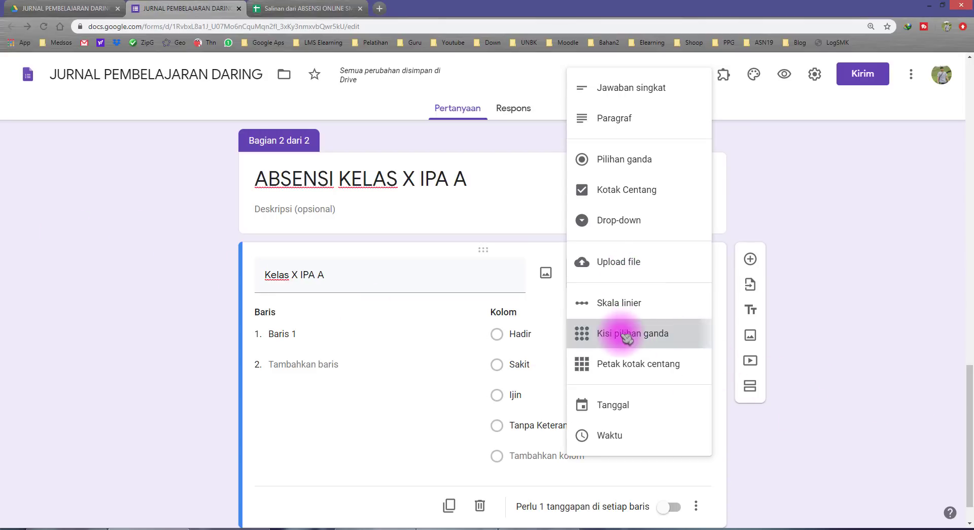
{"action": "left_click", "coordinate": [627, 335]}
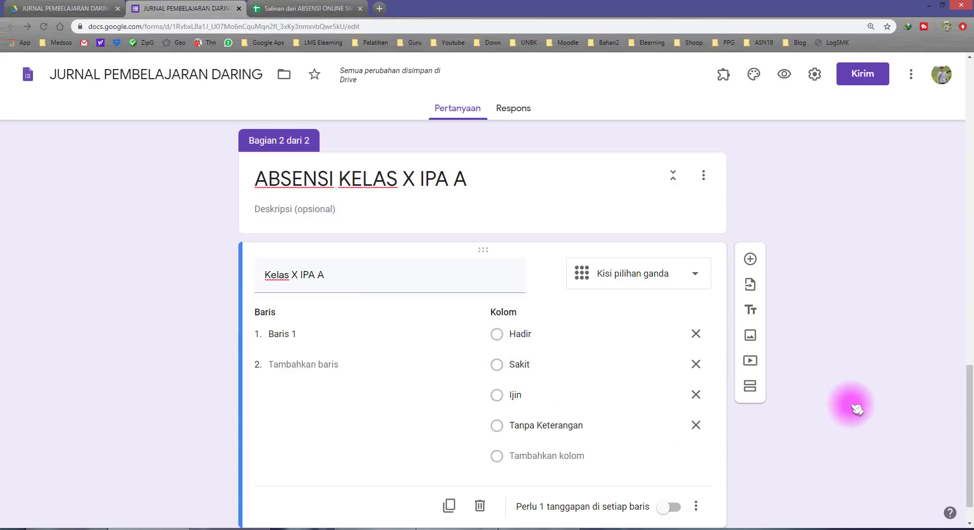
- Copy the class X IPA A student names in E2:E39 from the DBSISWA sheet of the attendance spreadsheet
{"action": "left_click", "coordinate": [305, 334]}
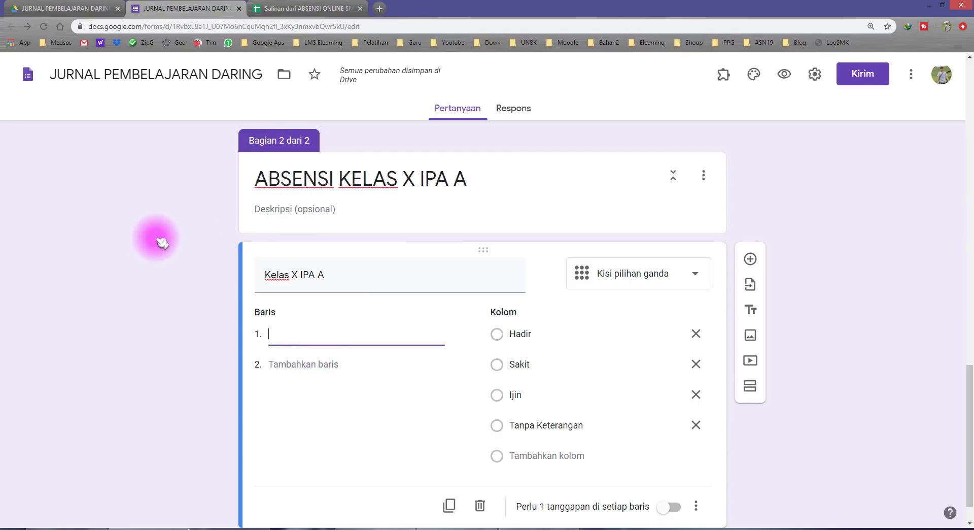
{"action": "left_click", "coordinate": [262, 8]}
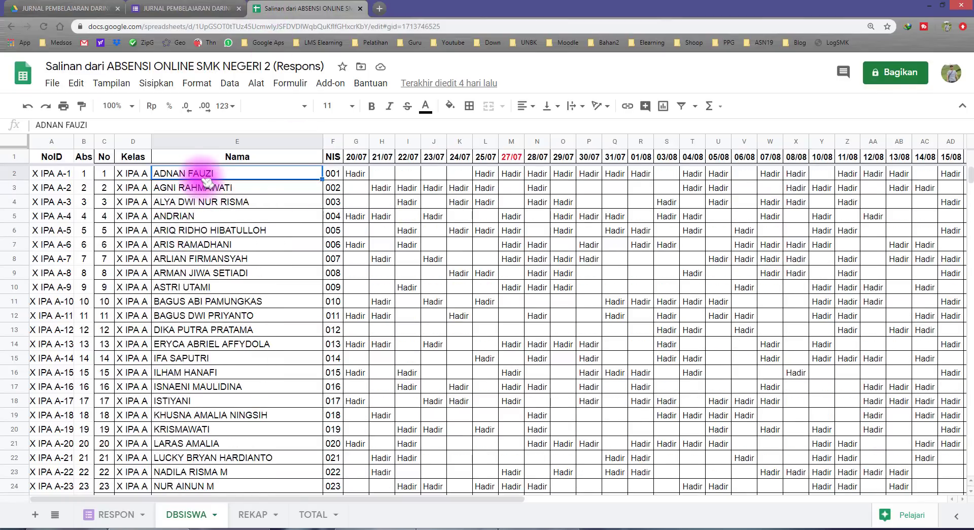
{"action": "left_click", "coordinate": [130, 175]}
{"action": "left_click", "coordinate": [182, 175]}
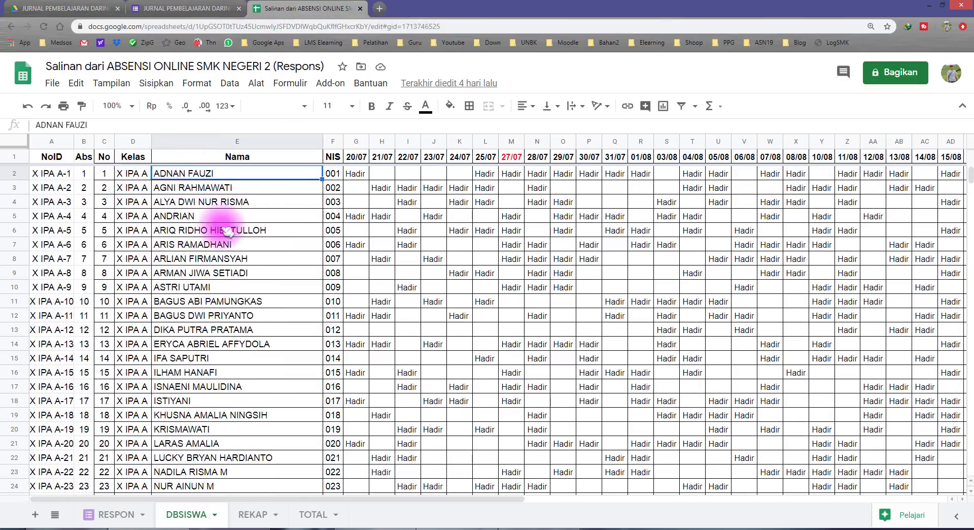
{"action": "scroll", "coordinate": [238, 302], "scroll_direction": "down", "scroll_amount": 1}
{"action": "scroll", "coordinate": [238, 300], "scroll_direction": "down", "scroll_amount": 7}
{"action": "left_click", "coordinate": [208, 386], "text": "shift"}
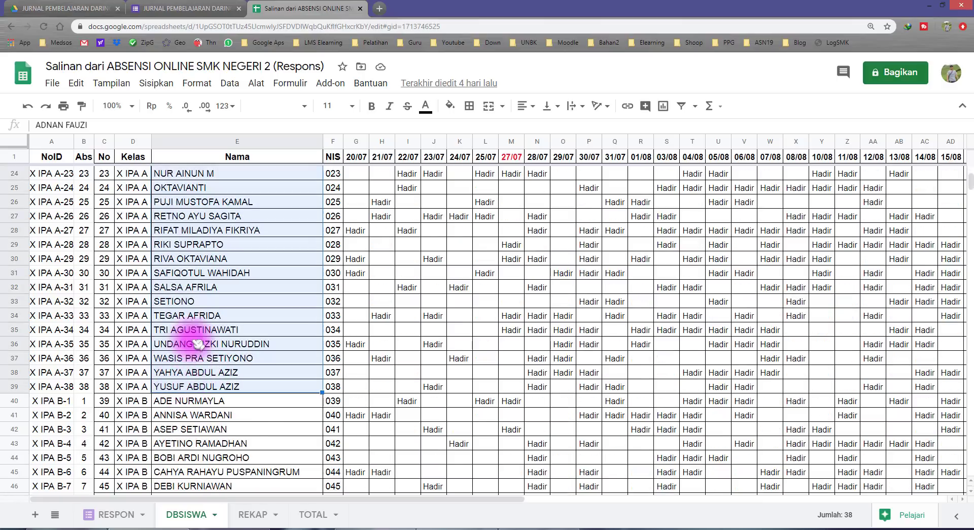
{"action": "right_click", "coordinate": [198, 213]}
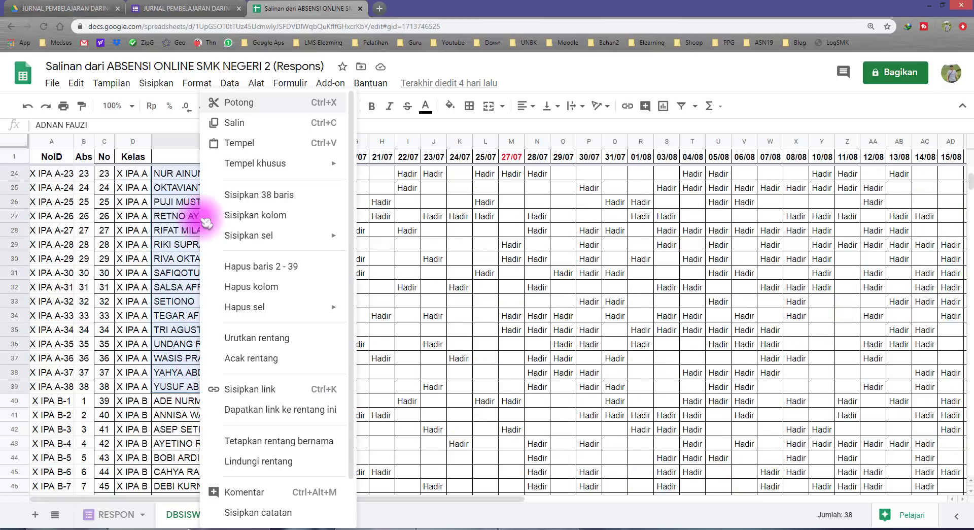
{"action": "left_click", "coordinate": [234, 124]}
- Return to the form and replace "Baris 1" of the "Kelas X IPA A" grid with the copied student names
{"action": "left_click", "coordinate": [178, 8]}
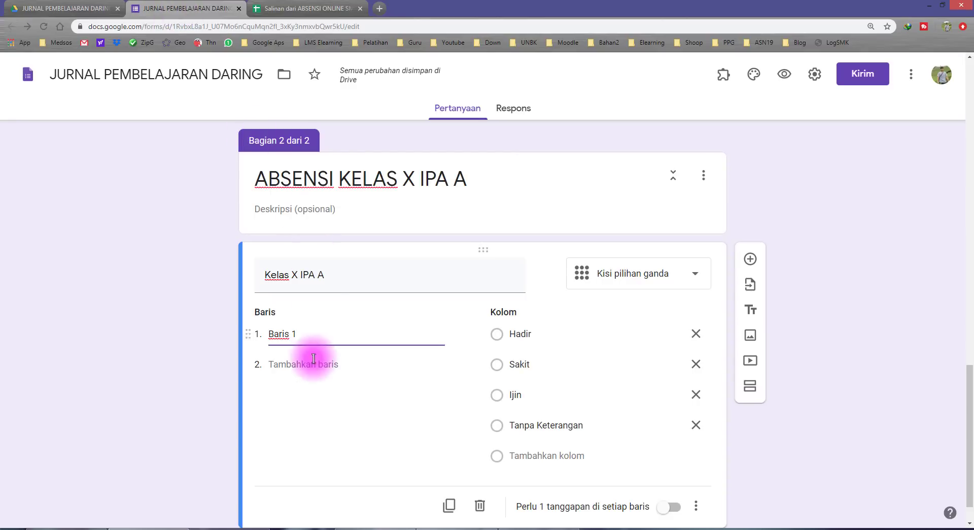
{"action": "left_click_drag", "start_coordinate": [304, 333], "coordinate": [252, 333]}
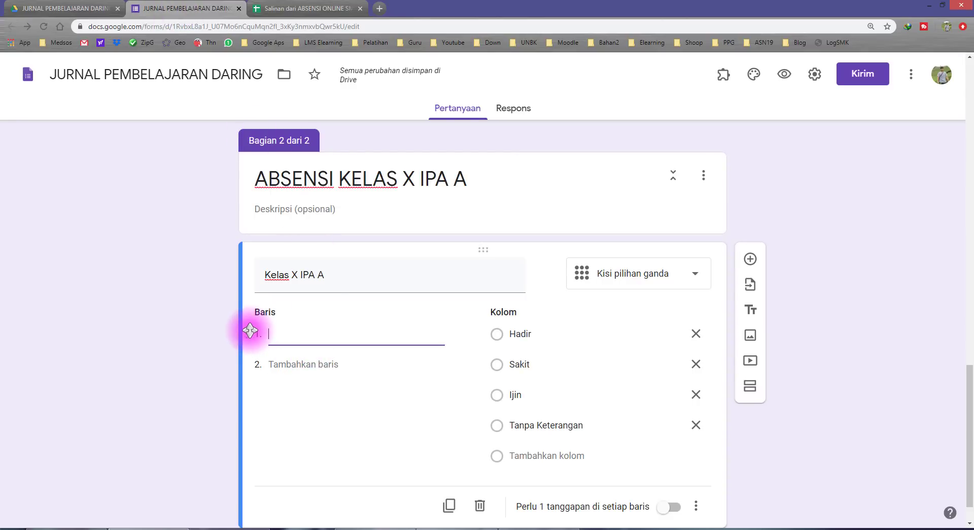
{"action": "right_click", "coordinate": [299, 333]}
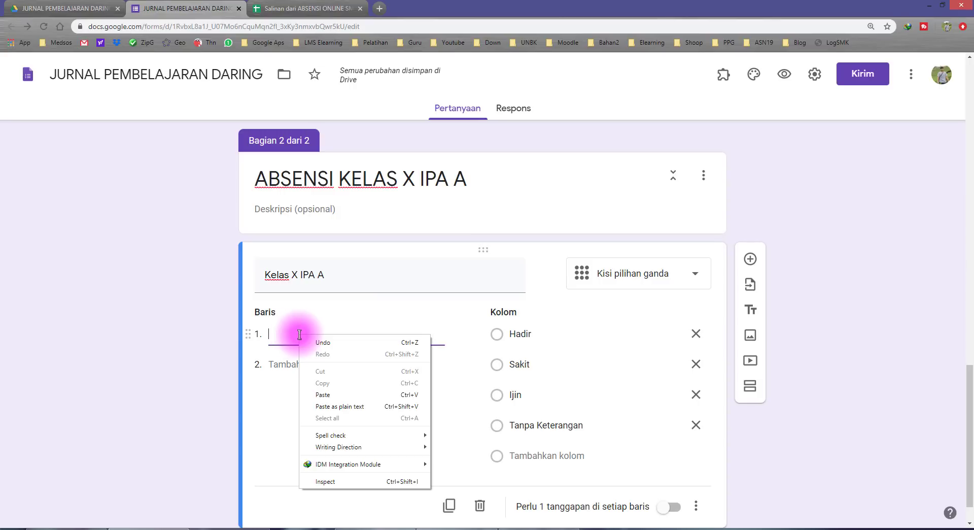
{"action": "left_click", "coordinate": [337, 394]}
- Compare the grid's student rows with the Nama column of the spreadsheet, checking from the first row to the last
{"action": "scroll", "coordinate": [333, 386], "scroll_direction": "up", "scroll_amount": 11}
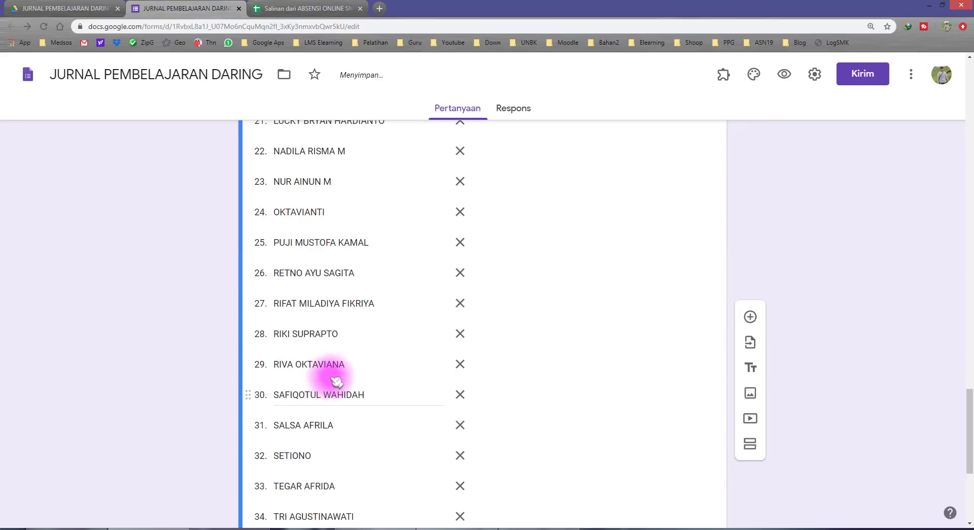
{"action": "scroll", "coordinate": [334, 366], "scroll_direction": "up", "scroll_amount": 11}
{"action": "left_click", "coordinate": [317, 374]}
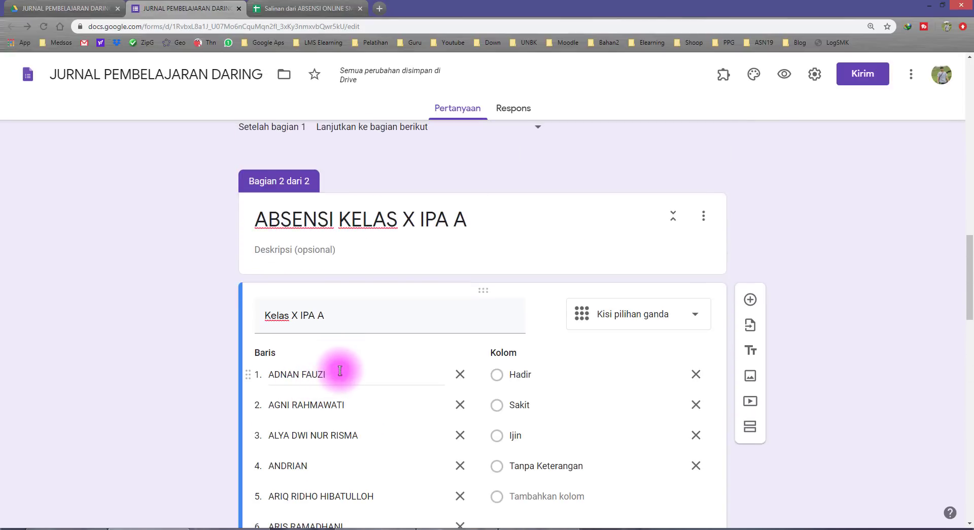
{"action": "left_click", "coordinate": [351, 404]}
{"action": "left_click", "coordinate": [285, 9]}
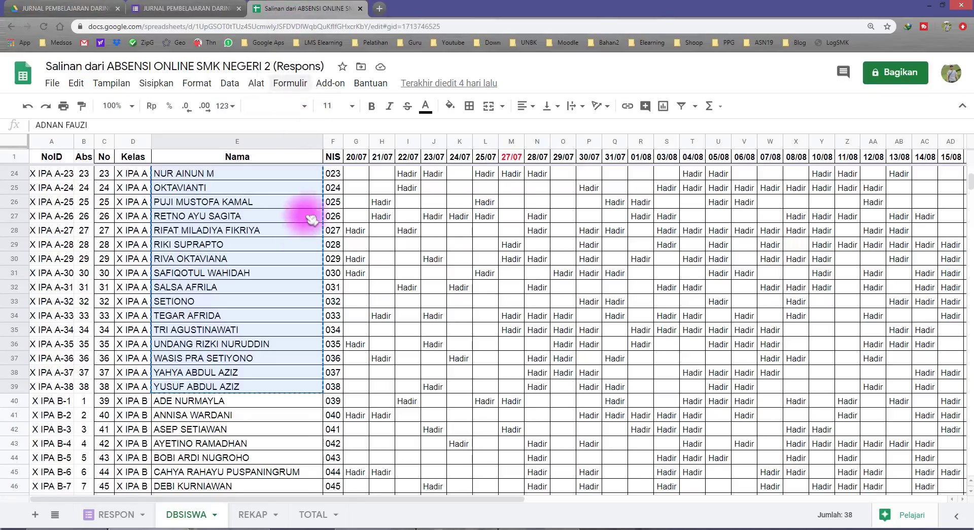
{"action": "scroll", "coordinate": [279, 249], "scroll_direction": "up", "scroll_amount": 7}
{"action": "scroll", "coordinate": [254, 213], "scroll_direction": "up", "scroll_amount": 1}
{"action": "left_click", "coordinate": [208, 186]}
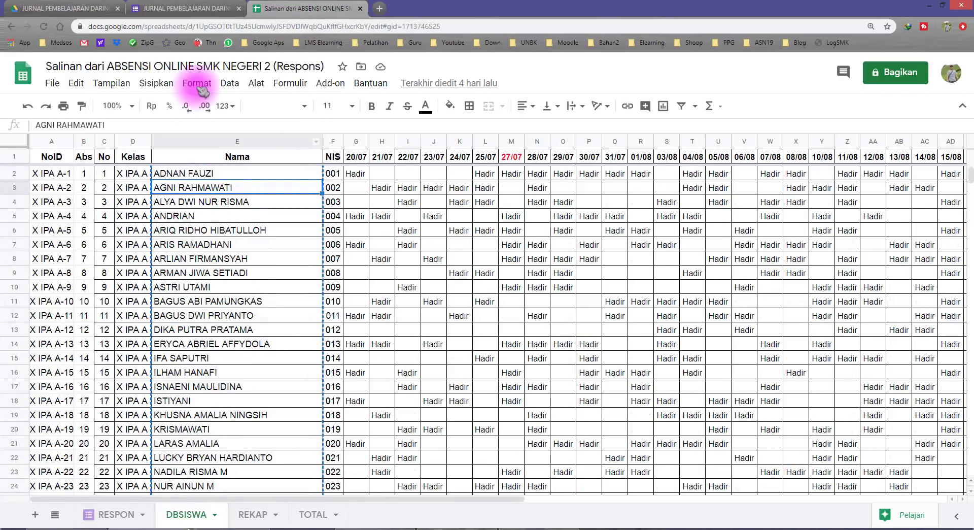
{"action": "left_click", "coordinate": [183, 8]}
{"action": "left_click", "coordinate": [200, 345]}
{"action": "scroll", "coordinate": [200, 348], "scroll_direction": "down", "scroll_amount": 3}
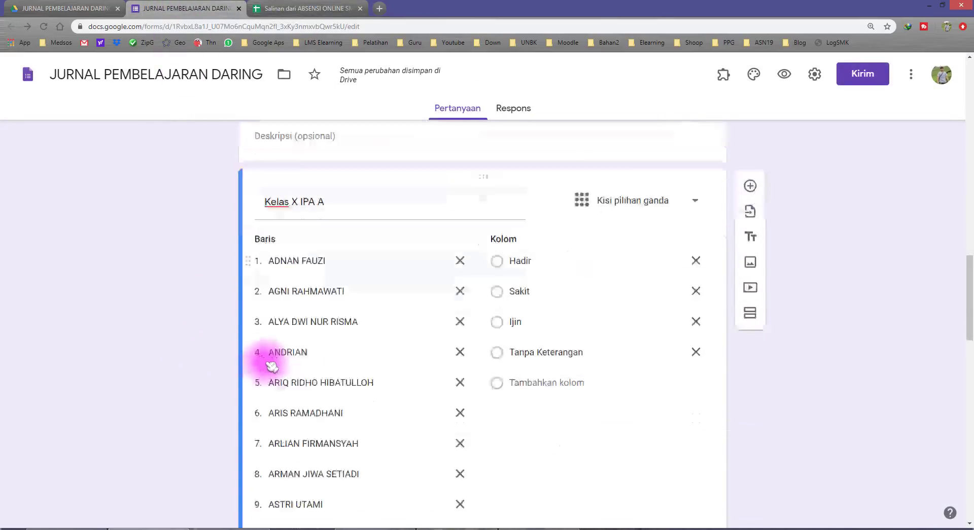
{"action": "scroll", "coordinate": [390, 360], "scroll_direction": "down", "scroll_amount": 19}
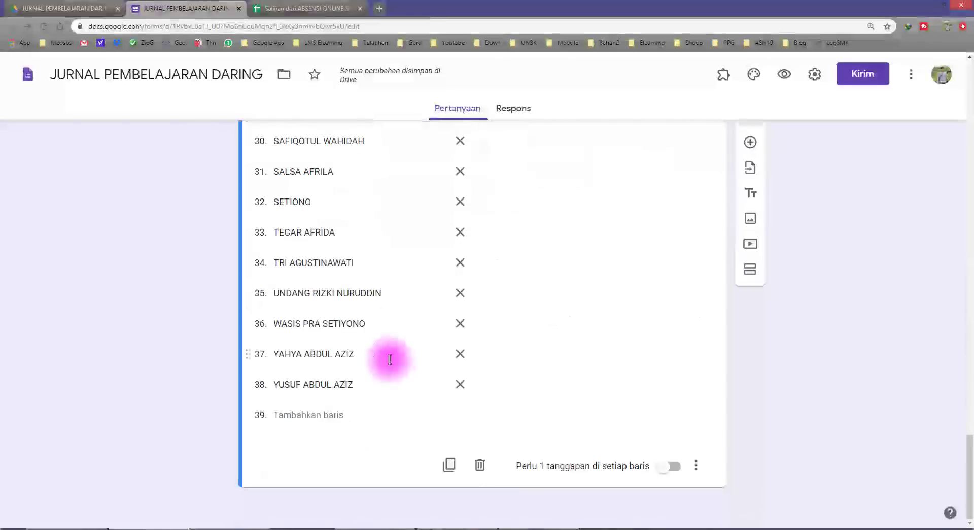
{"action": "scroll", "coordinate": [389, 350], "scroll_direction": "up", "scroll_amount": 20}
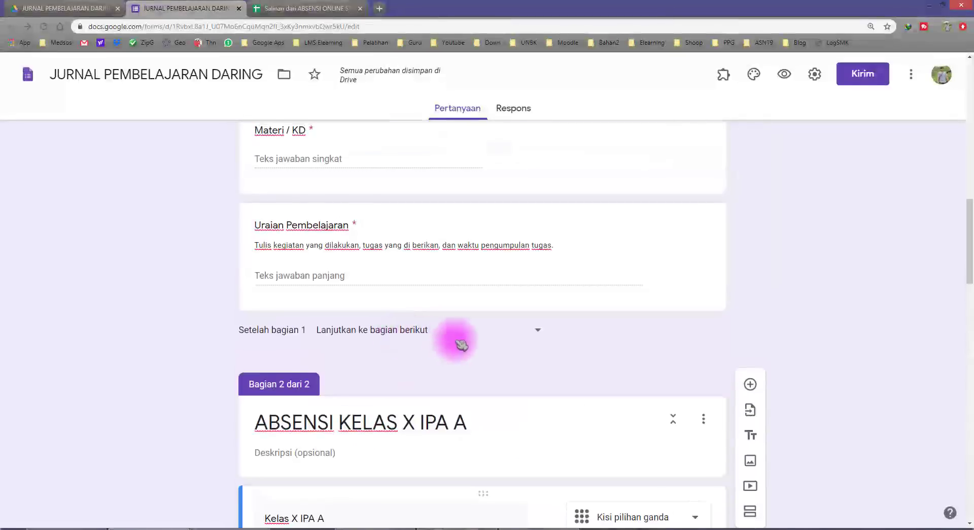
{"action": "scroll", "coordinate": [451, 336], "scroll_direction": "down", "scroll_amount": 5}
- Check the four attendance columns of the "Kelas X IPA A" question and its Kisi pilihan ganda answer type
{"action": "left_click", "coordinate": [543, 324]}
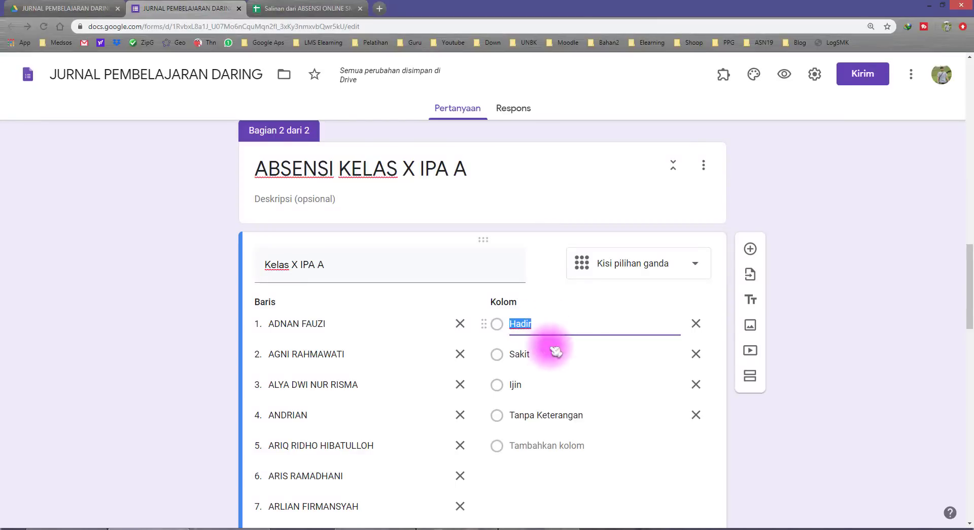
{"action": "left_click", "coordinate": [548, 355]}
{"action": "left_click", "coordinate": [542, 386]}
{"action": "left_click", "coordinate": [605, 419]}
{"action": "left_click", "coordinate": [868, 421]}
{"action": "left_click", "coordinate": [627, 266]}
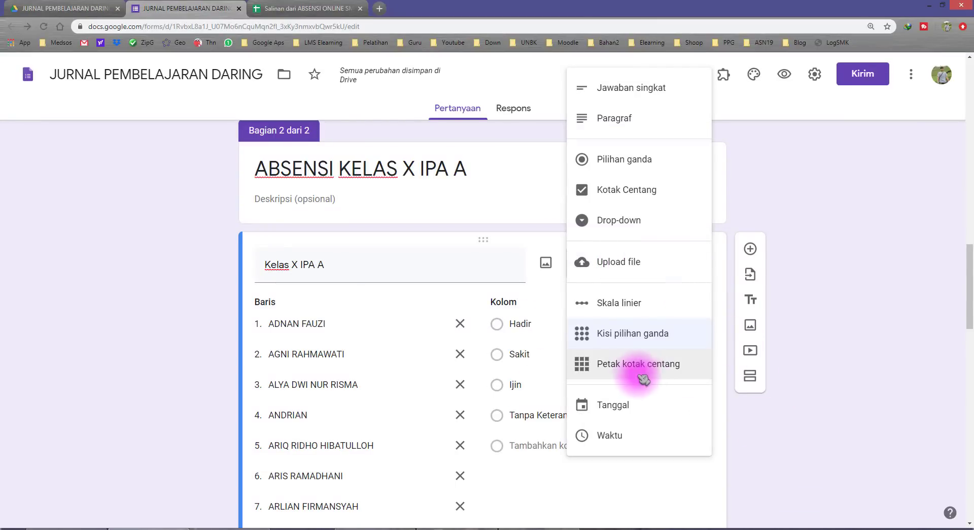
{"action": "left_click", "coordinate": [632, 335]}
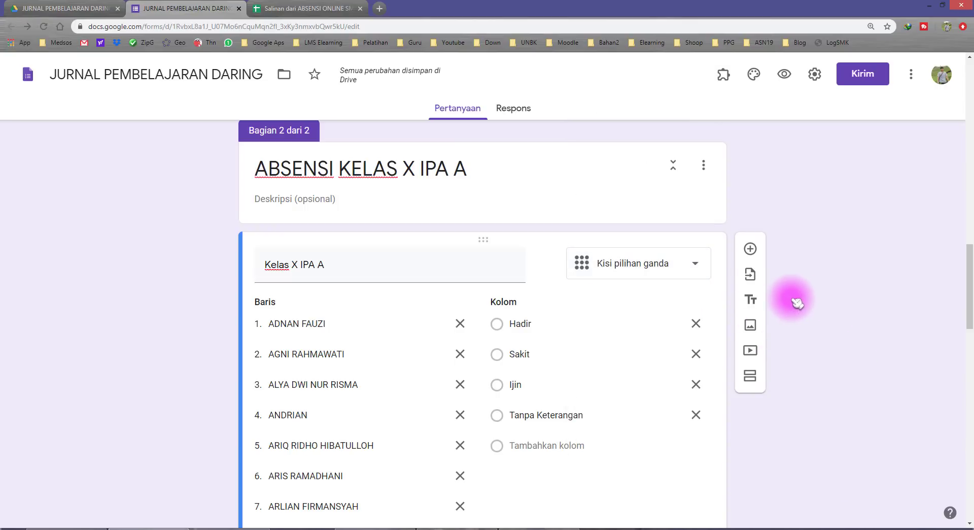
- Review the "ABSENSI KELAS X IPA A" section, checking its title, the grid question's title and the student rows
{"action": "scroll", "coordinate": [386, 278], "scroll_direction": "up", "scroll_amount": 3}
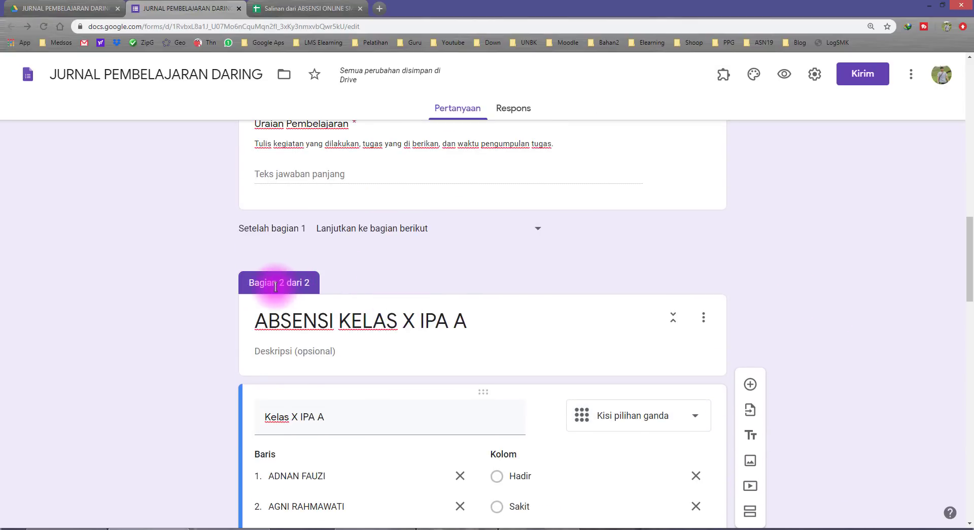
{"action": "triple_click", "coordinate": [446, 321]}
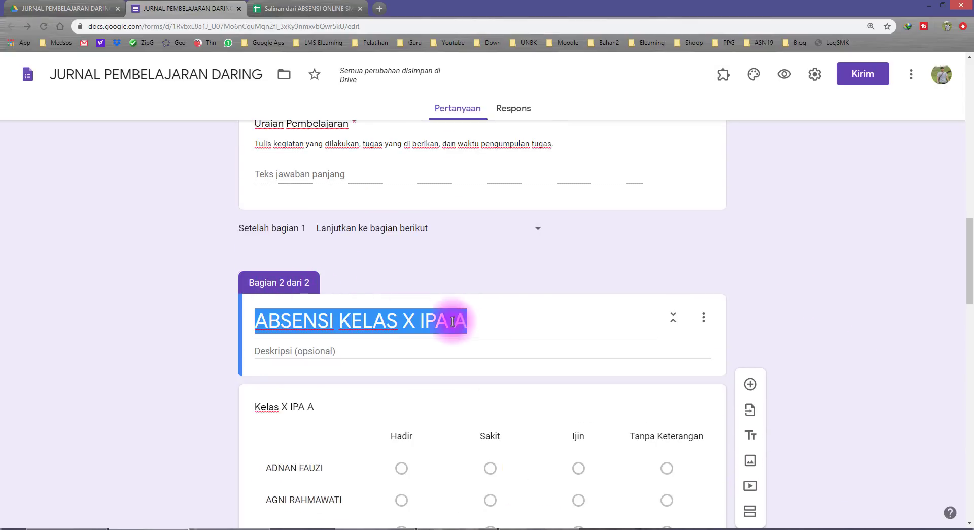
{"action": "left_click", "coordinate": [931, 343]}
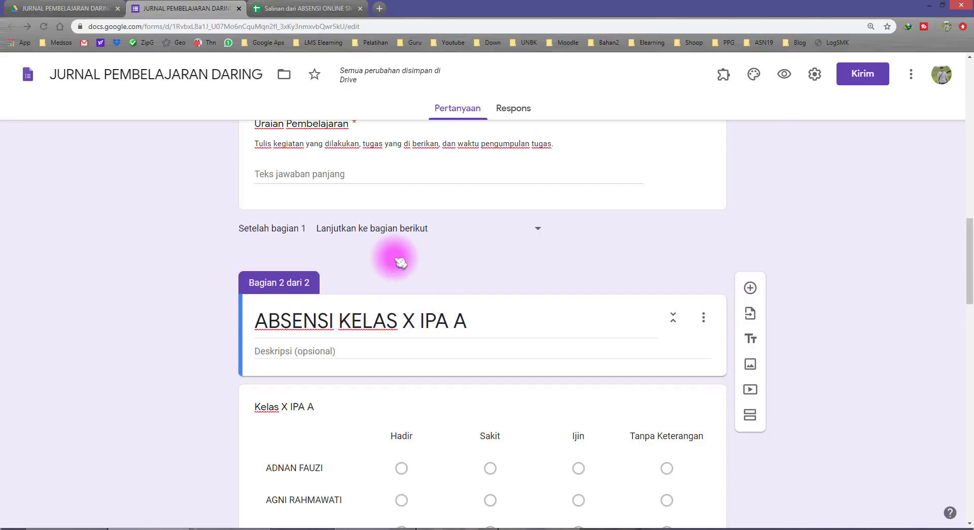
{"action": "scroll", "coordinate": [393, 257], "scroll_direction": "down", "scroll_amount": 2}
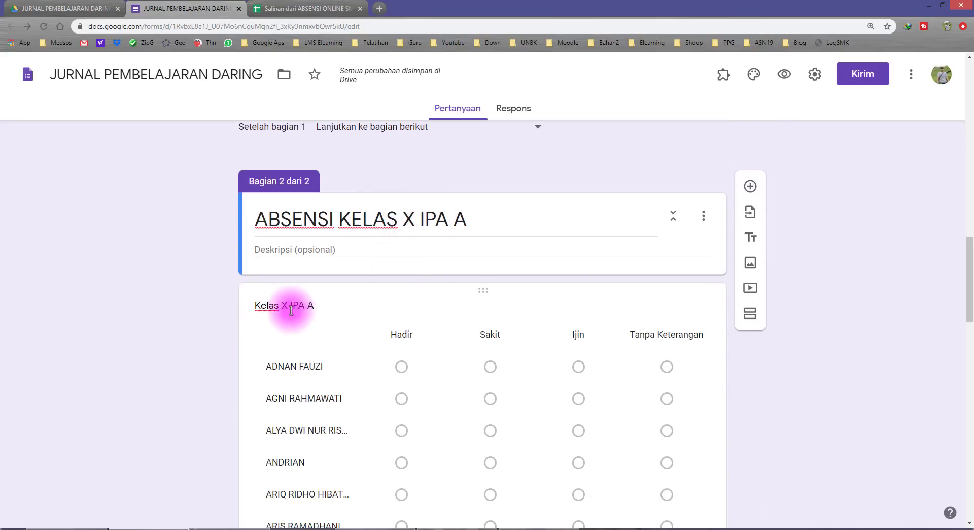
{"action": "scroll", "coordinate": [720, 356], "scroll_direction": "down", "scroll_amount": 5}
{"action": "scroll", "coordinate": [714, 349], "scroll_direction": "down", "scroll_amount": 2}
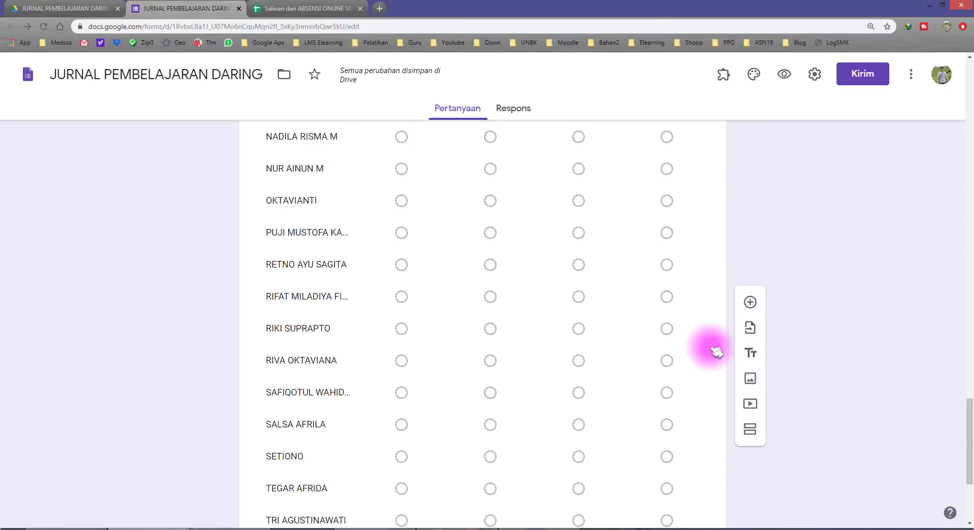
{"action": "scroll", "coordinate": [550, 311], "scroll_direction": "up", "scroll_amount": 18}
{"action": "left_click", "coordinate": [386, 376]}
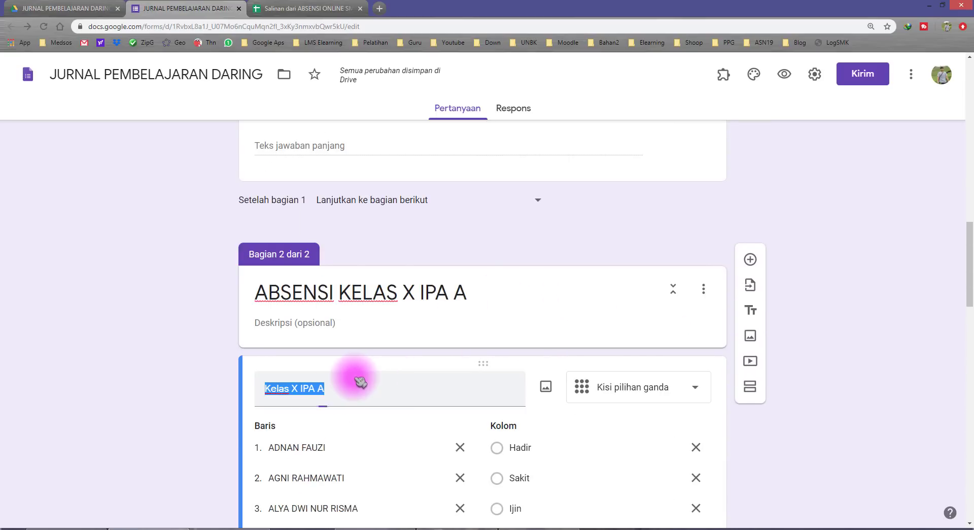
{"action": "scroll", "coordinate": [511, 375], "scroll_direction": "down", "scroll_amount": 2}
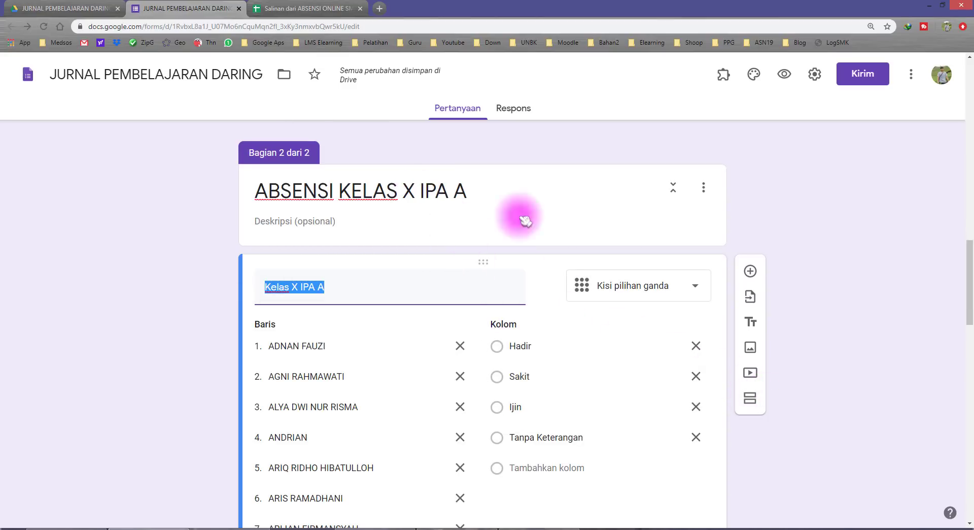
- Add a third section and title it "ABSENSI KELAS X IPA B", reusing the title text of the X IPA A section
{"action": "left_click", "coordinate": [753, 402]}
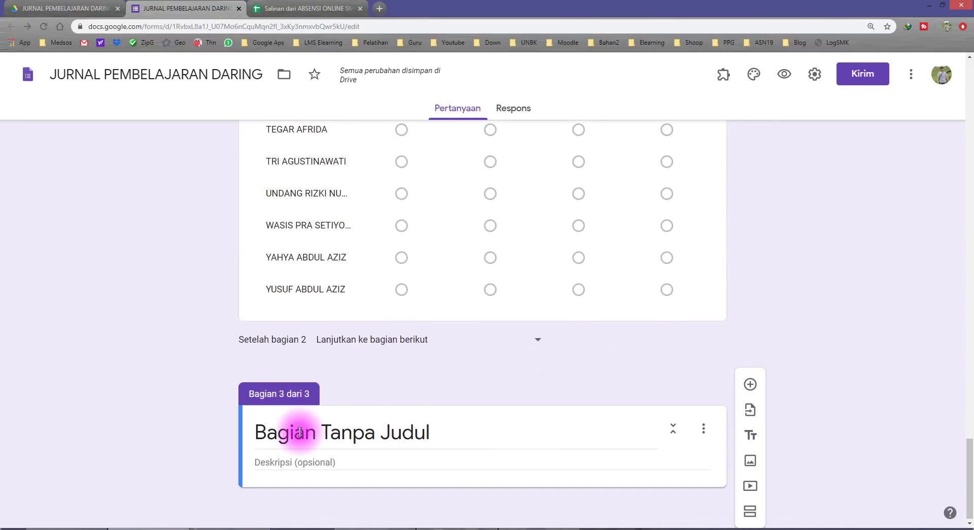
{"action": "scroll", "coordinate": [337, 304], "scroll_direction": "up", "scroll_amount": 20}
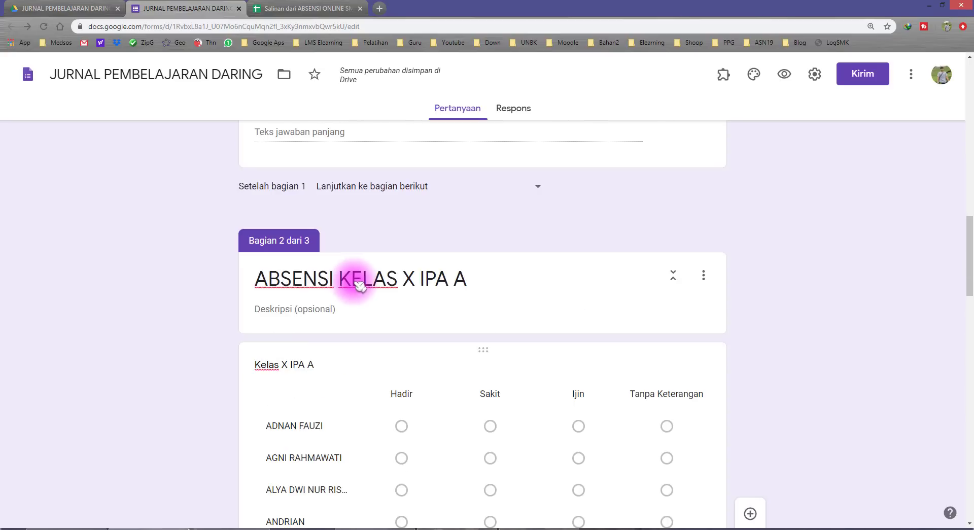
{"action": "left_click", "coordinate": [358, 284]}
{"action": "triple_click", "coordinate": [278, 278]}
{"action": "key", "text": "ctrl+c"}
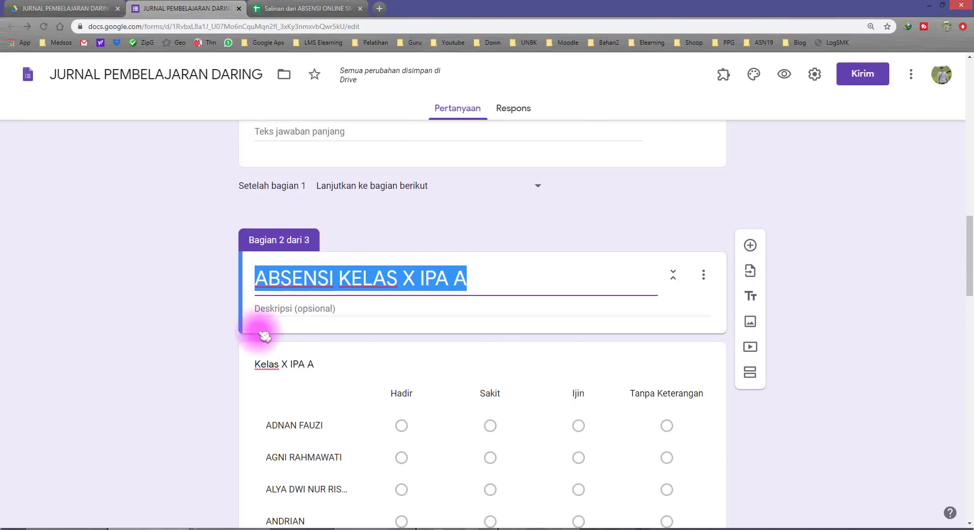
{"action": "scroll", "coordinate": [256, 341], "scroll_direction": "down", "scroll_amount": 20}
{"action": "left_click", "coordinate": [282, 429]}
{"action": "triple_click", "coordinate": [288, 432]}
{"action": "key", "text": "ctrl+v"}
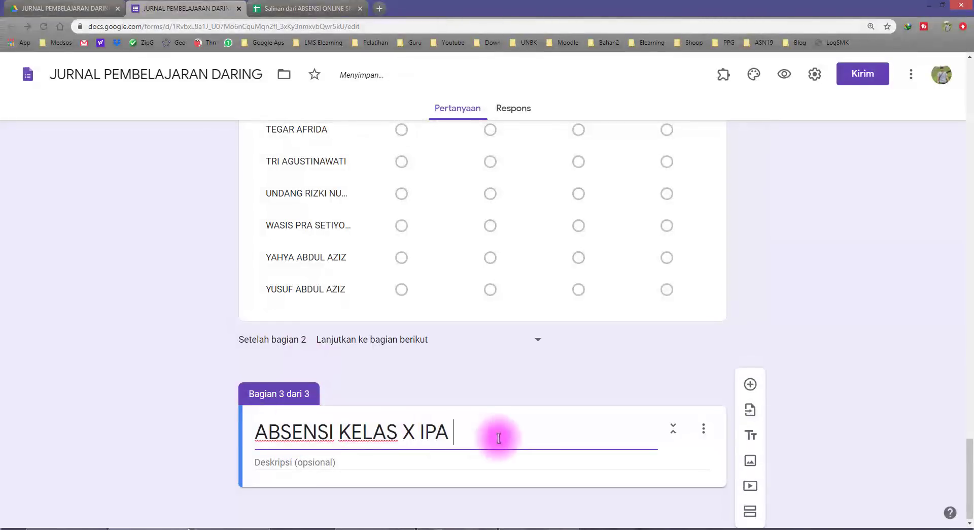
{"action": "left_click_drag", "start_coordinate": [465, 434], "coordinate": [219, 429]}
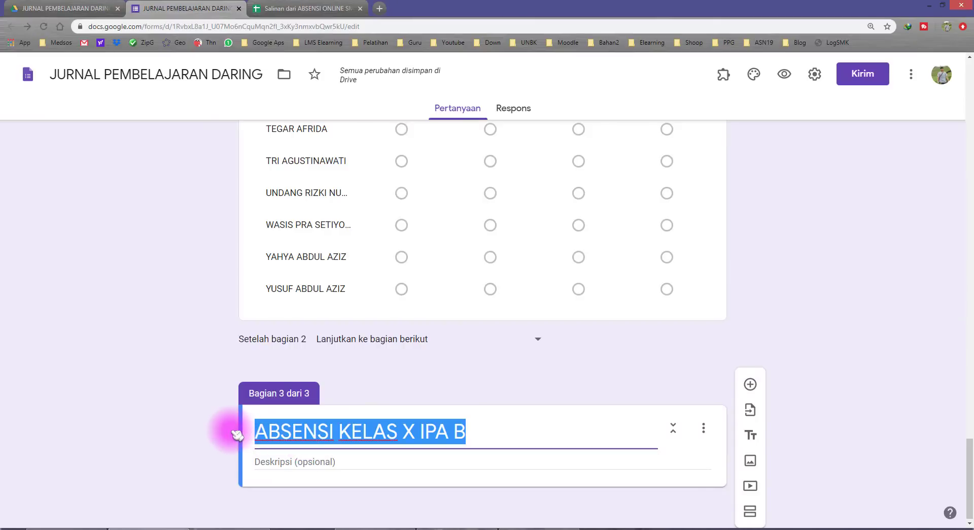
{"action": "left_click", "coordinate": [477, 434]}
- Add a question titled "Kelas X IPA B" to the third section with Kisi pilihan ganda as its answer type
{"action": "left_click", "coordinate": [752, 385]}
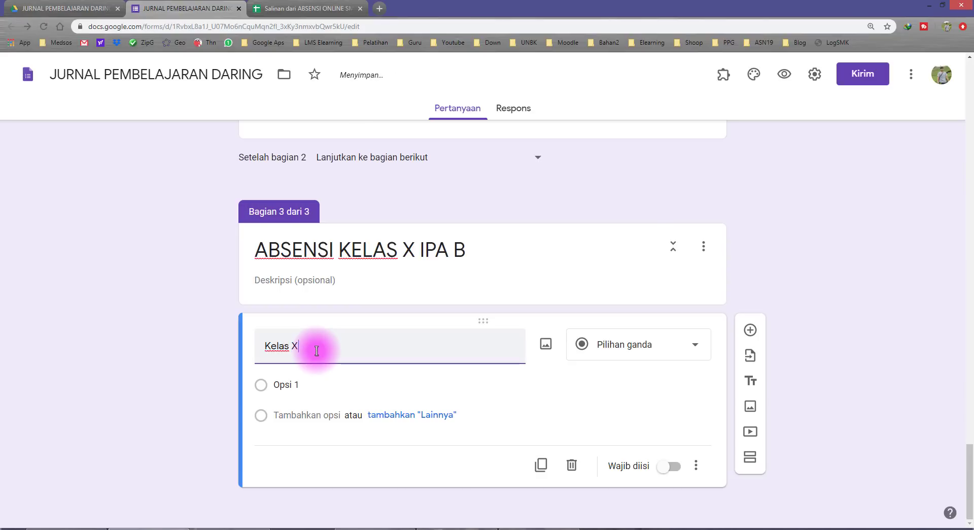
{"action": "type", "text": "Kelas X IPA B"}
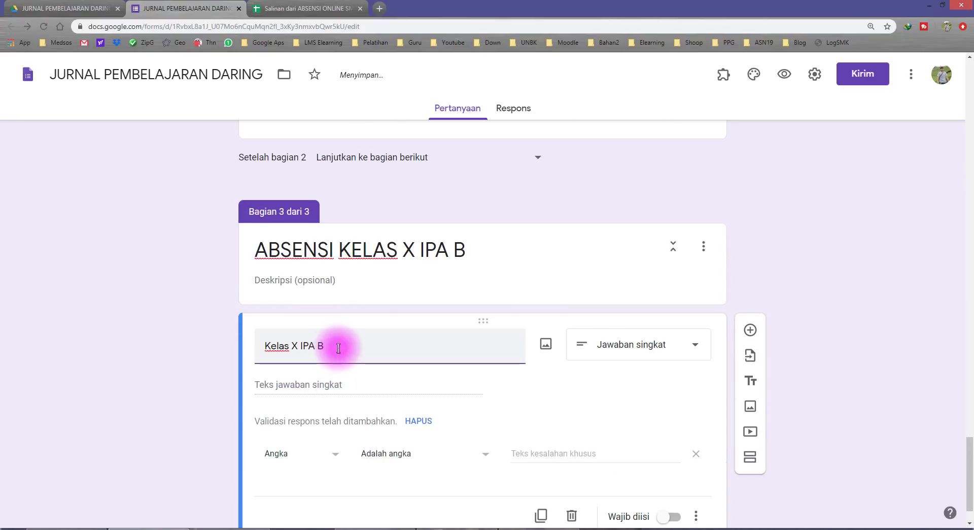
{"action": "left_click_drag", "start_coordinate": [339, 345], "coordinate": [254, 341]}
{"action": "left_click", "coordinate": [191, 342]}
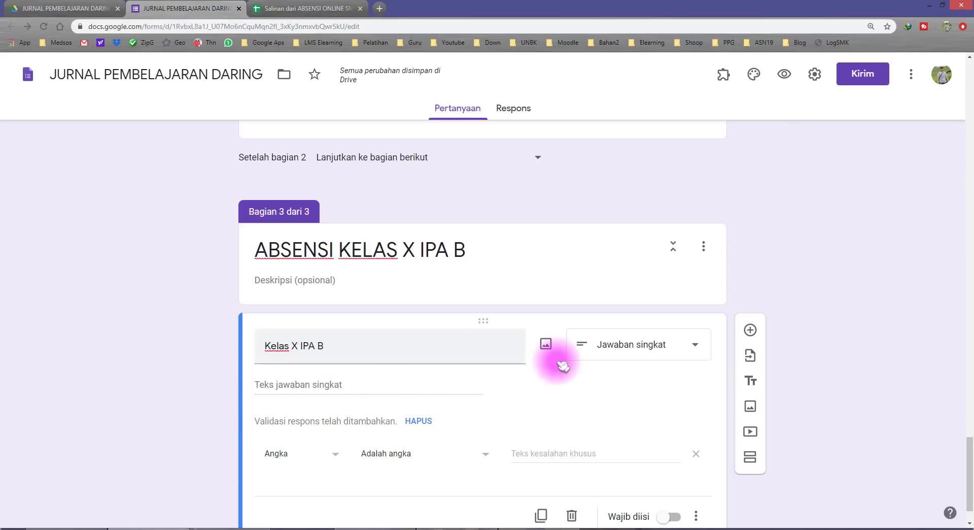
{"action": "left_click", "coordinate": [647, 348]}
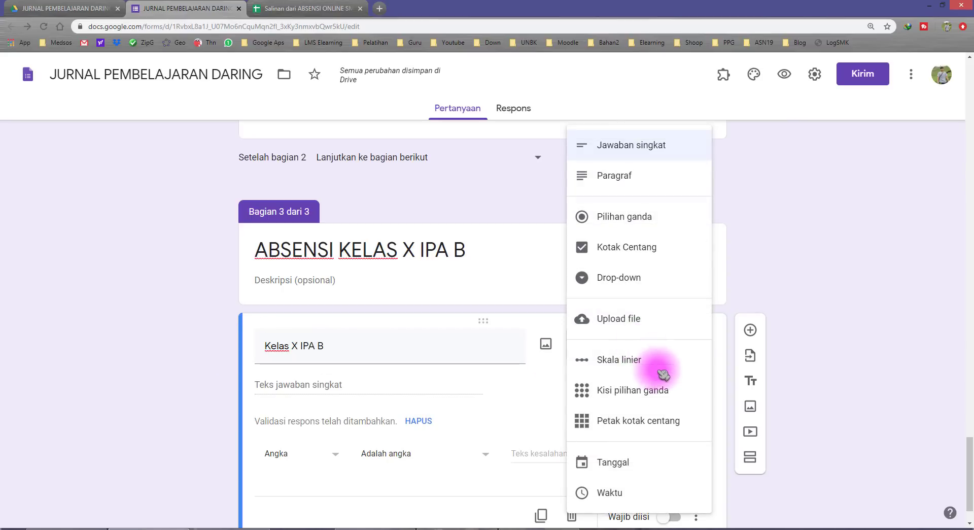
{"action": "left_click", "coordinate": [679, 392]}
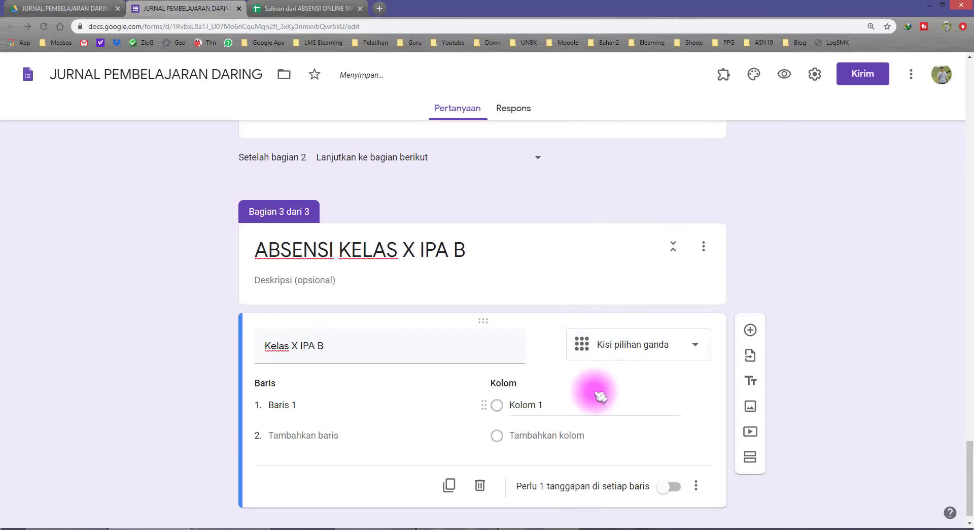
- Enter Hadir, Sakit, Ijin and Tanpa Keterangan as the columns of the "Kelas X IPA B" grid question
{"action": "left_click", "coordinate": [565, 404]}
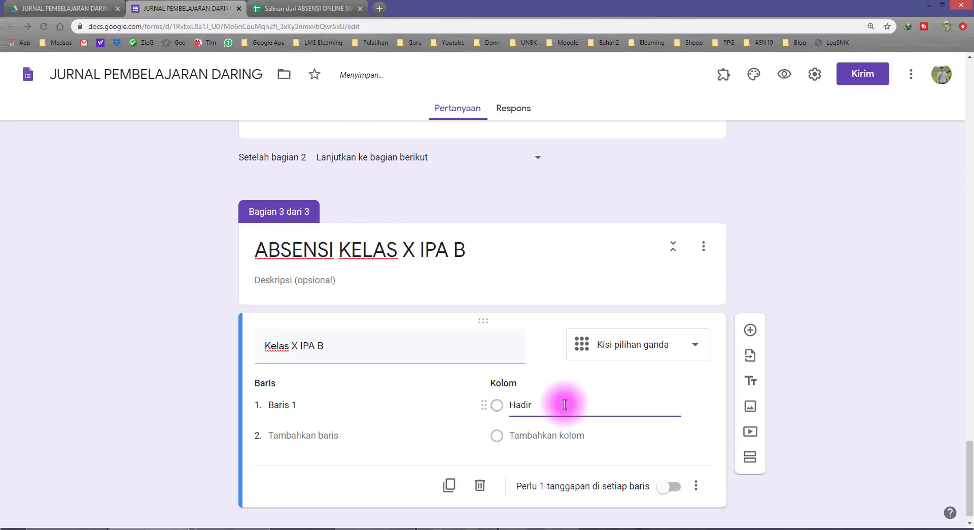
{"action": "left_click", "coordinate": [537, 433]}
{"action": "type", "text": "Sakit"}
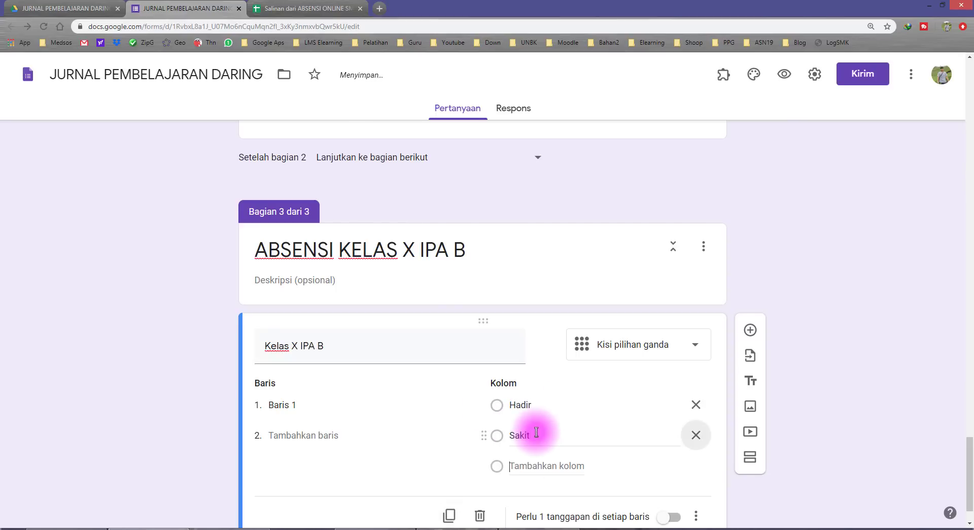
{"action": "type", "text": "Ijin"}
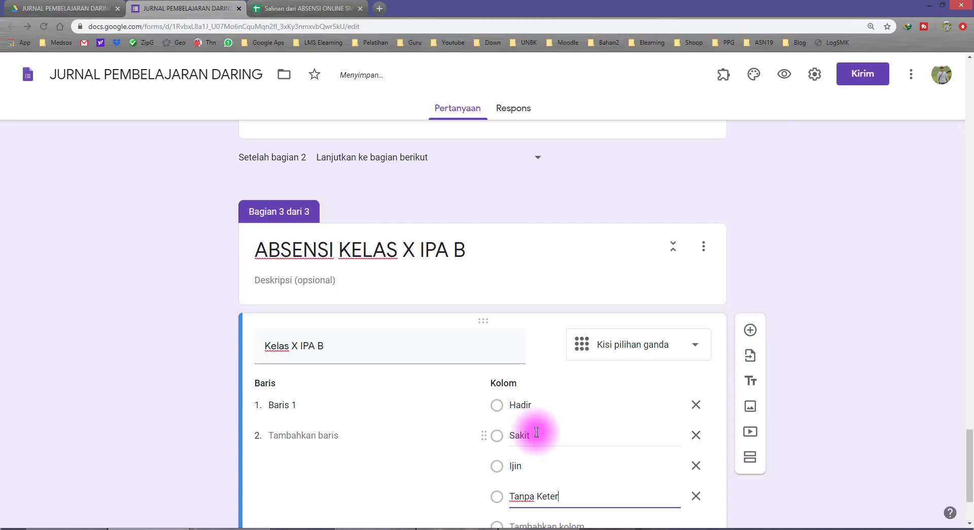
{"action": "left_click", "coordinate": [549, 465]}
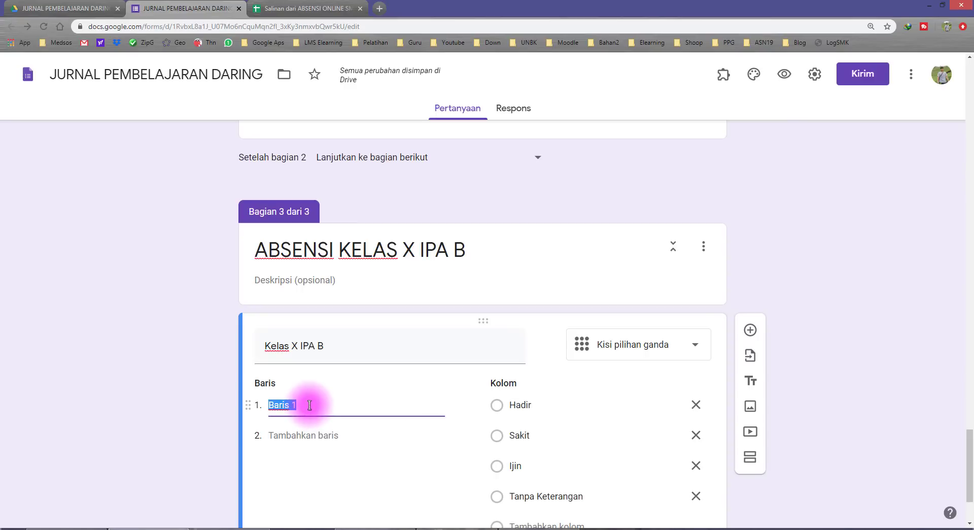
- Switch to the attendance spreadsheet and copy all X IPA B student names from the Nama column of the DBSISWA sheet
{"action": "triple_click", "coordinate": [333, 347]}
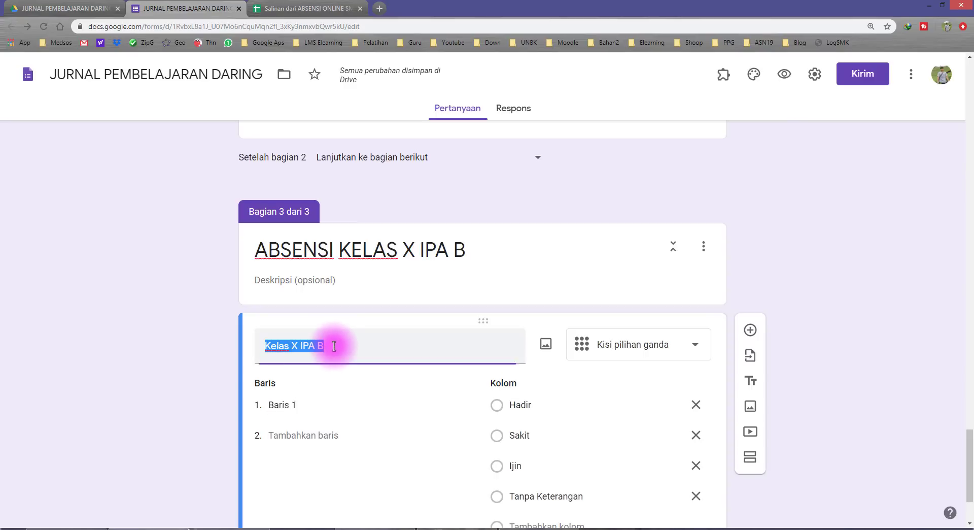
{"action": "left_click", "coordinate": [300, 9]}
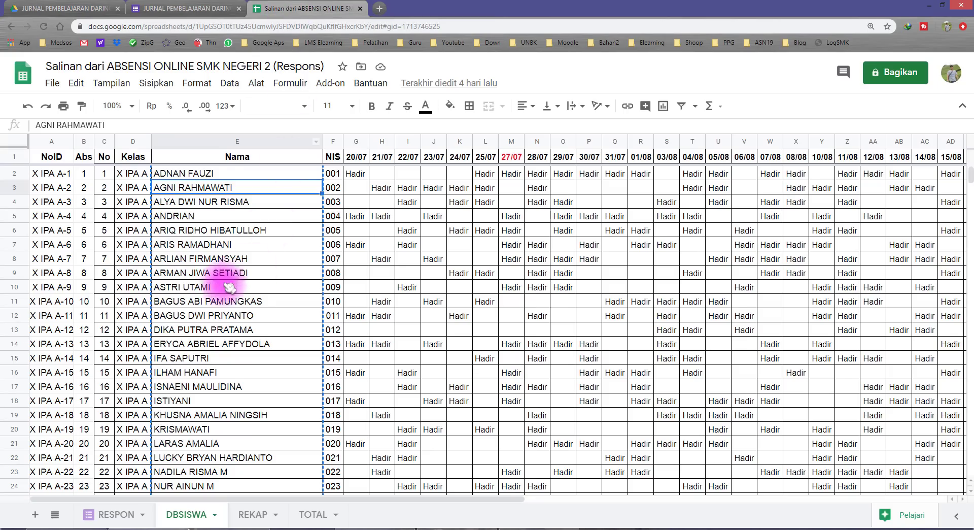
{"action": "scroll", "coordinate": [233, 321], "scroll_direction": "down", "scroll_amount": 18}
{"action": "scroll", "coordinate": [263, 331], "scroll_direction": "up", "scroll_amount": 9}
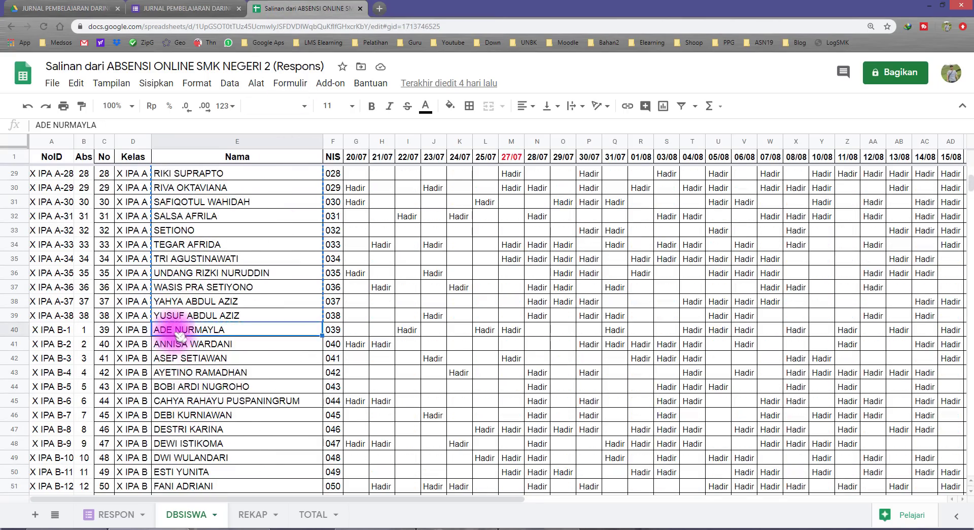
{"action": "scroll", "coordinate": [178, 334], "scroll_direction": "down", "scroll_amount": 14}
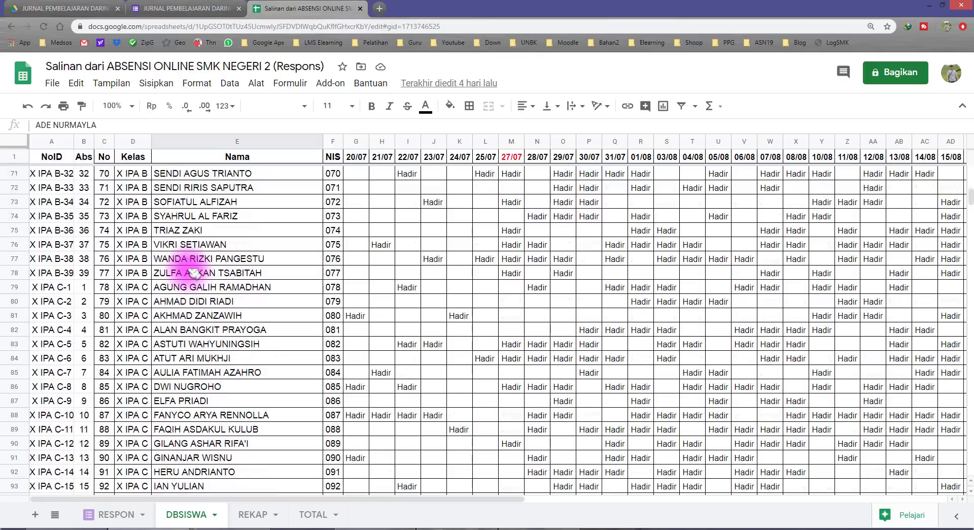
{"action": "left_click", "coordinate": [193, 272], "text": "shift"}
{"action": "right_click", "coordinate": [204, 259]}
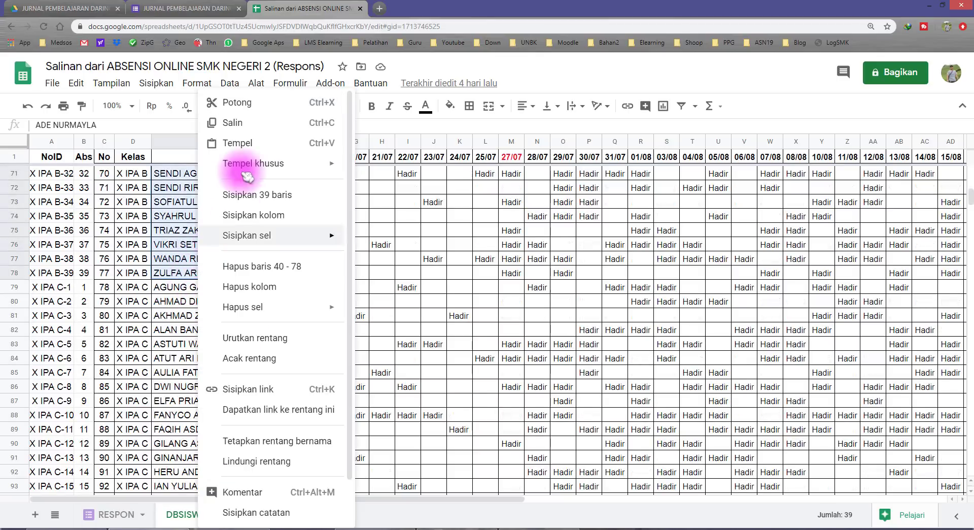
{"action": "left_click", "coordinate": [231, 122]}
- Back in the form, paste the copied student names as the rows of the "Kelas X IPA B" question and check the section's titles
{"action": "left_click", "coordinate": [205, 7]}
{"action": "left_click", "coordinate": [324, 402]}
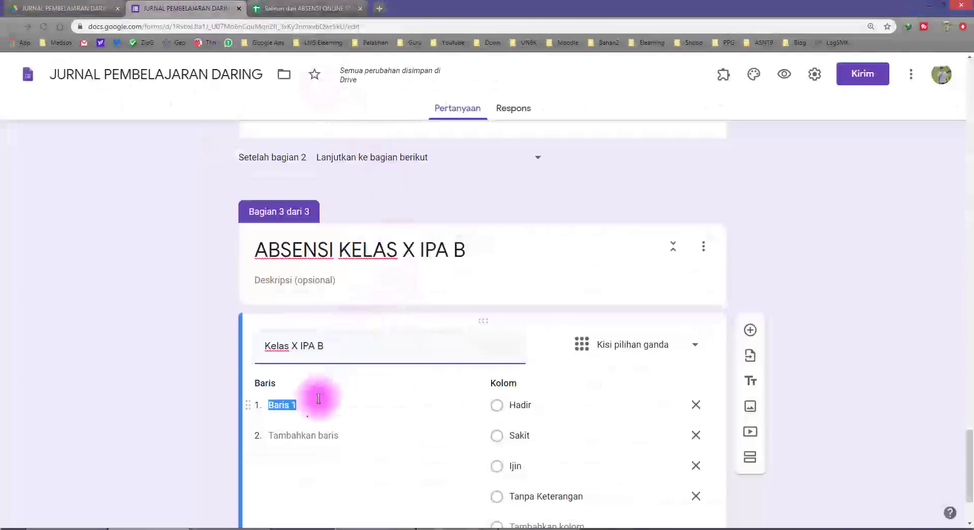
{"action": "right_click", "coordinate": [299, 400]}
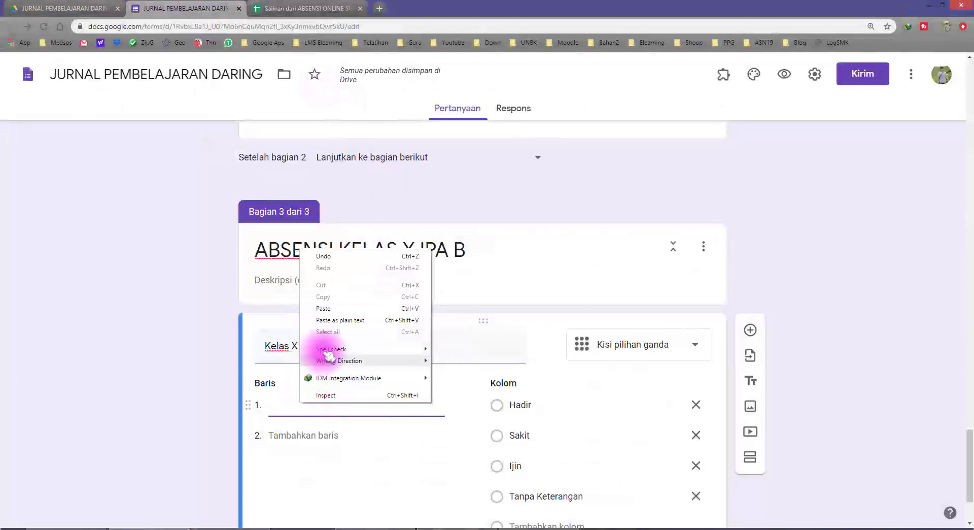
{"action": "left_click", "coordinate": [323, 310]}
{"action": "scroll", "coordinate": [330, 313], "scroll_direction": "up", "scroll_amount": 20}
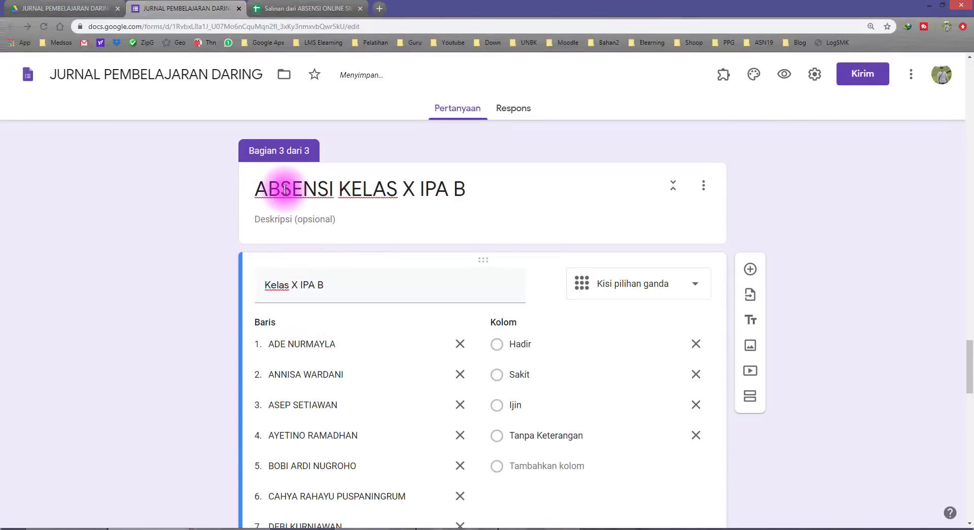
{"action": "left_click", "coordinate": [407, 189]}
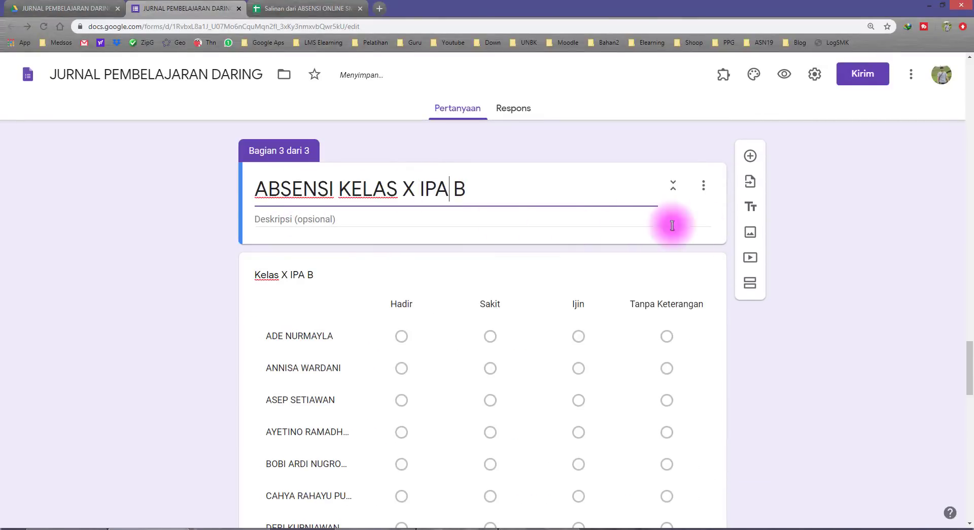
{"action": "left_click", "coordinate": [298, 202]}
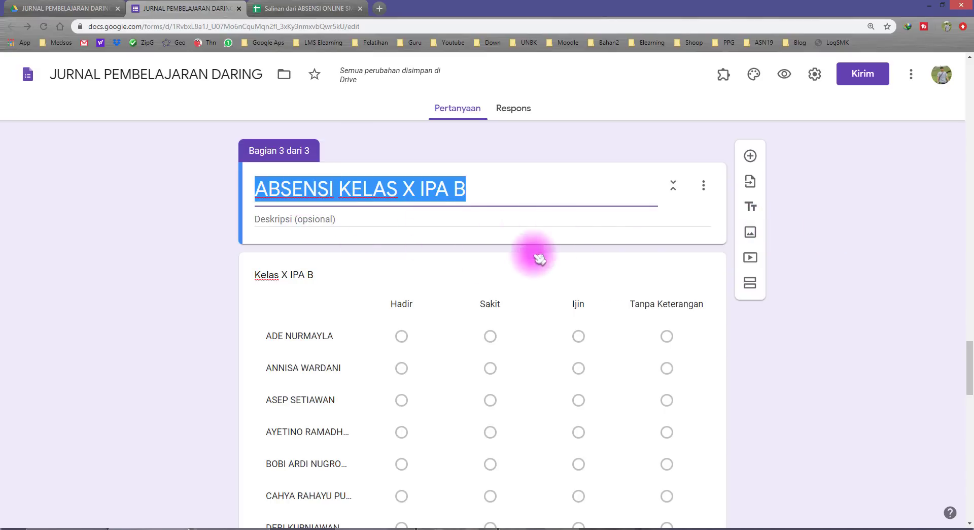
{"action": "left_click", "coordinate": [442, 274]}
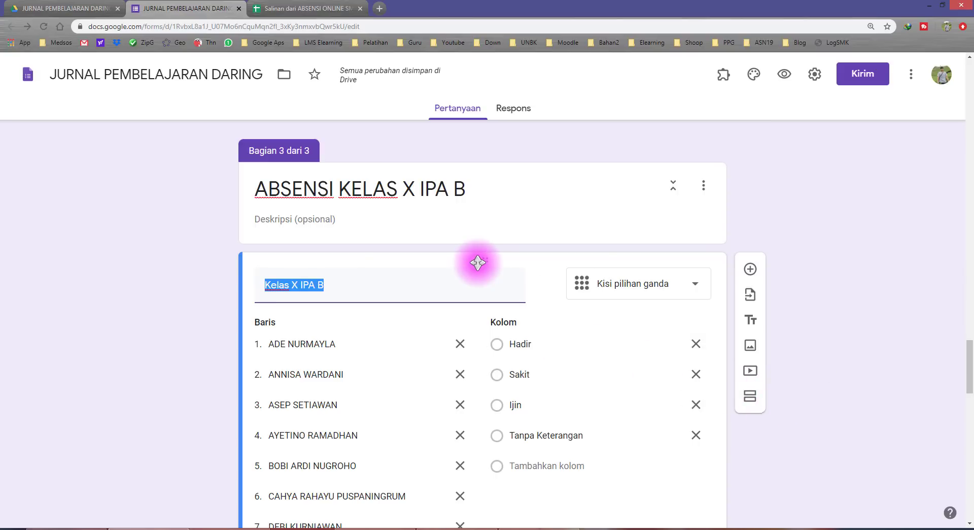
- Add a fourth section after the X IPA B section and clear its default title
{"action": "left_click", "coordinate": [762, 402]}
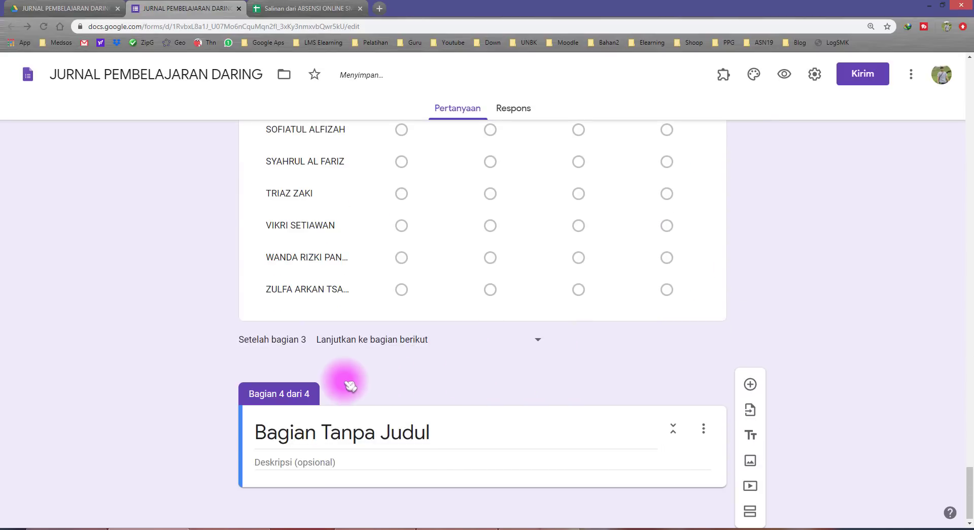
{"action": "left_click", "coordinate": [369, 432]}
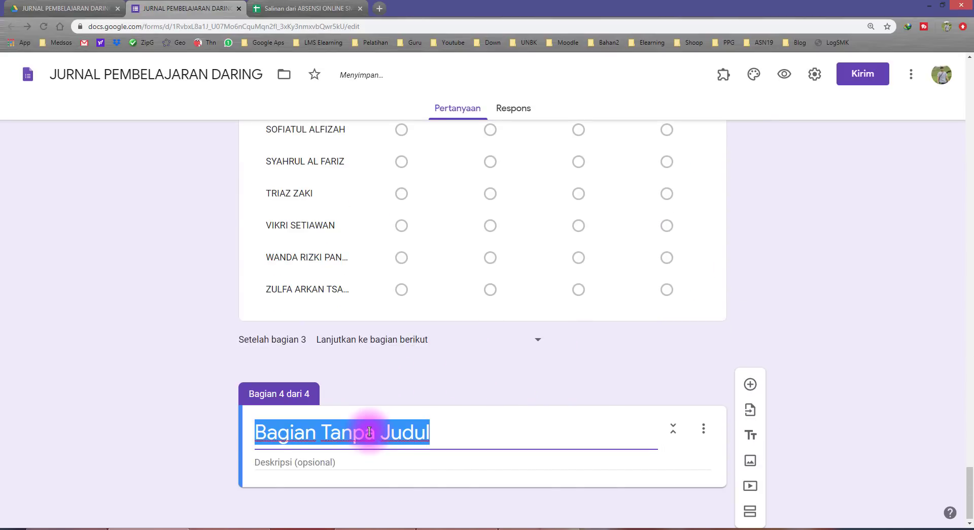
{"action": "key", "text": "ctrl+v"}
{"action": "key", "text": "ctrl+z"}
{"action": "left_click_drag", "start_coordinate": [446, 425], "coordinate": [259, 417]}
{"action": "key", "text": "BackSpace"}
- Title the fourth section "ABSENSI KELAS X IPA C", reusing the title text of the X IPA B section
{"action": "scroll", "coordinate": [372, 297], "scroll_direction": "up", "scroll_amount": 20}
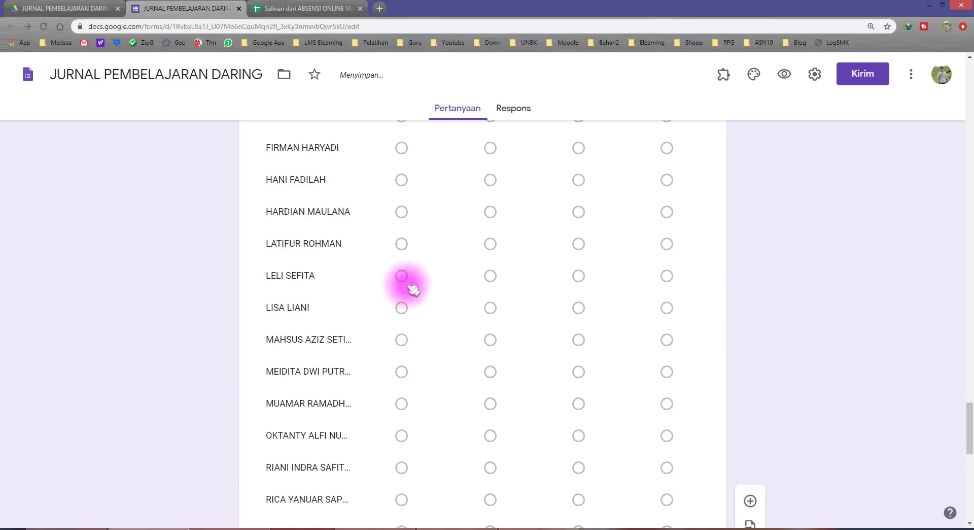
{"action": "scroll", "coordinate": [400, 315], "scroll_direction": "down", "scroll_amount": 3}
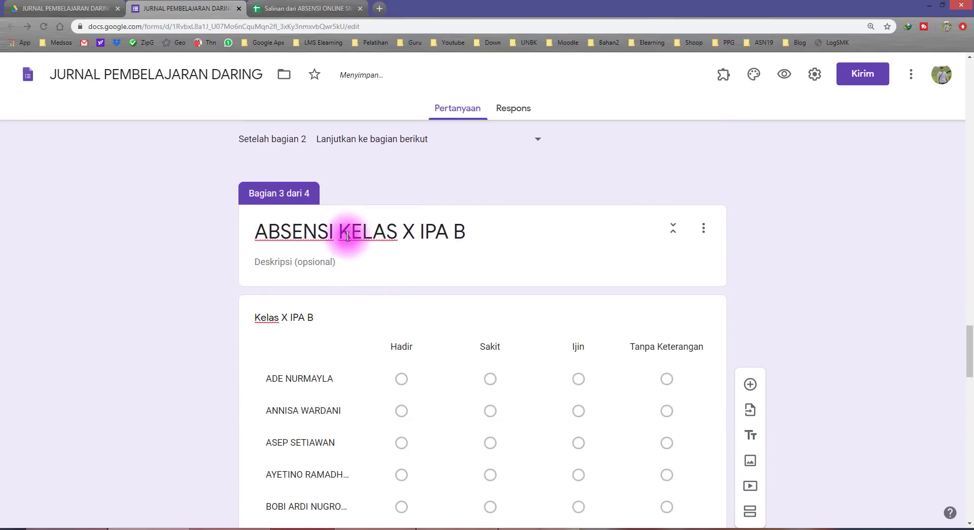
{"action": "triple_click", "coordinate": [347, 235]}
{"action": "scroll", "coordinate": [337, 365], "scroll_direction": "down", "scroll_amount": 20}
{"action": "scroll", "coordinate": [305, 401], "scroll_direction": "down", "scroll_amount": 4}
{"action": "left_click", "coordinate": [359, 433]}
{"action": "key", "text": "ctrl+v"}
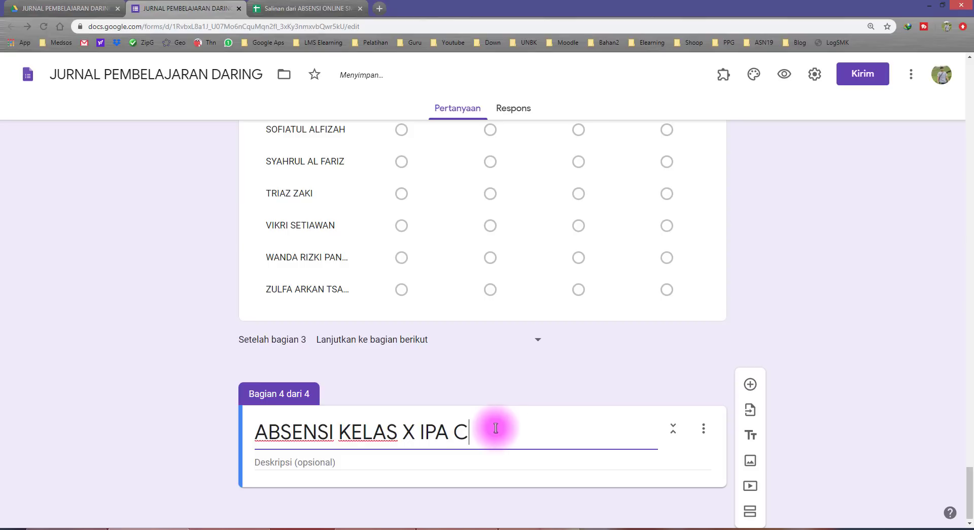
- Add a question titled "Kelas X IPA C" to the fourth section with Kisi pilihan ganda as its answer type
{"action": "left_click", "coordinate": [750, 384]}
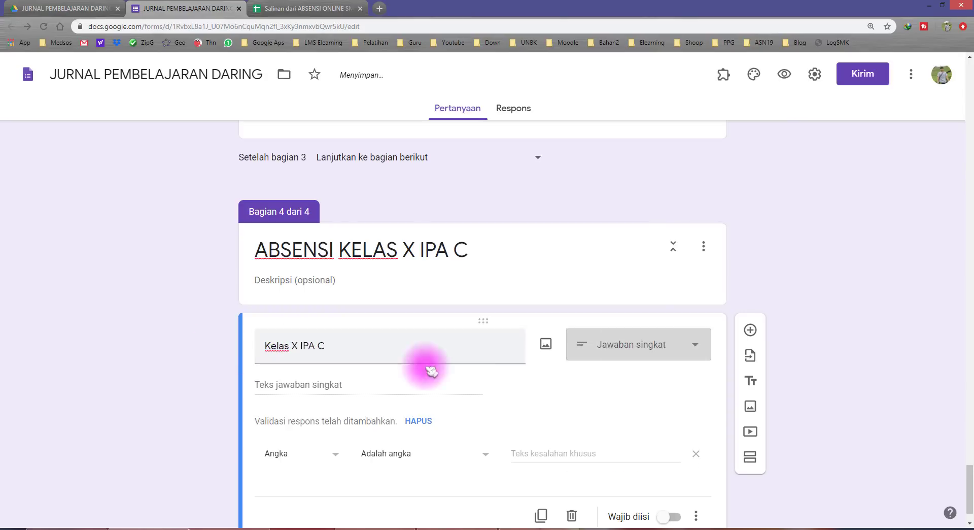
{"action": "left_click", "coordinate": [607, 354]}
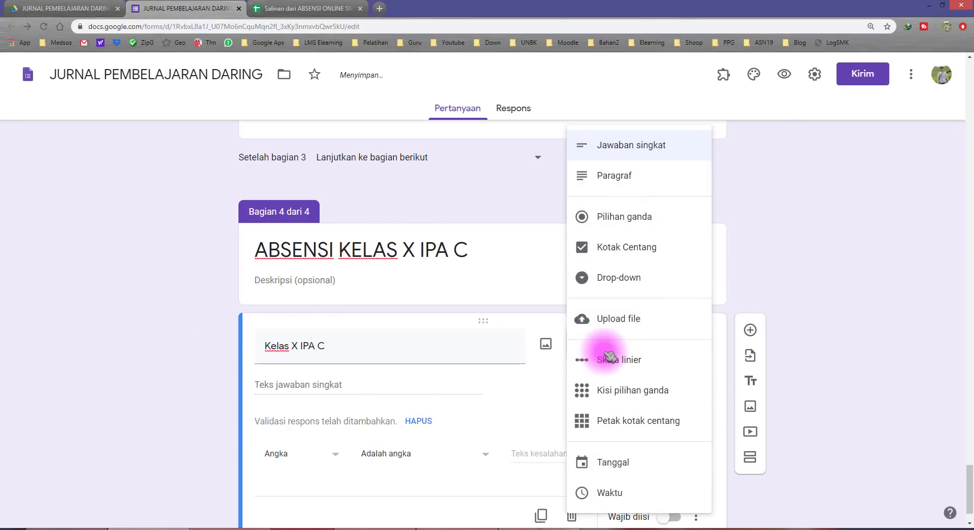
{"action": "left_click", "coordinate": [648, 398]}
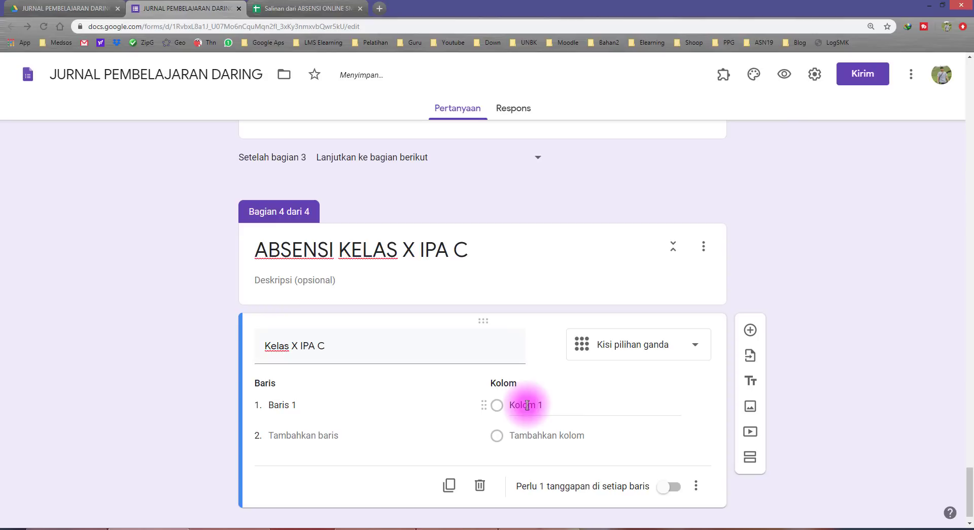
- Enter Hadir, Sakit, Ijin and Tanpa Keterangan as the columns of the "Kelas X IPA C" grid question
{"action": "left_click", "coordinate": [566, 406]}
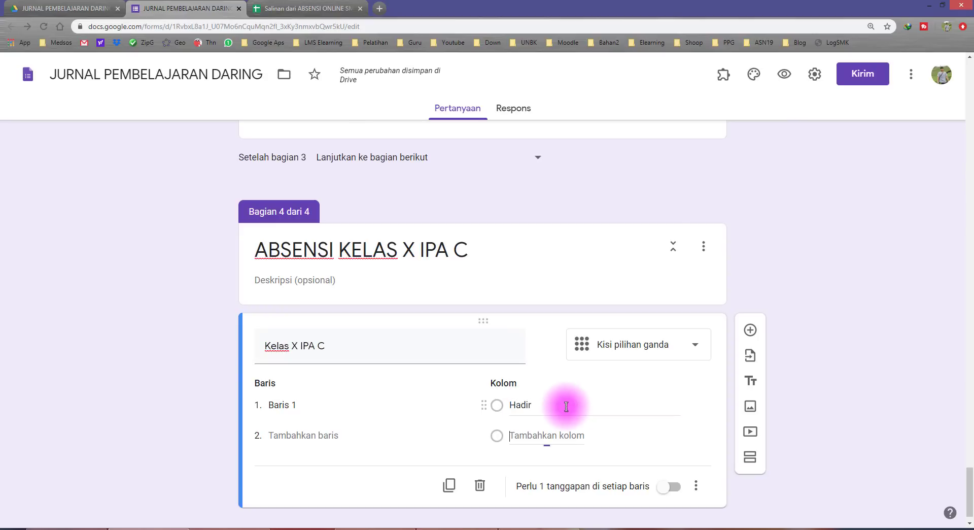
{"action": "left_click", "coordinate": [543, 436]}
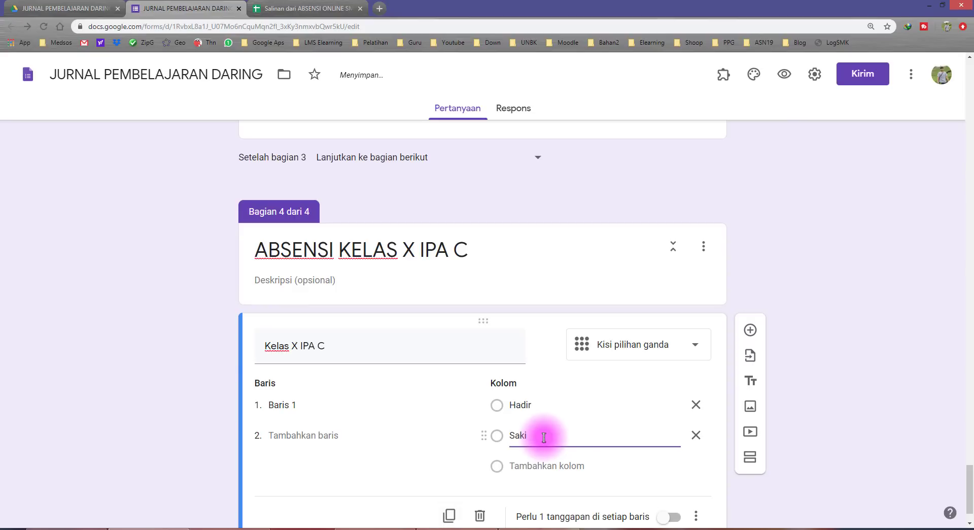
{"action": "type", "text": "Ijin"}
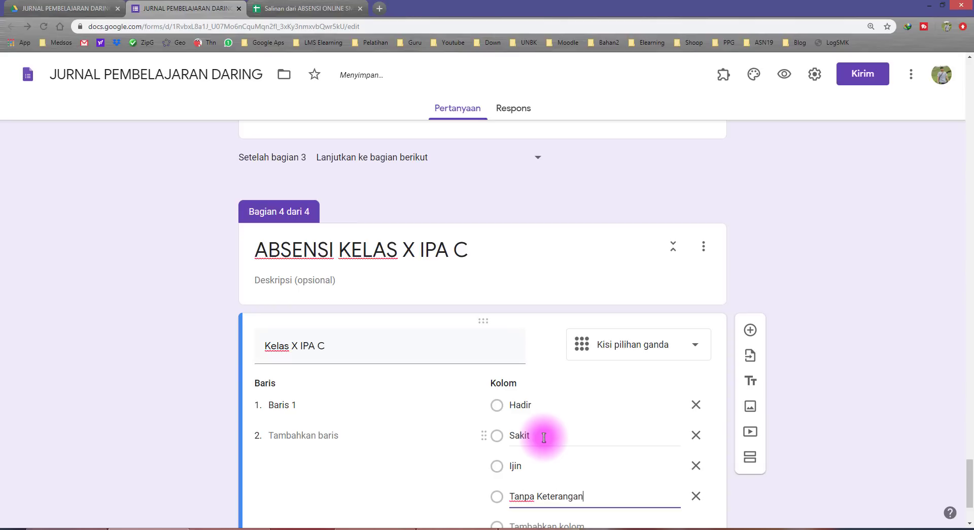
- Switch to the attendance spreadsheet and copy all X IPA C student names from the Nama column of the DBSISWA sheet
{"action": "scroll", "coordinate": [541, 435], "scroll_direction": "down", "scroll_amount": 2}
{"action": "left_click", "coordinate": [304, 305]}
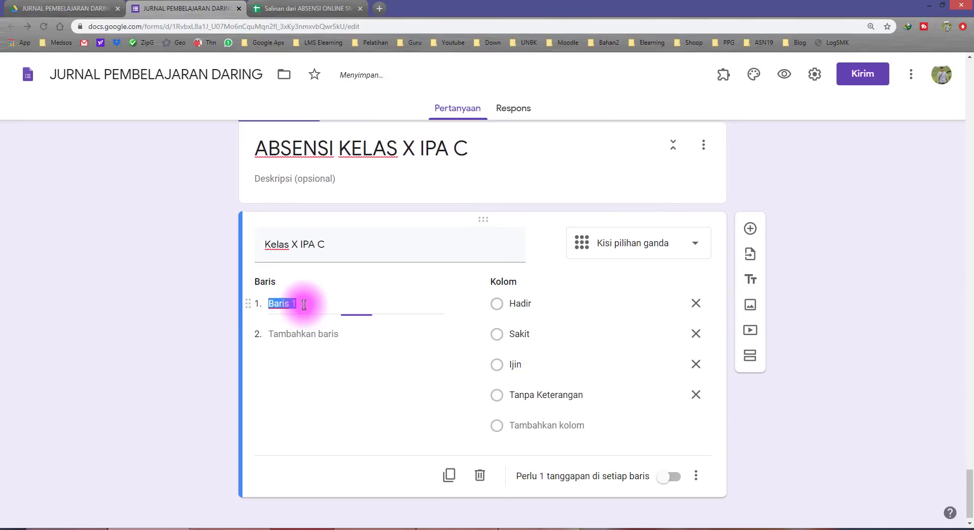
{"action": "key", "text": "BackSpace"}
{"action": "left_click", "coordinate": [278, 9]}
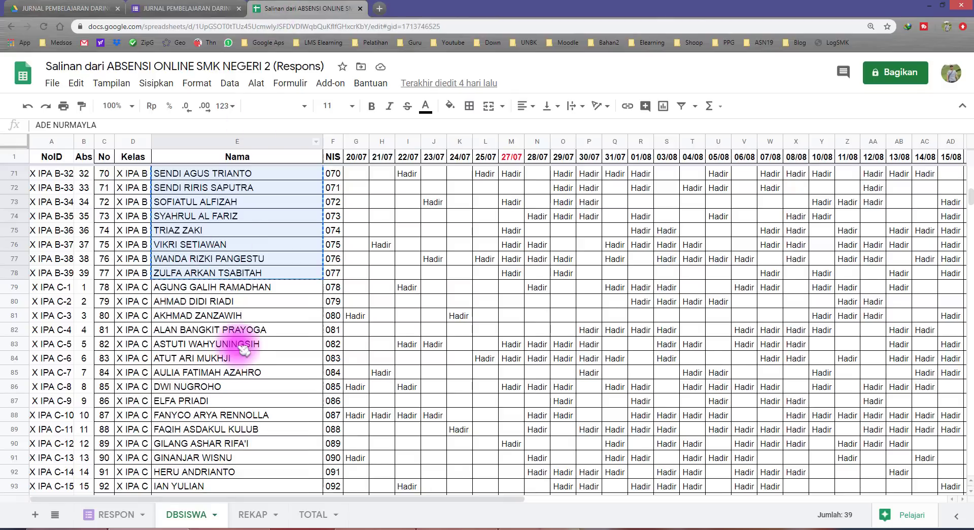
{"action": "scroll", "coordinate": [203, 304], "scroll_direction": "down", "scroll_amount": 1}
{"action": "mouse_move", "coordinate": [183, 259]}
{"action": "left_mouse_down"}
{"action": "mouse_move", "coordinate": [219, 395]}
{"action": "mouse_move", "coordinate": [190, 248]}
{"action": "left_mouse_up"}
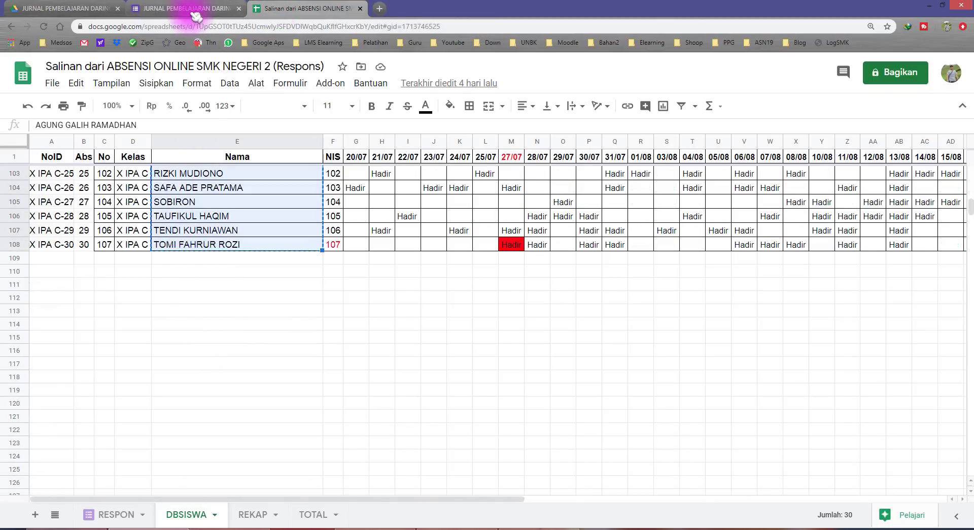
- Return to the form and paste the copied student names as the rows of the "Kelas X IPA C" question, replacing the default row
{"action": "left_click", "coordinate": [191, 8]}
{"action": "left_click_drag", "start_coordinate": [304, 303], "coordinate": [257, 304]}
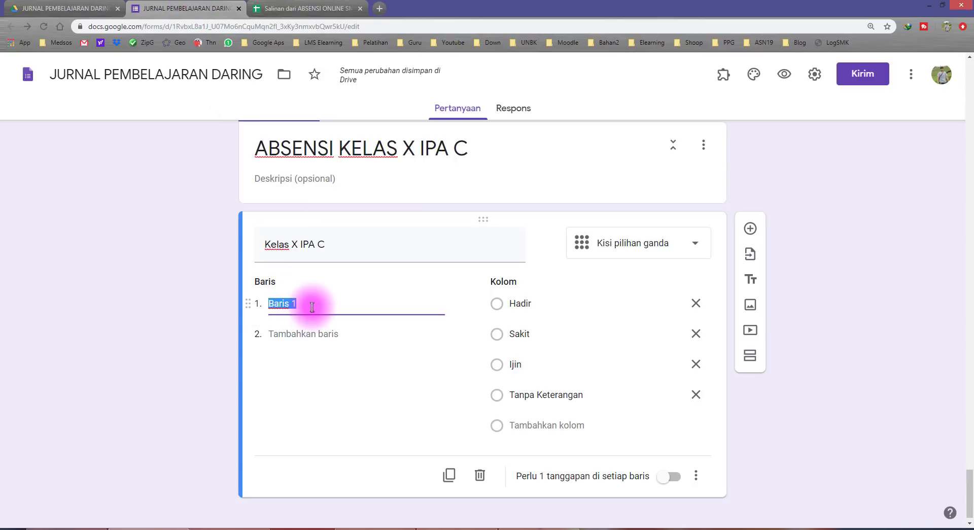
{"action": "right_click", "coordinate": [312, 305]}
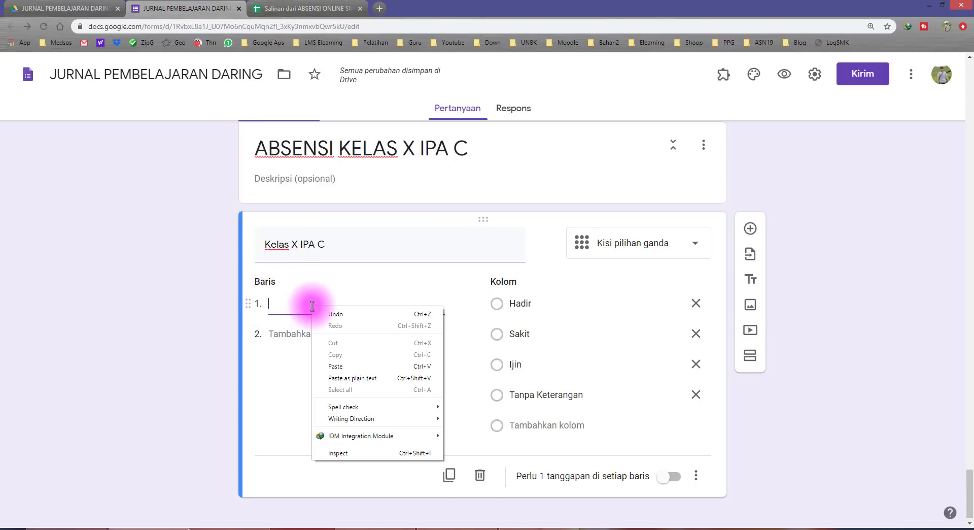
{"action": "left_click", "coordinate": [335, 368]}
- Review the finished X IPA C section, the journal questions in the first section and the "ABSENSI KELAS X IPA A" section
{"action": "scroll", "coordinate": [344, 367], "scroll_direction": "up", "scroll_amount": 20}
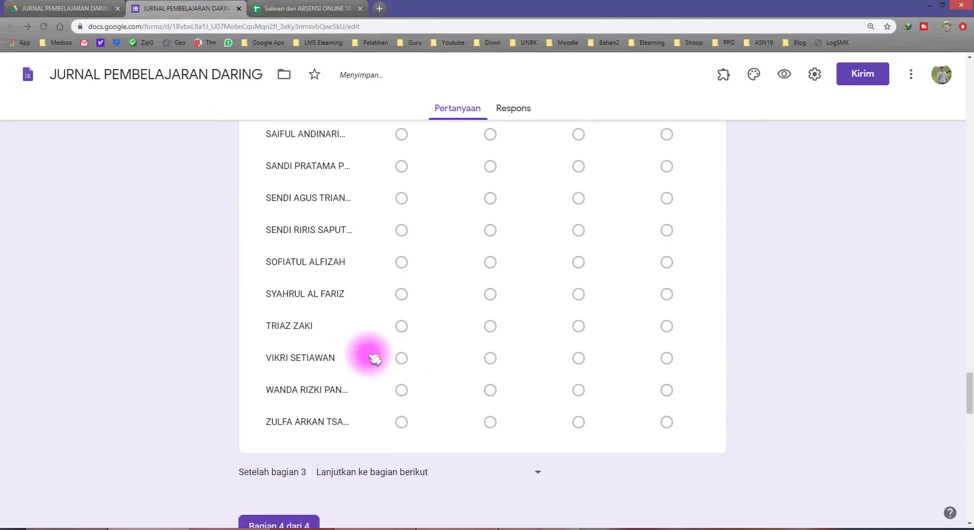
{"action": "scroll", "coordinate": [374, 362], "scroll_direction": "down", "scroll_amount": 6}
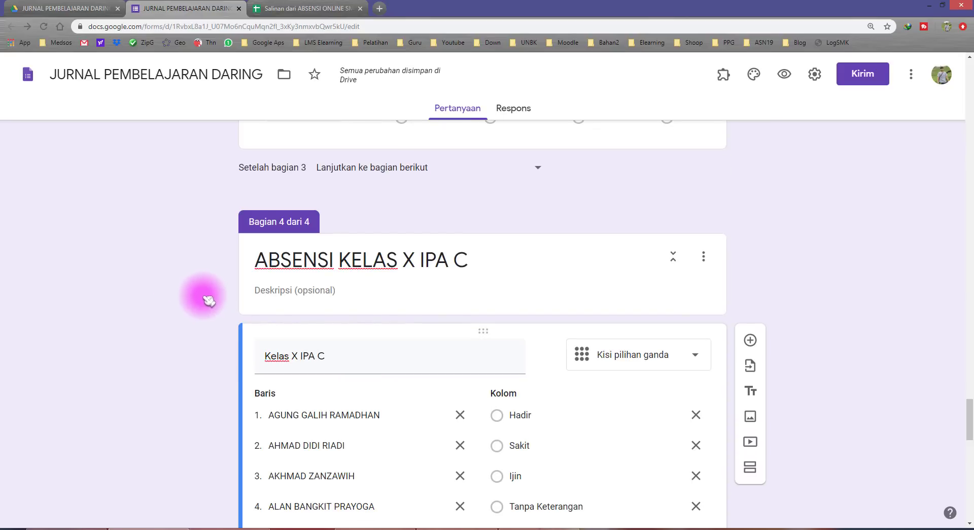
{"action": "left_click_drag", "start_coordinate": [970, 416], "coordinate": [964, 85]}
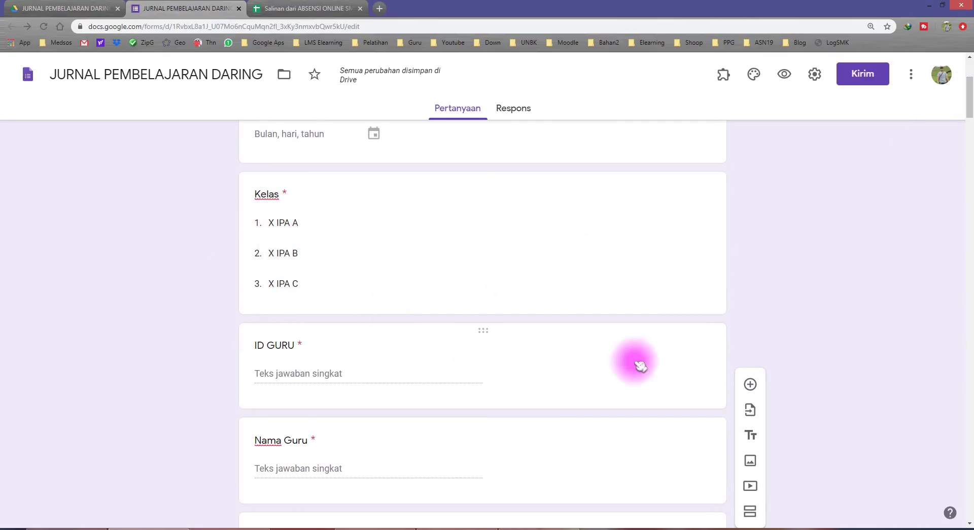
{"action": "scroll", "coordinate": [690, 389], "scroll_direction": "down", "scroll_amount": 5}
{"action": "scroll", "coordinate": [866, 341], "scroll_direction": "down", "scroll_amount": 10}
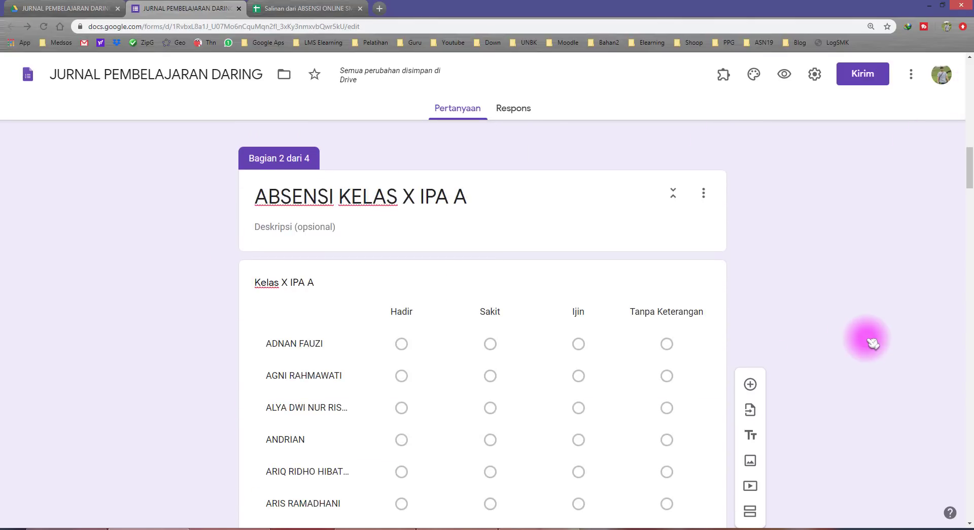
- Require one response in each row of the "Kelas X IPA A" grid question
{"action": "scroll", "coordinate": [870, 337], "scroll_direction": "down", "scroll_amount": 20}
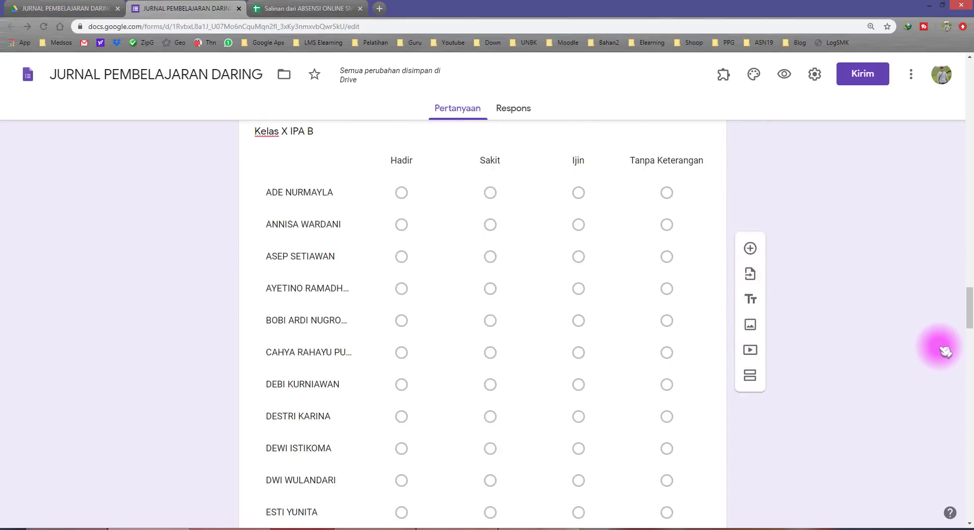
{"action": "left_click_drag", "start_coordinate": [971, 322], "coordinate": [965, 519]}
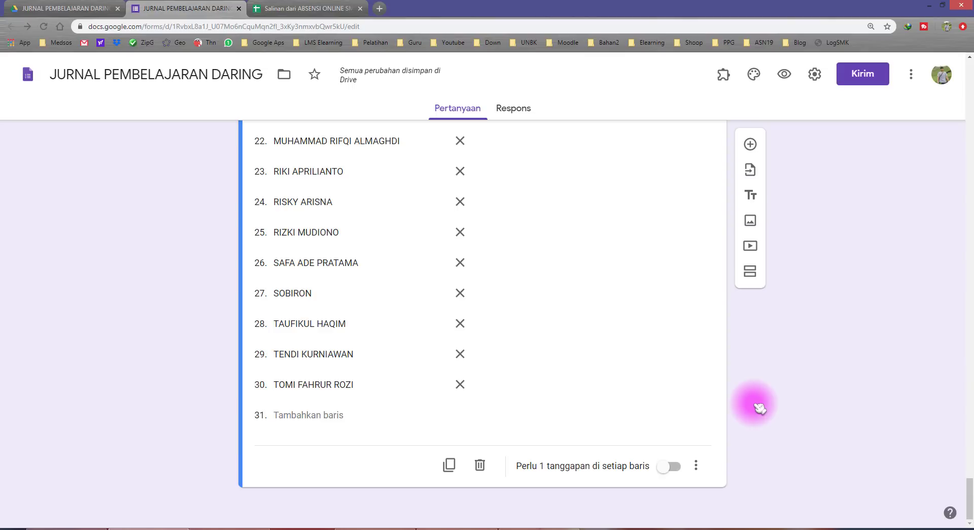
{"action": "scroll", "coordinate": [756, 401], "scroll_direction": "up", "scroll_amount": 20}
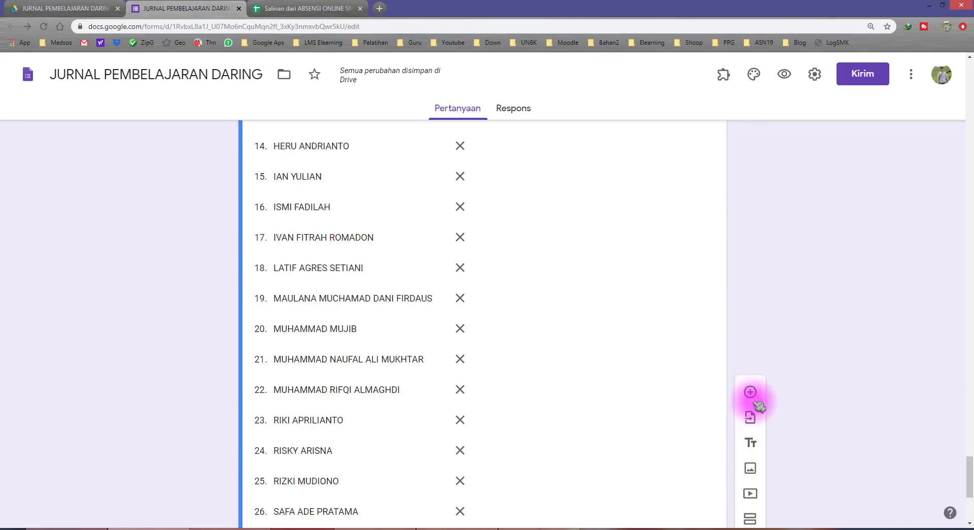
{"action": "scroll", "coordinate": [729, 375], "scroll_direction": "up", "scroll_amount": 20}
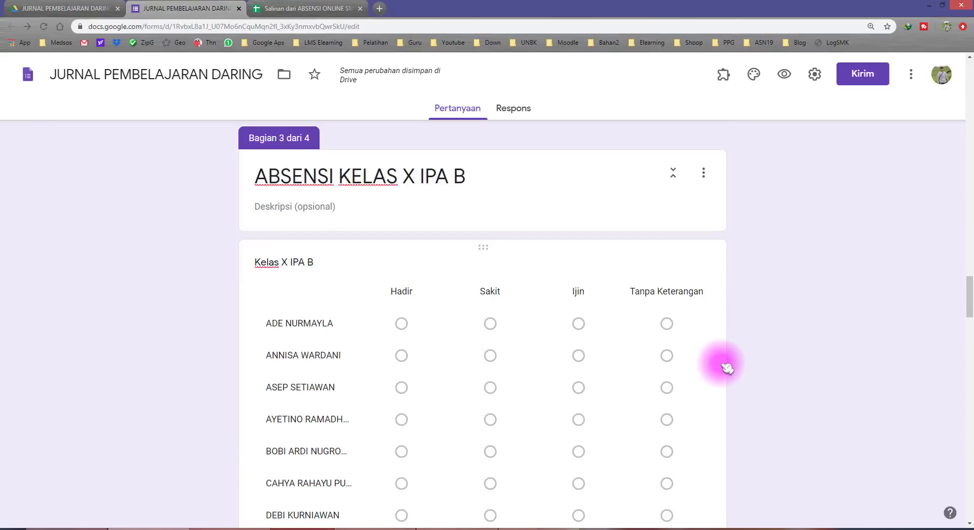
{"action": "scroll", "coordinate": [734, 370], "scroll_direction": "up", "scroll_amount": 6}
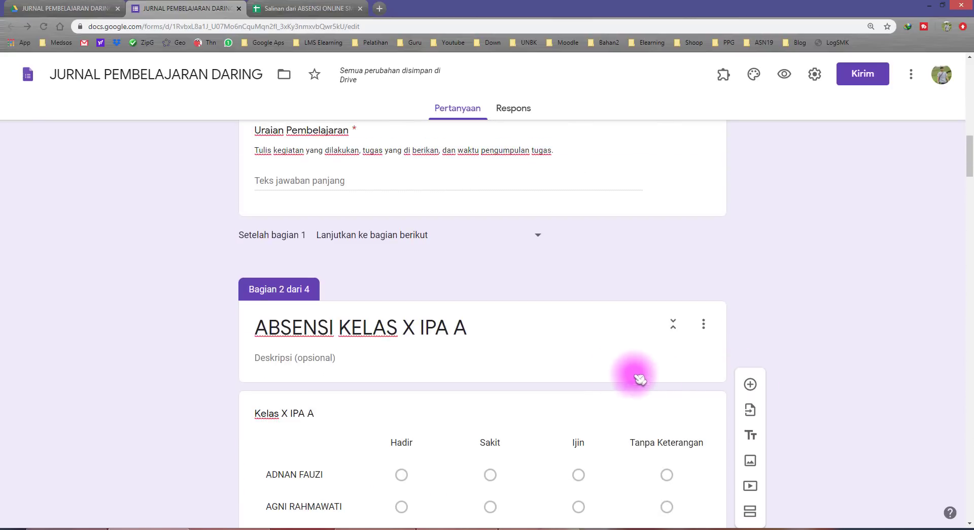
{"action": "scroll", "coordinate": [580, 361], "scroll_direction": "up", "scroll_amount": 5}
{"action": "scroll", "coordinate": [637, 416], "scroll_direction": "down", "scroll_amount": 5}
{"action": "scroll", "coordinate": [508, 304], "scroll_direction": "down", "scroll_amount": 5}
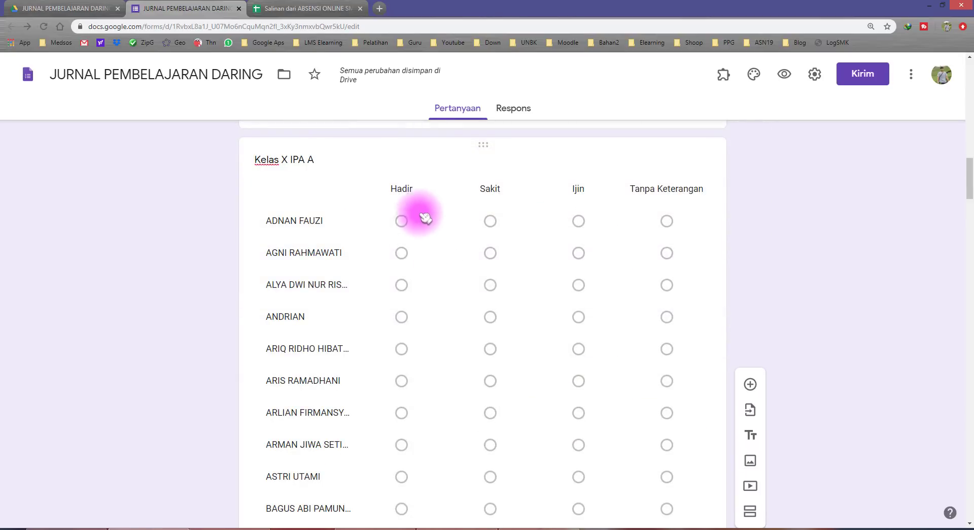
{"action": "left_click", "coordinate": [442, 170]}
{"action": "scroll", "coordinate": [706, 462], "scroll_direction": "down", "scroll_amount": 7}
{"action": "scroll", "coordinate": [701, 477], "scroll_direction": "down", "scroll_amount": 16}
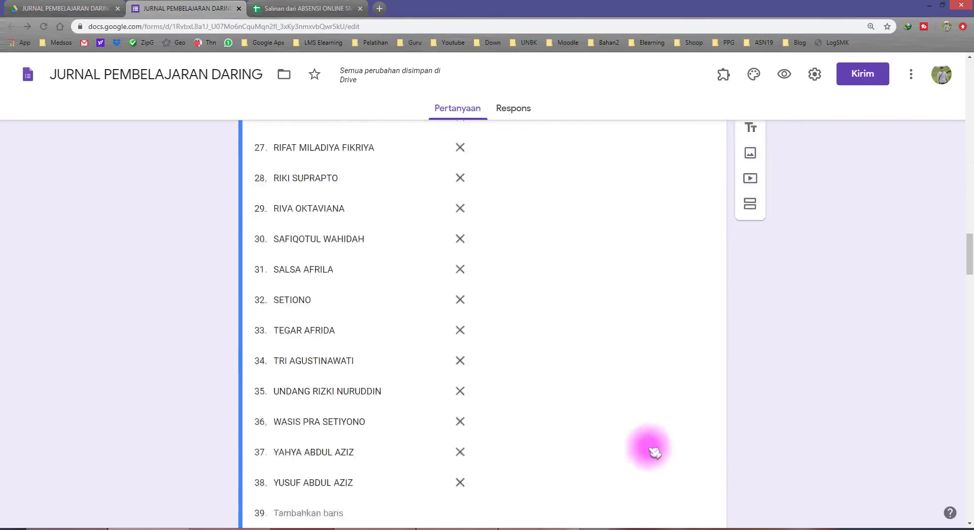
{"action": "left_click", "coordinate": [670, 272]}
- Require one response in each row of the "Kelas X IPA B" grid question
{"action": "scroll", "coordinate": [698, 376], "scroll_direction": "down", "scroll_amount": 1}
{"action": "scroll", "coordinate": [680, 393], "scroll_direction": "down", "scroll_amount": 16}
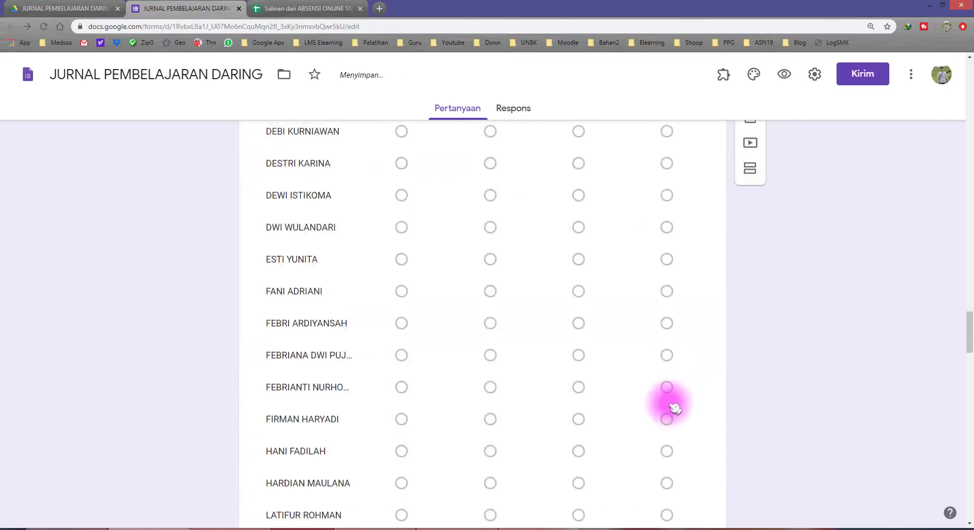
{"action": "left_click", "coordinate": [629, 394]}
{"action": "scroll", "coordinate": [643, 405], "scroll_direction": "down", "scroll_amount": 8}
{"action": "scroll", "coordinate": [643, 404], "scroll_direction": "down", "scroll_amount": 20}
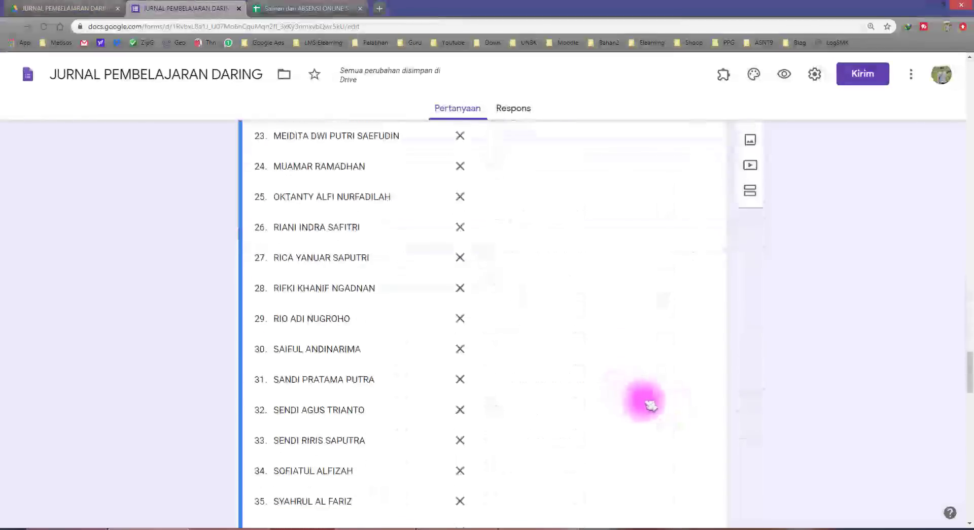
{"action": "left_click", "coordinate": [665, 219]}
- Require one response in each row of the "Kelas X IPA C" grid question
{"action": "scroll", "coordinate": [650, 396], "scroll_direction": "down", "scroll_amount": 5}
{"action": "left_click", "coordinate": [640, 405]}
{"action": "scroll", "coordinate": [646, 404], "scroll_direction": "down", "scroll_amount": 11}
{"action": "left_click", "coordinate": [673, 466]}
{"action": "scroll", "coordinate": [759, 463], "scroll_direction": "up", "scroll_amount": 6}
{"action": "scroll", "coordinate": [767, 458], "scroll_direction": "down", "scroll_amount": 6}
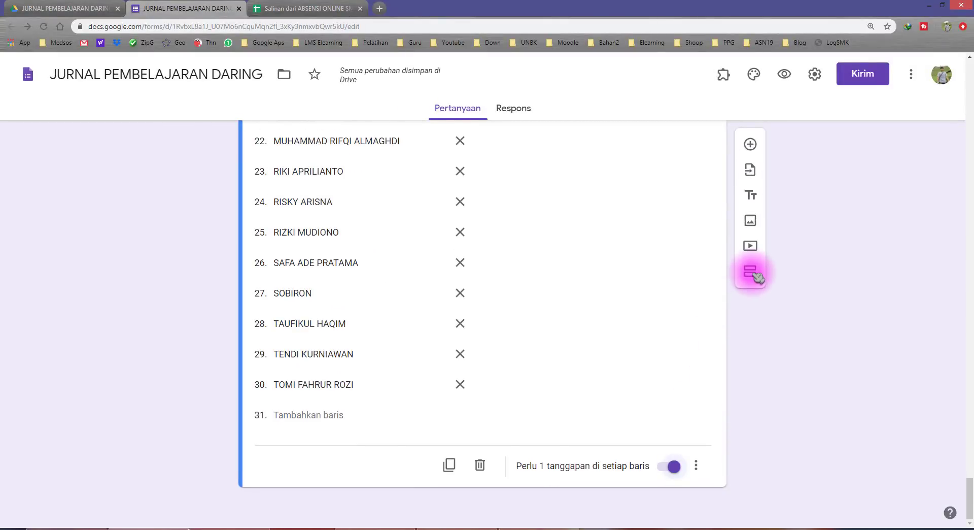
- Add a new section after the X IPA C attendance grid and title it "BUKTI PEMBELAJARAN"
{"action": "left_click", "coordinate": [751, 273]}
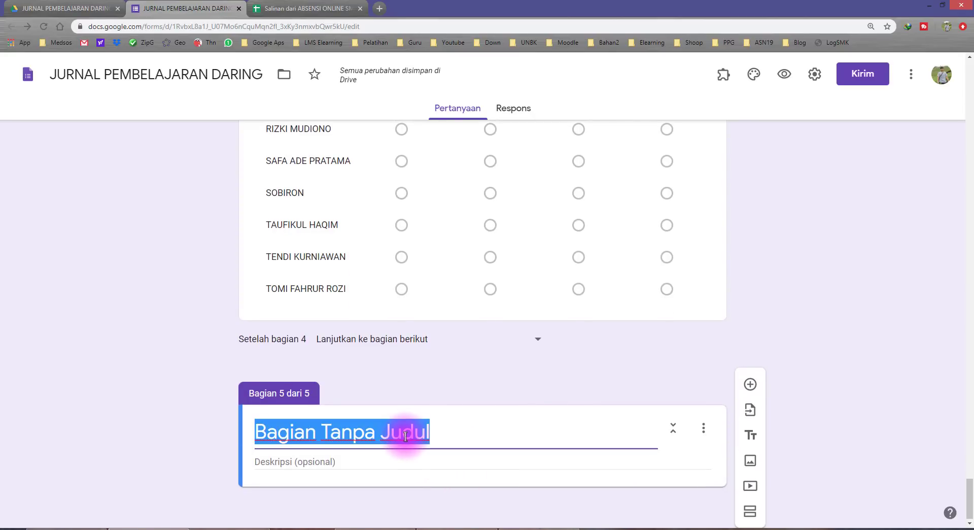
{"action": "type", "text": "BUK"}
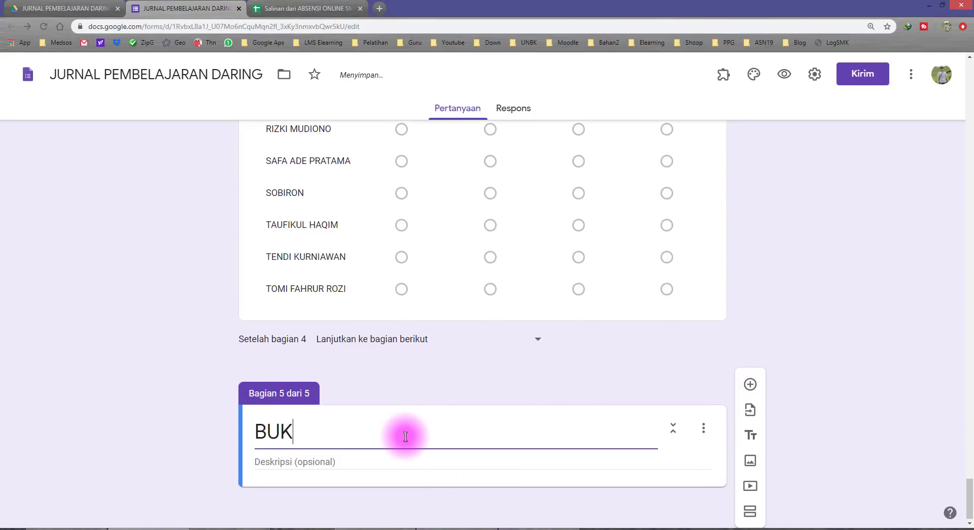
{"action": "type", "text": "TI PEMBELAJARAN"}
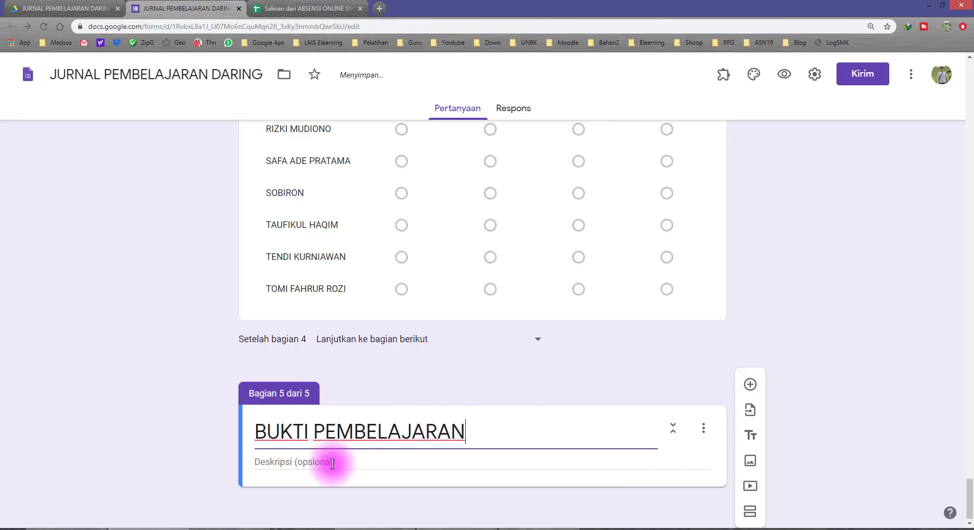
- Describe the new section as "Silahkan upload file bukti pembelajaran seperti : daftar hadir, pekerjaan siswa, dll"
{"action": "left_click", "coordinate": [360, 467]}
{"action": "type", "text": "Sila"}
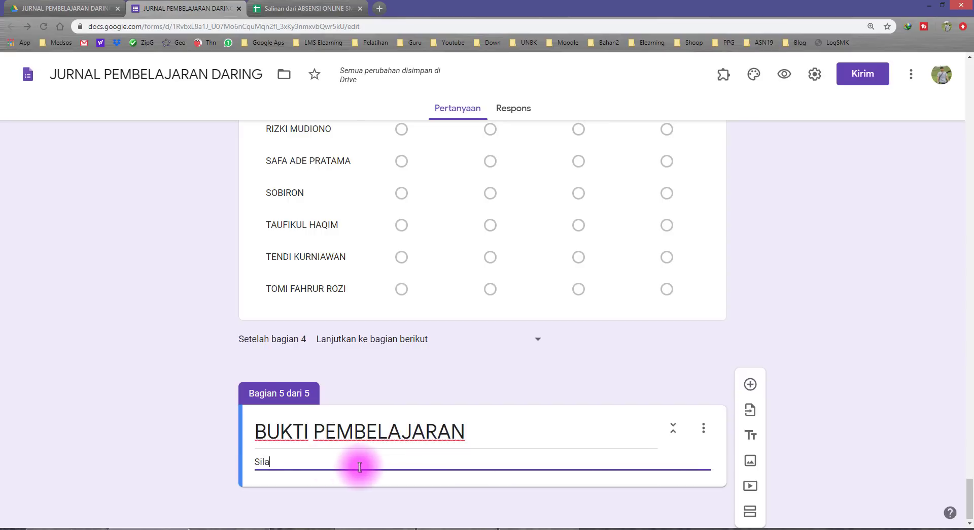
{"action": "type", "text": "hkan upload file"}
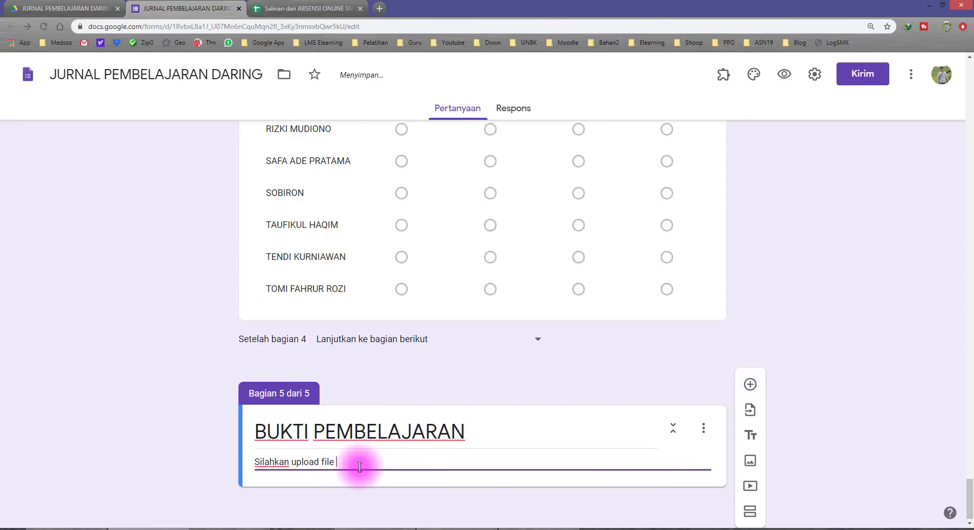
{"action": "type", "text": " bukti pembelajaran sep"}
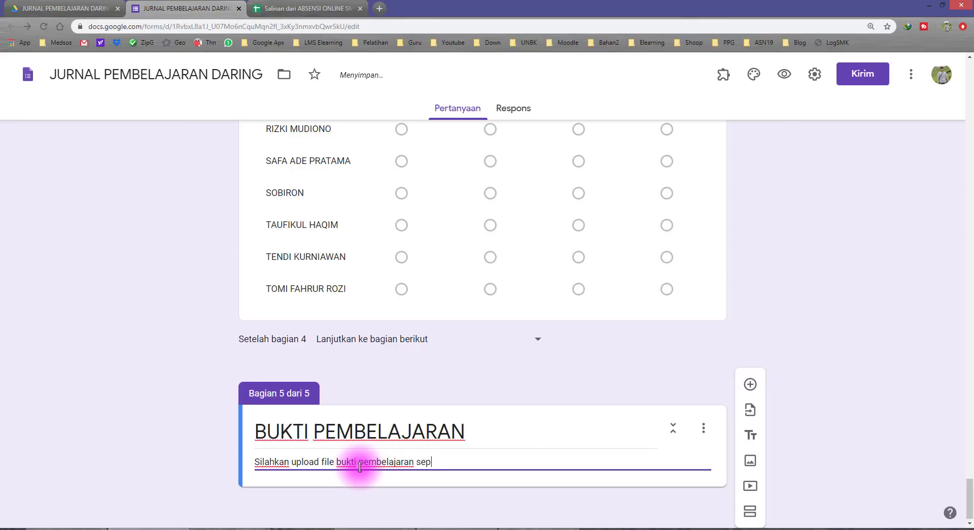
{"action": "type", "text": "erti "}
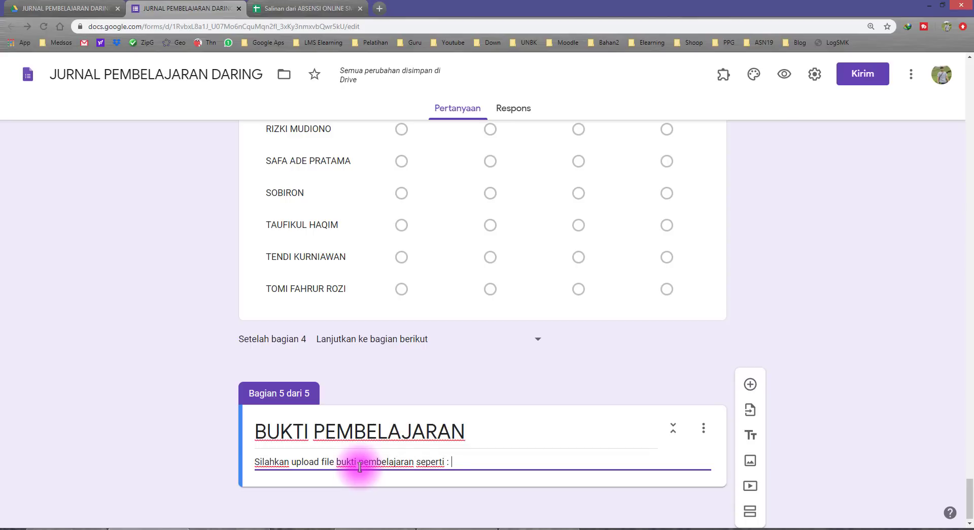
{"action": "type", "text": ": daftar hadir, peker"}
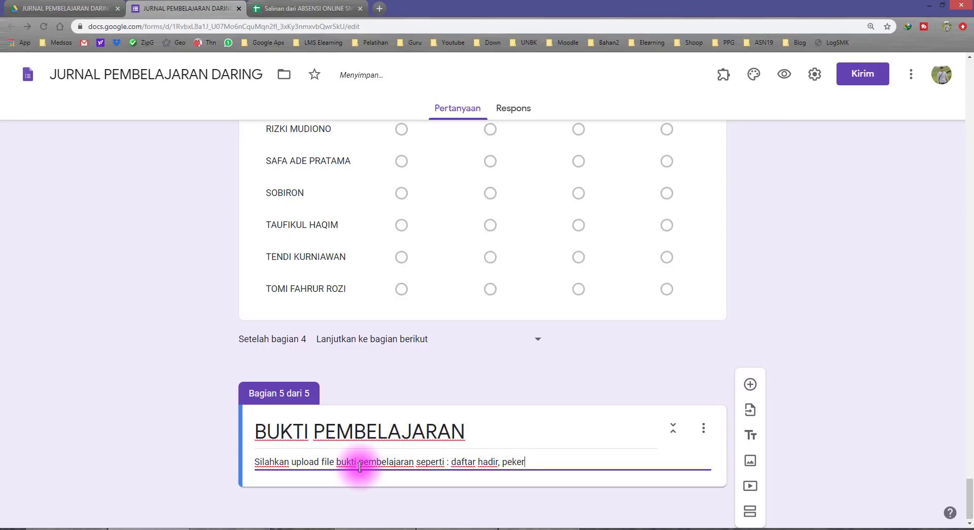
{"action": "type", "text": "jaan siswa"}
{"action": "left_click", "coordinate": [867, 482]}
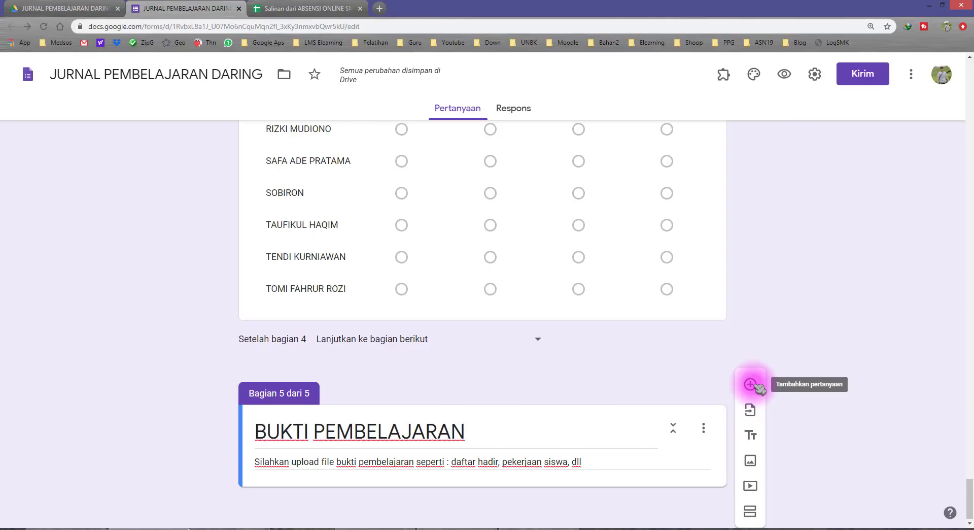
- Add a question titled "Upload Bukti Pembelajaran" to the BUKTI PEMBELAJARAN section
{"action": "left_click", "coordinate": [751, 384]}
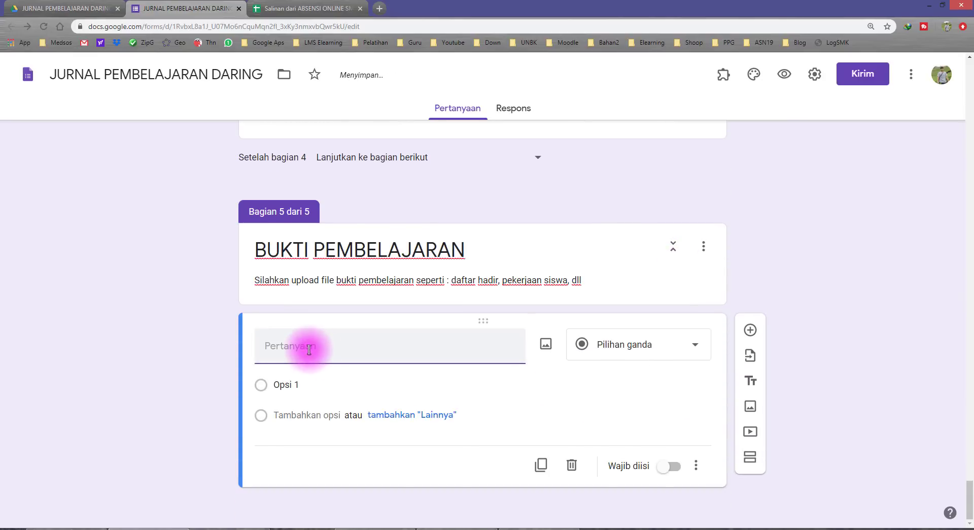
{"action": "type", "text": "Bukti"}
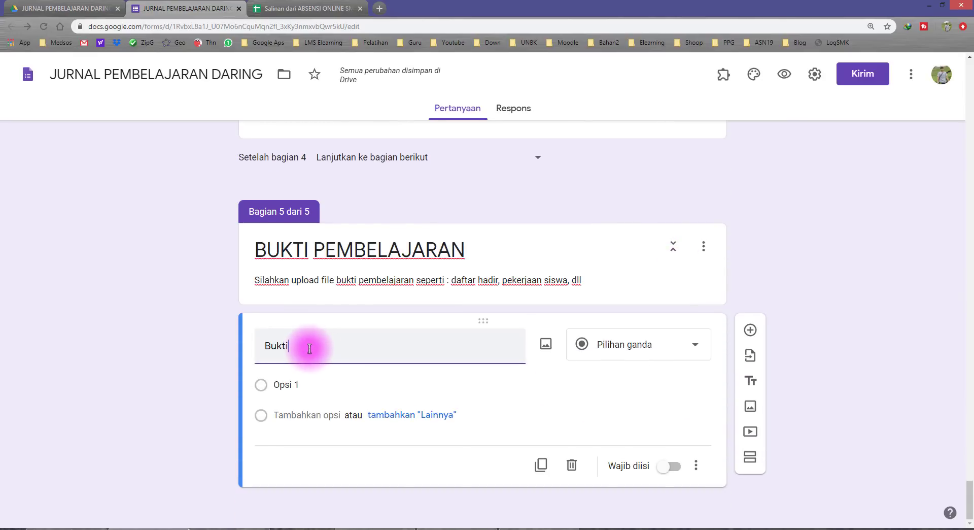
{"action": "type", "text": " Pembelajaran"}
{"action": "left_click", "coordinate": [261, 343]}
{"action": "type", "text": "Upload"}
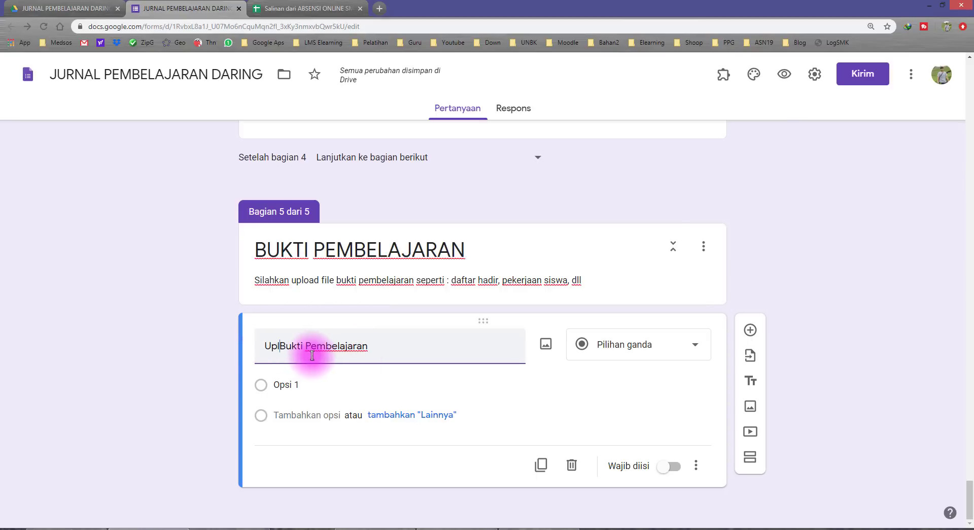
{"action": "left_click", "coordinate": [403, 353]}
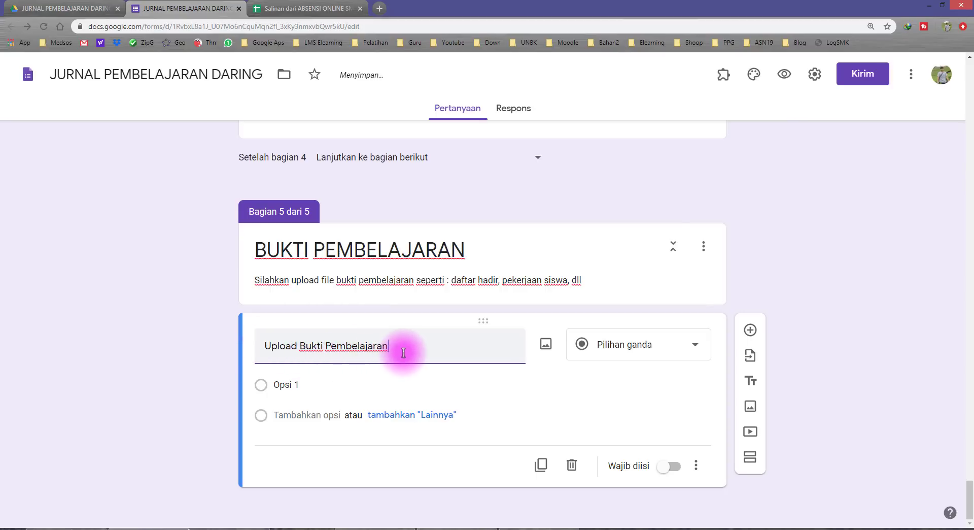
- Change the "Upload Bukti Pembelajaran" question to the Upload file type and allow respondents to upload files to Drive
{"action": "left_click", "coordinate": [631, 350]}
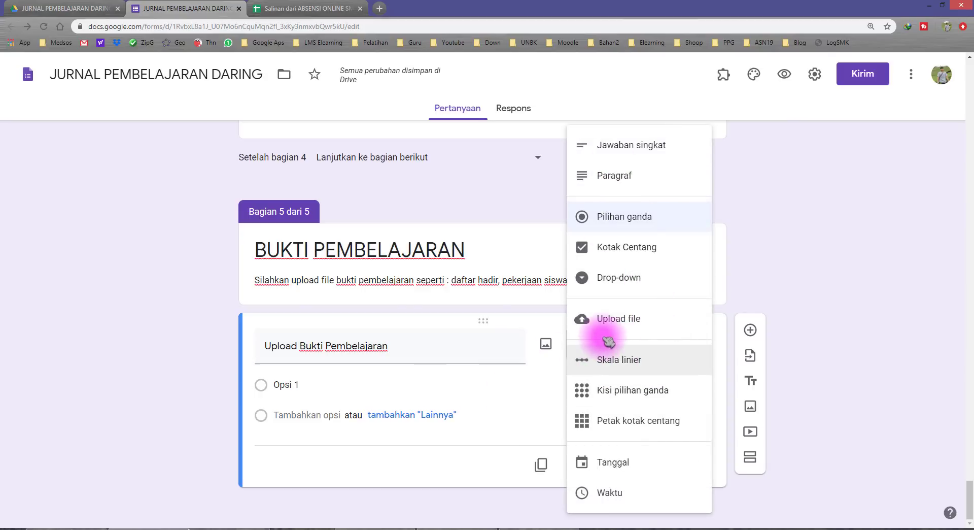
{"action": "left_click", "coordinate": [618, 321]}
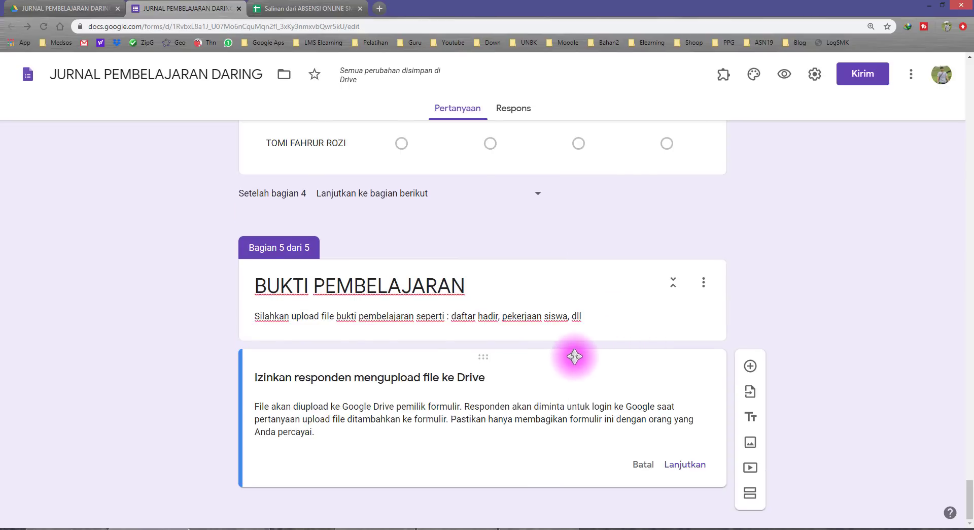
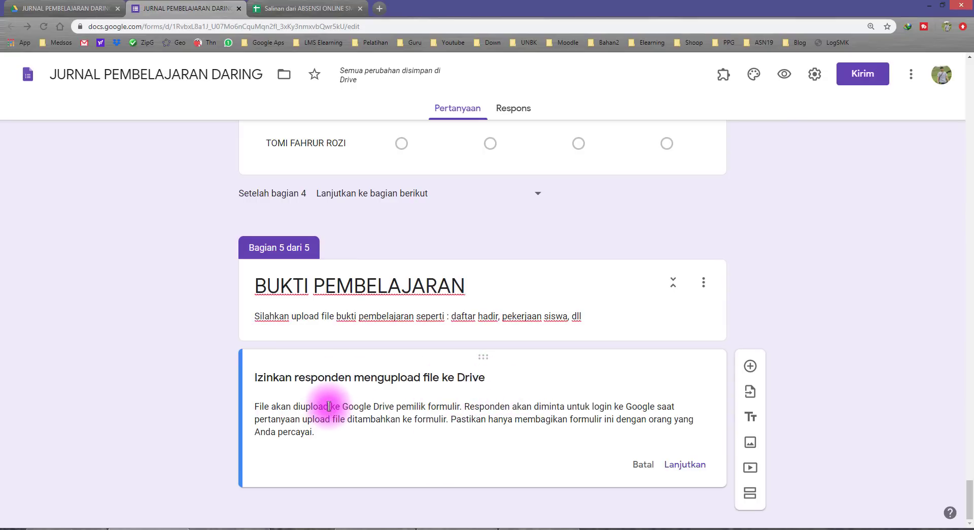
{"action": "left_click", "coordinate": [680, 464]}
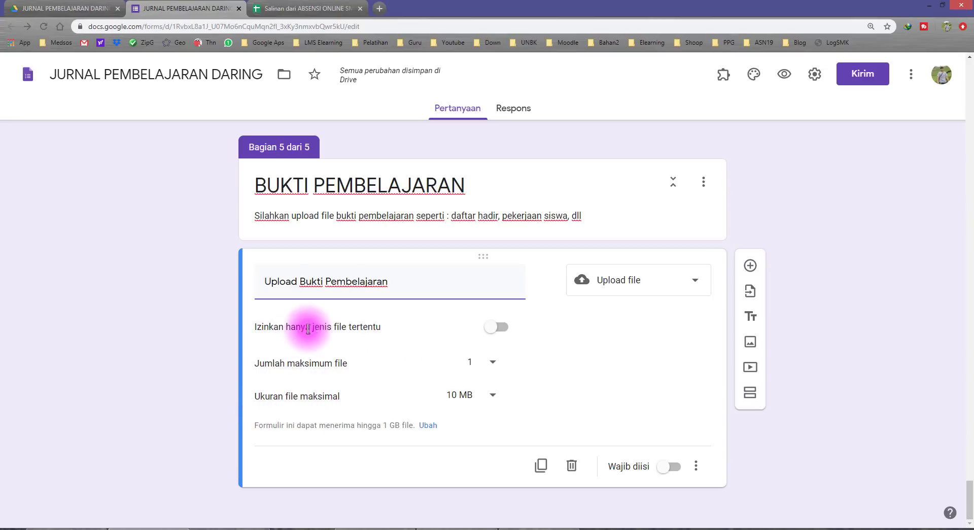
- Turn on the restriction to specific file types to view the available types, and switch it off again
{"action": "left_click_drag", "start_coordinate": [301, 329], "coordinate": [374, 329]}
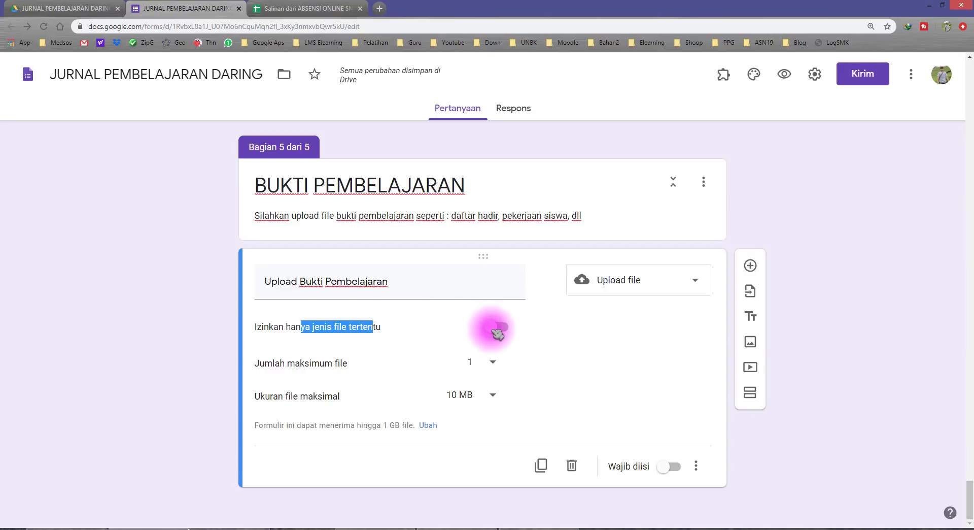
{"action": "left_click", "coordinate": [498, 329]}
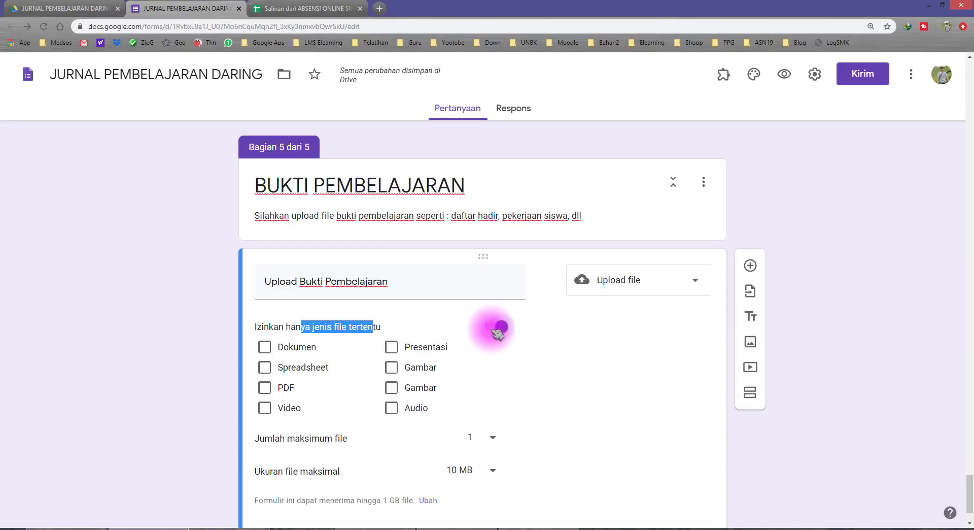
{"action": "left_click", "coordinate": [368, 328]}
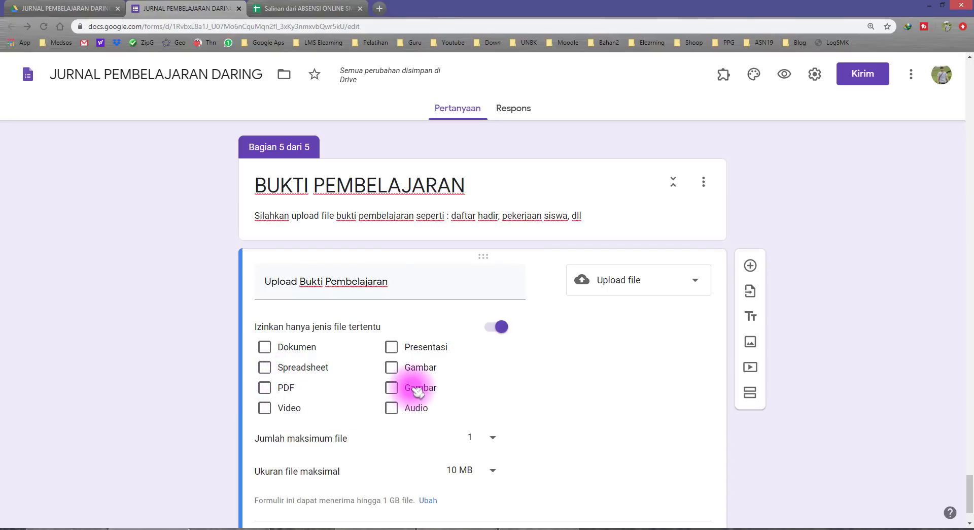
{"action": "triple_click", "coordinate": [398, 284]}
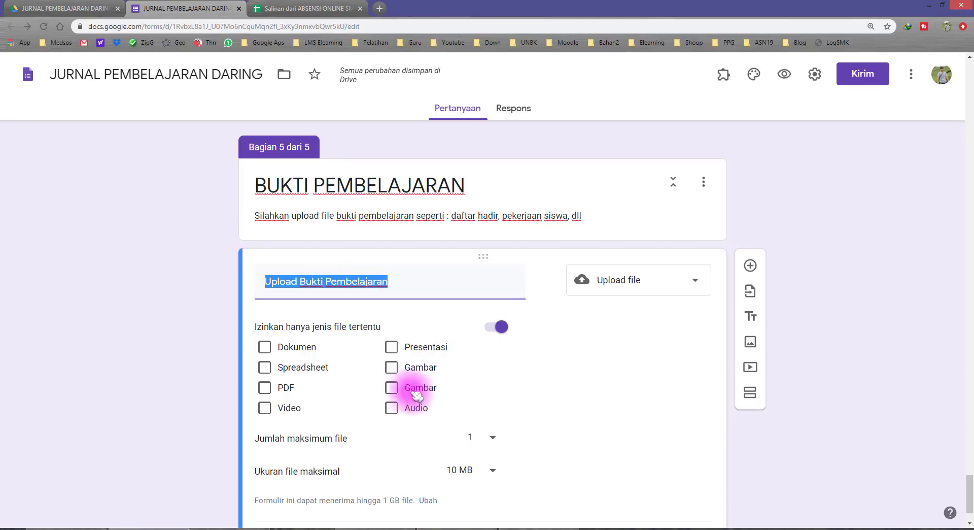
{"action": "left_click", "coordinate": [403, 283]}
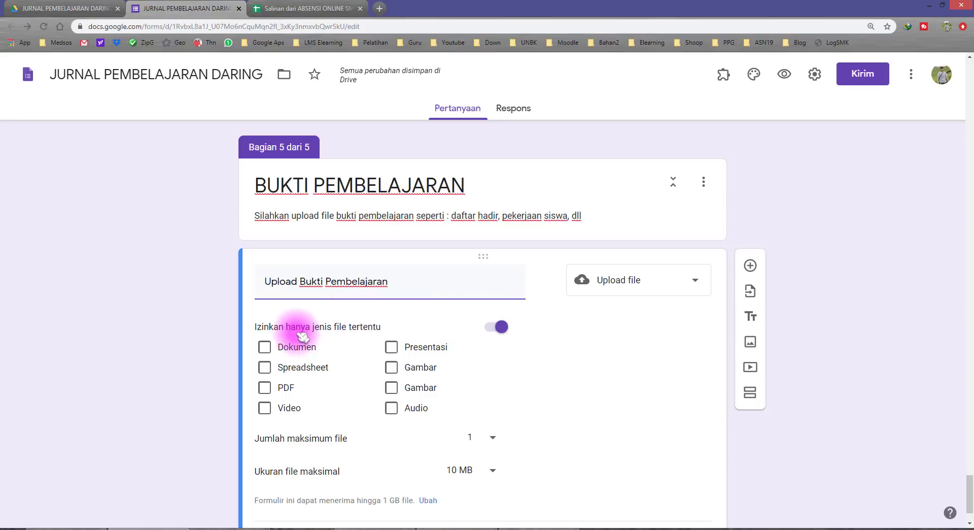
{"action": "left_click", "coordinate": [500, 327]}
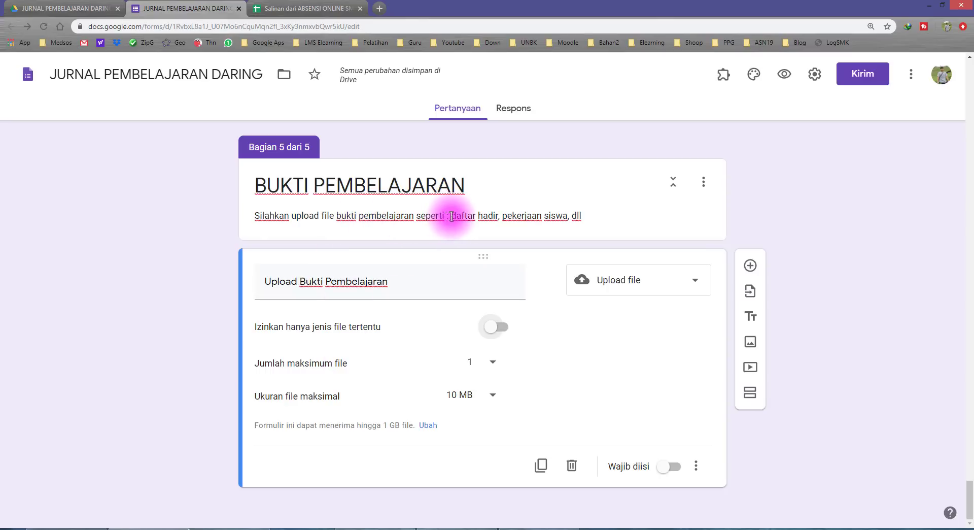
- Set the maximum number of files for the "Upload Bukti Pembelajaran" question to 5
{"action": "triple_click", "coordinate": [509, 217]}
{"action": "left_click_drag", "start_coordinate": [515, 377], "coordinate": [560, 381]}
{"action": "left_click", "coordinate": [389, 431]}
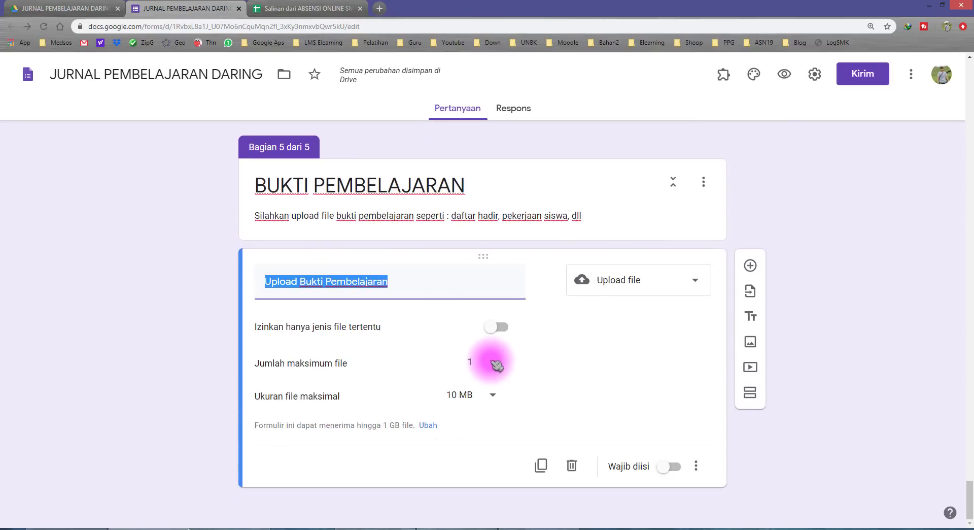
{"action": "left_click", "coordinate": [491, 364]}
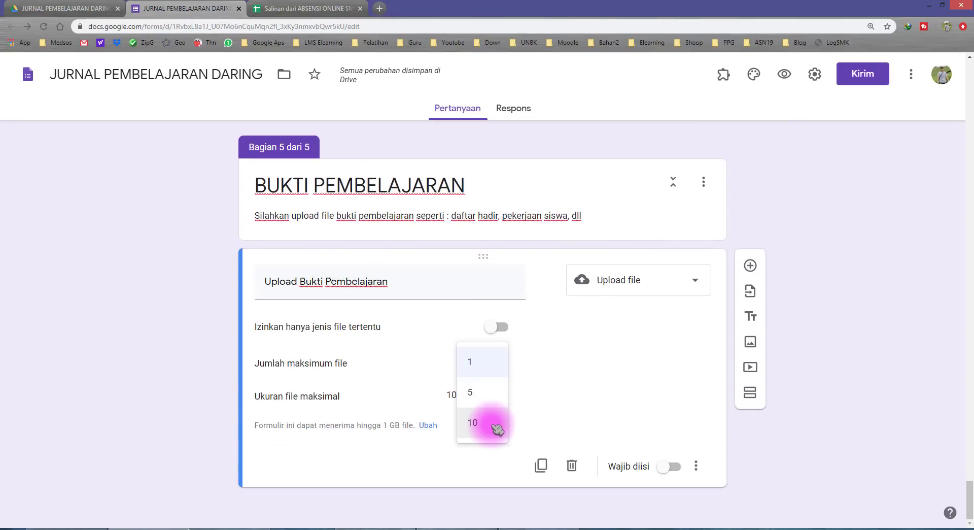
{"action": "left_click", "coordinate": [496, 400]}
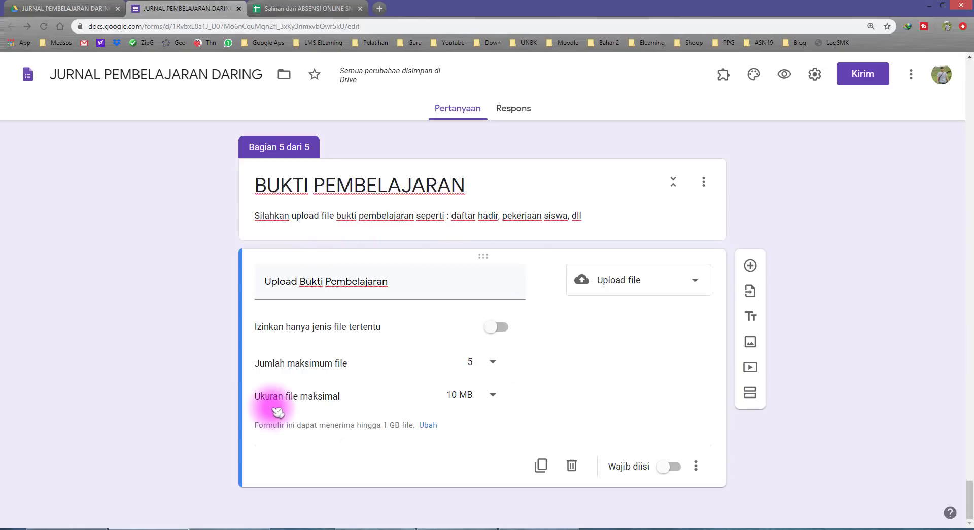
- View the available maximum file sizes, keep 10 MB and make the "Upload Bukti Pembelajaran" question required
{"action": "left_click_drag", "start_coordinate": [265, 396], "coordinate": [325, 397]}
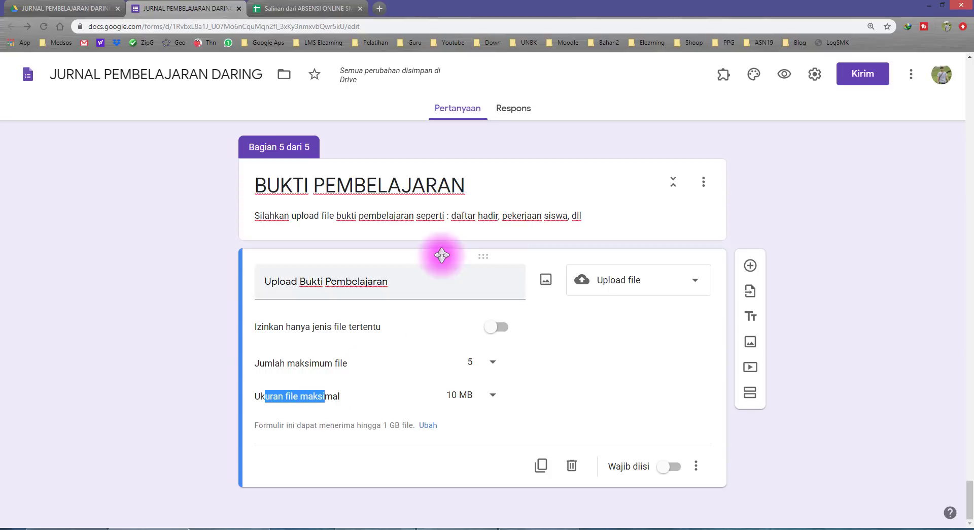
{"action": "left_click", "coordinate": [483, 397]}
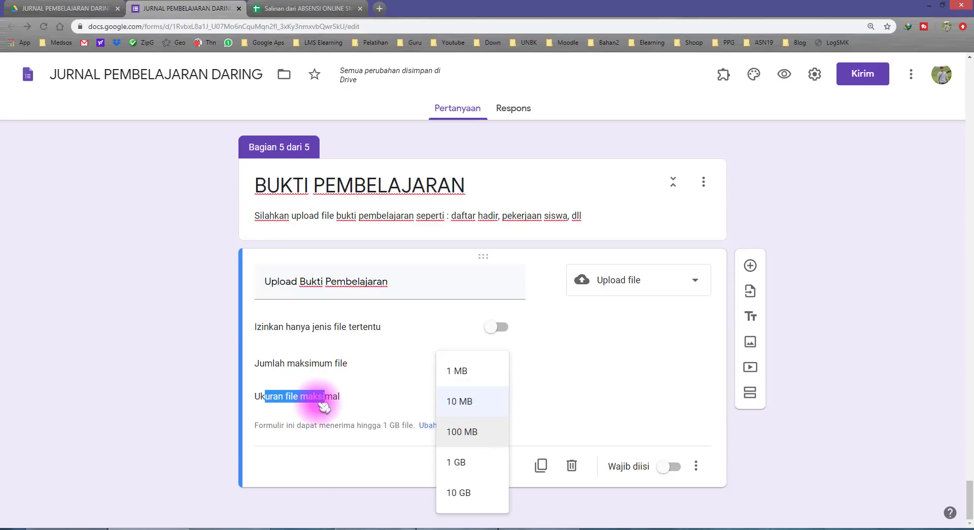
{"action": "left_click", "coordinate": [287, 397]}
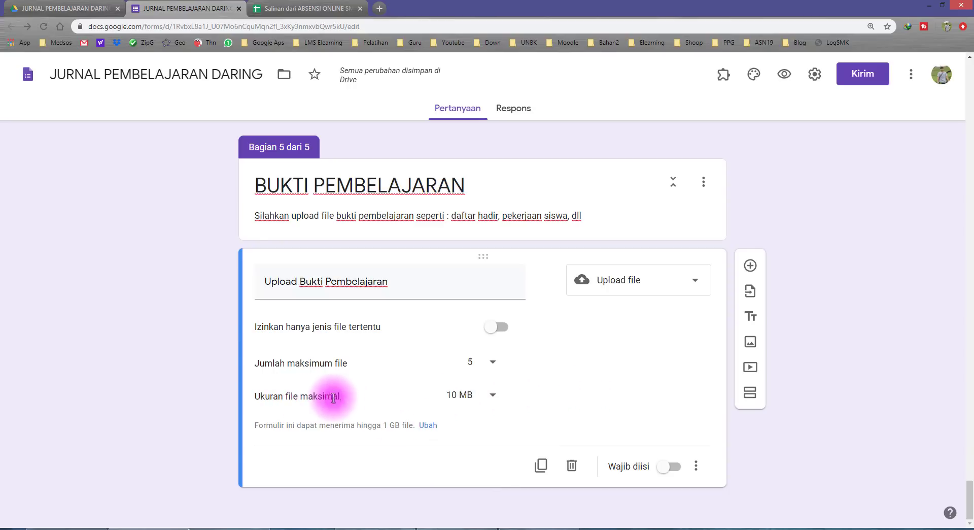
{"action": "left_click_drag", "start_coordinate": [278, 397], "coordinate": [333, 397]}
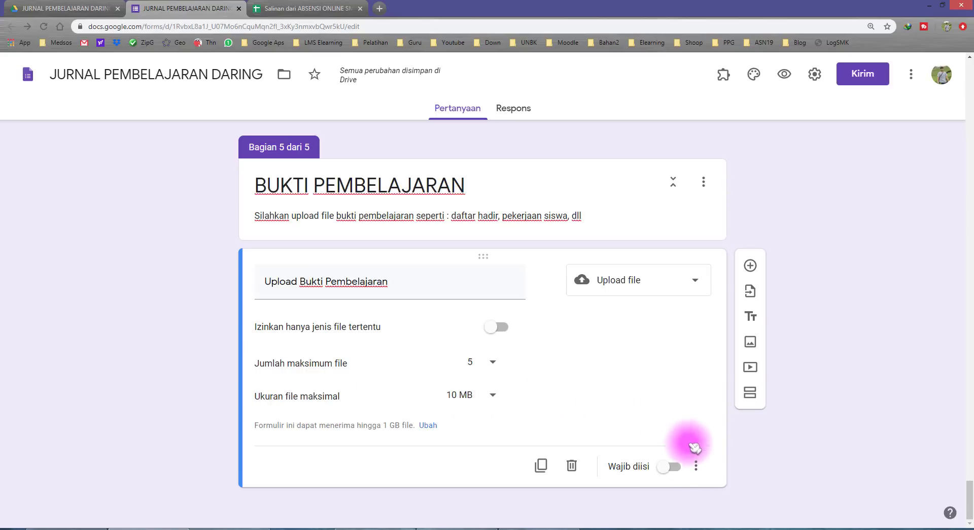
{"action": "left_click", "coordinate": [669, 467]}
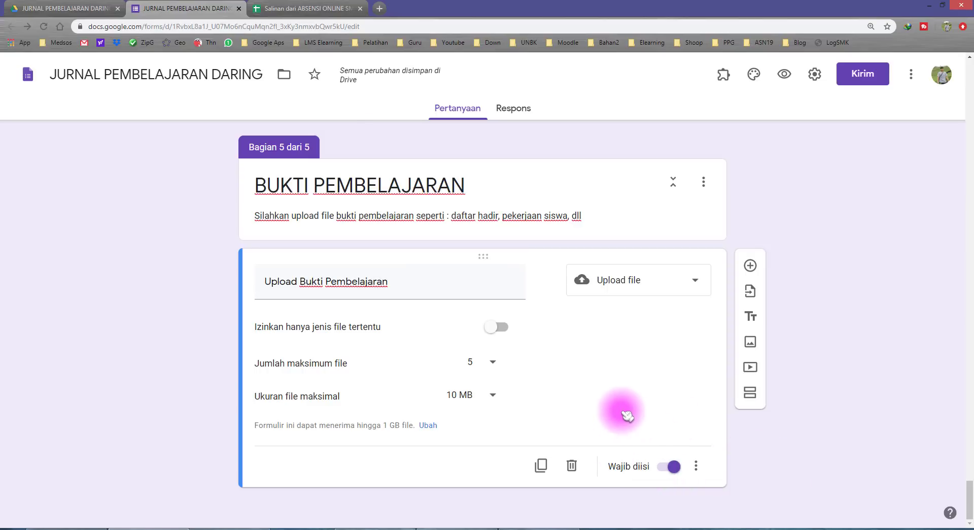
- Return to the first section of the form and open a preview of it
{"action": "scroll", "coordinate": [729, 406], "scroll_direction": "up", "scroll_amount": 10}
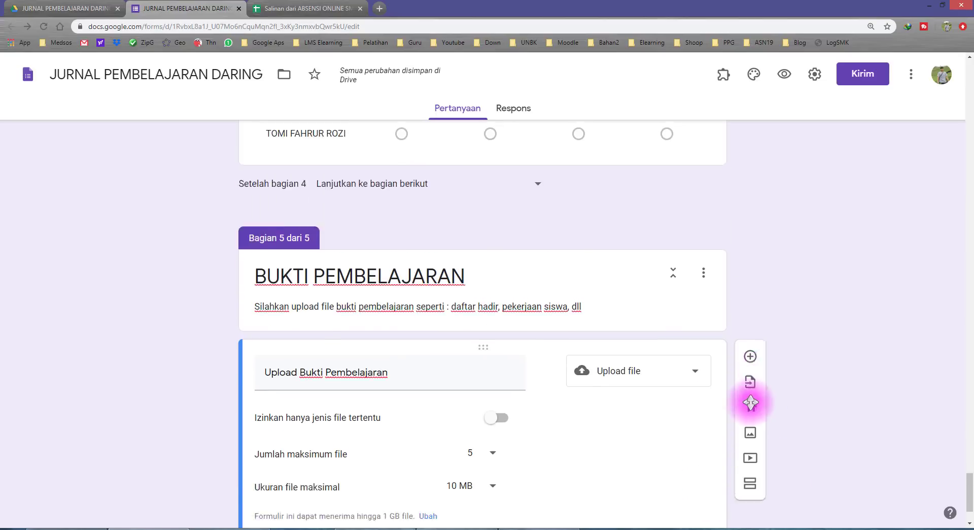
{"action": "scroll", "coordinate": [806, 375], "scroll_direction": "up", "scroll_amount": 20}
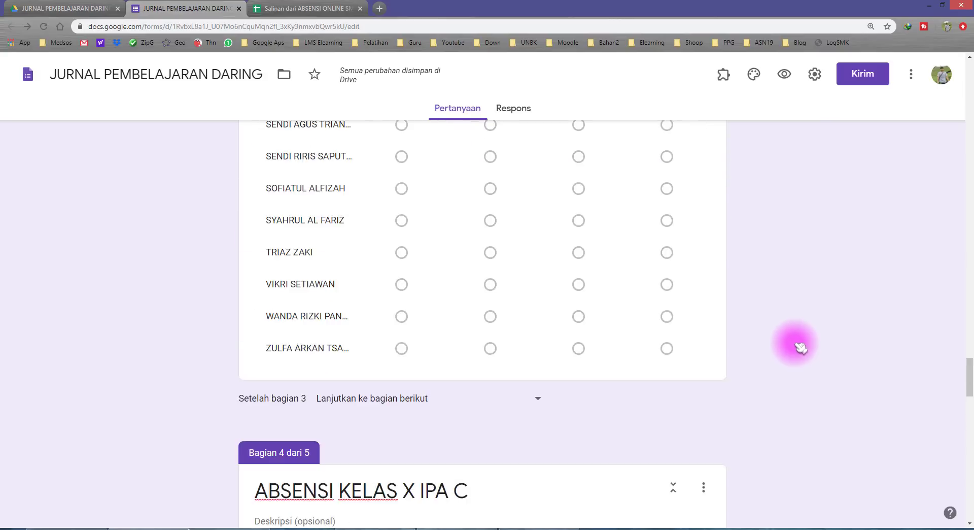
{"action": "scroll", "coordinate": [789, 322], "scroll_direction": "up", "scroll_amount": 20}
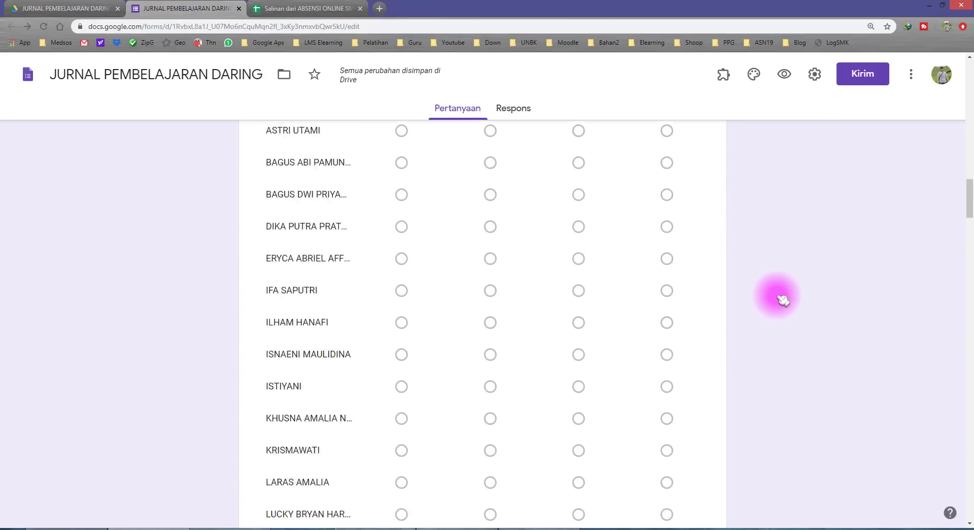
{"action": "scroll", "coordinate": [787, 263], "scroll_direction": "up", "scroll_amount": 10}
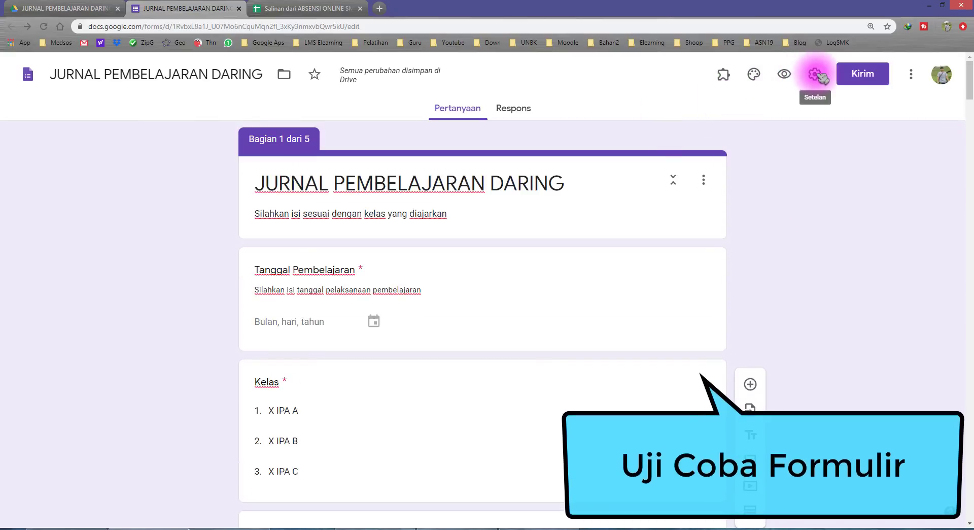
{"action": "left_click", "coordinate": [786, 75]}
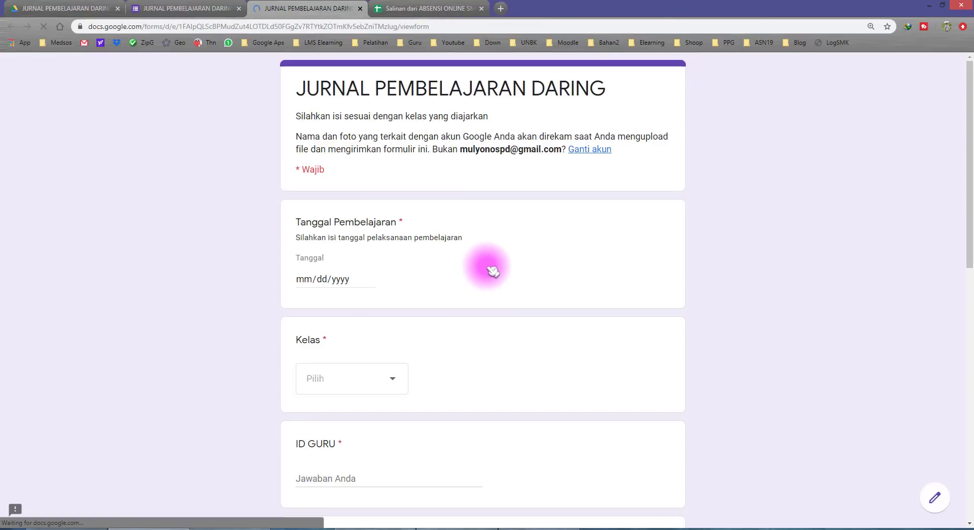
- In the preview, set Tanggal Pembelajaran to 07/25/2020 and choose X IPA B as the Kelas
{"action": "left_click", "coordinate": [369, 279]}
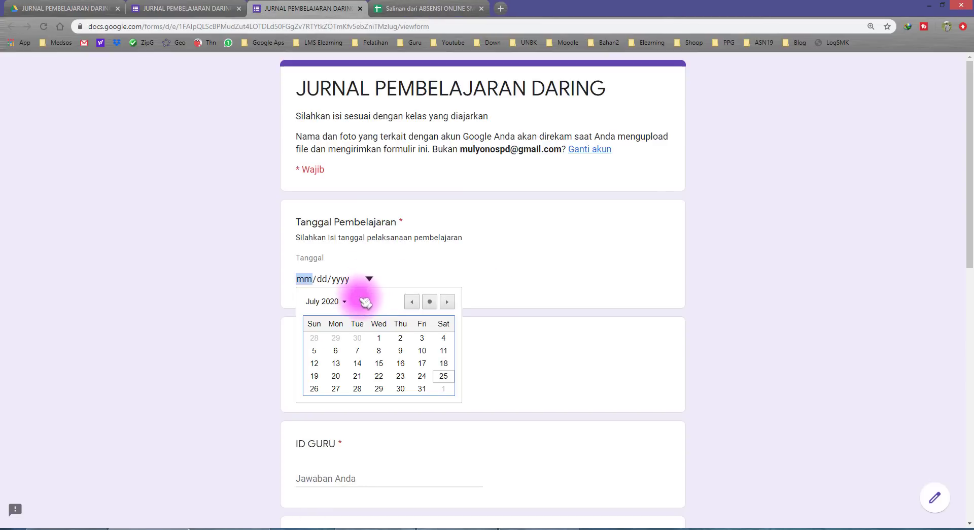
{"action": "left_click", "coordinate": [444, 377]}
{"action": "scroll", "coordinate": [330, 360], "scroll_direction": "down", "scroll_amount": 3}
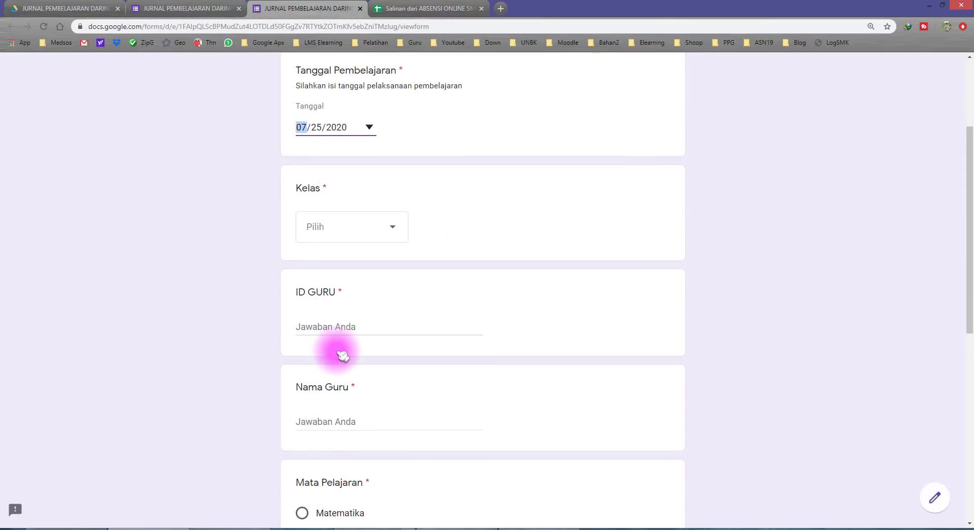
{"action": "left_click", "coordinate": [339, 227]}
{"action": "left_click", "coordinate": [342, 295]}
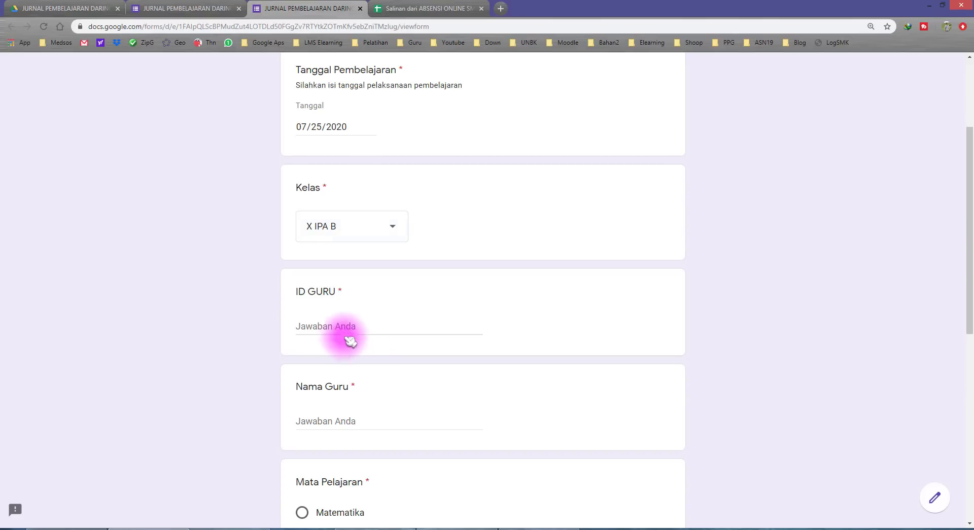
- Fill in the teacher's ID and name with sample text and choose Matematika as the Mata Pelajaran
{"action": "type", "text": "dggdfg"}
{"action": "scroll", "coordinate": [386, 380], "scroll_direction": "down", "scroll_amount": 3}
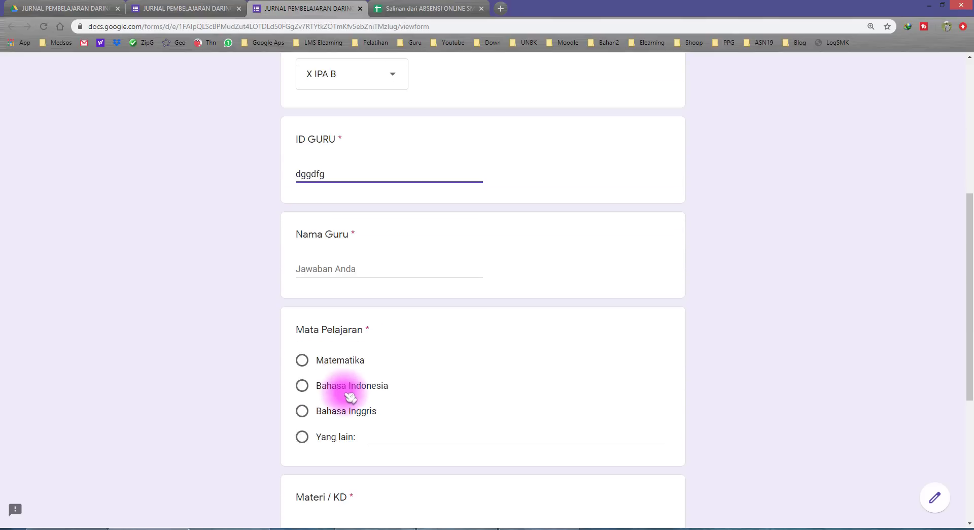
{"action": "left_click", "coordinate": [327, 269]}
{"action": "type", "text": "dfgdf"}
{"action": "left_click", "coordinate": [328, 360]}
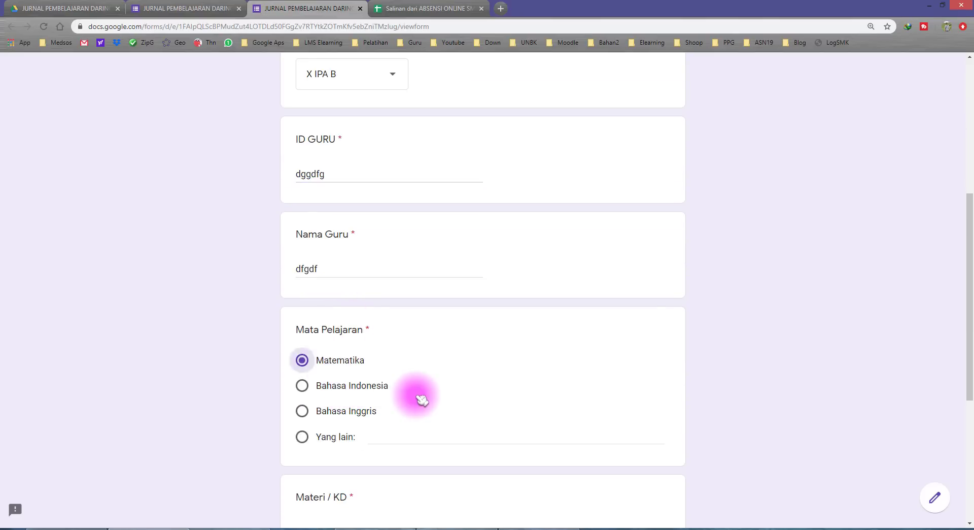
- Answer Materi / KD with "ghj" and Uraian Pembelajaran with "bnmbvm"
{"action": "scroll", "coordinate": [385, 386], "scroll_direction": "down", "scroll_amount": 4}
{"action": "left_click", "coordinate": [332, 329]}
{"action": "type", "text": "ghj"}
{"action": "left_click", "coordinate": [337, 435]}
{"action": "type", "text": "bnmbvm"}
- Review the test answers with X IPA B kept as the Kelas, and continue to the next section to check which attendance list opens
{"action": "scroll", "coordinate": [312, 294], "scroll_direction": "up", "scroll_amount": 10}
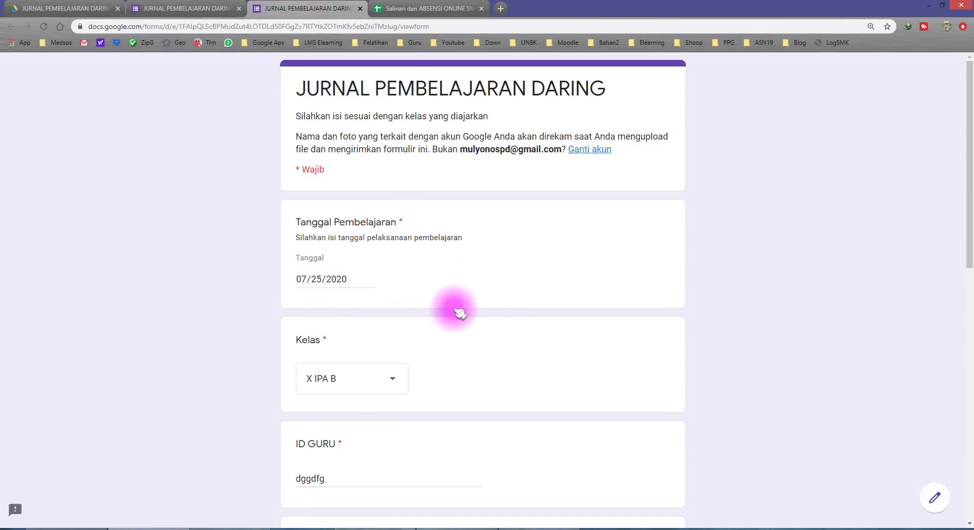
{"action": "scroll", "coordinate": [419, 334], "scroll_direction": "down", "scroll_amount": 3}
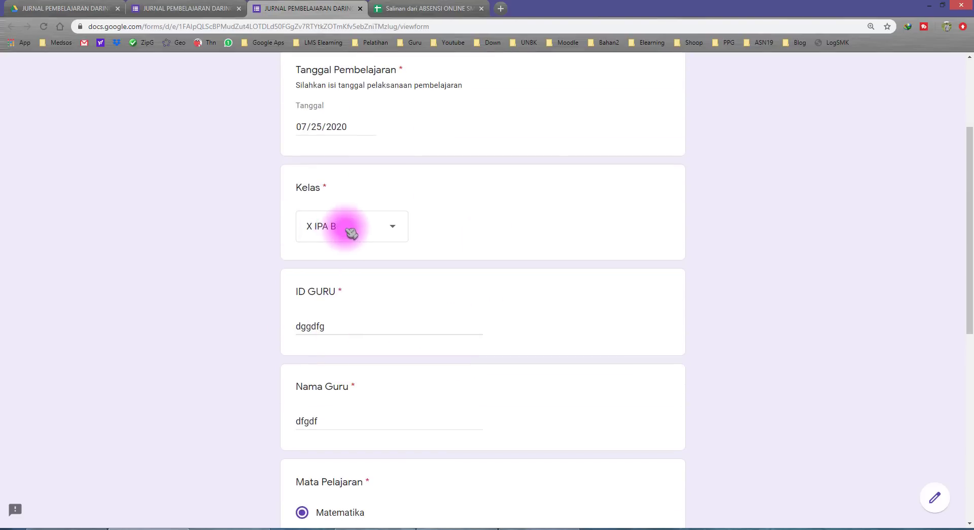
{"action": "left_click", "coordinate": [323, 233]}
{"action": "left_click", "coordinate": [341, 224]}
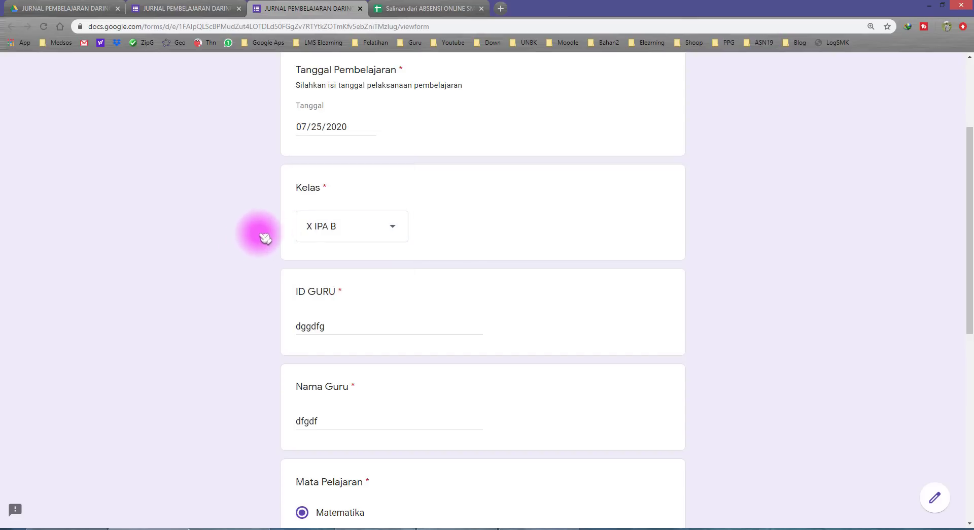
{"action": "scroll", "coordinate": [374, 355], "scroll_direction": "down", "scroll_amount": 3}
{"action": "scroll", "coordinate": [439, 285], "scroll_direction": "down", "scroll_amount": 4}
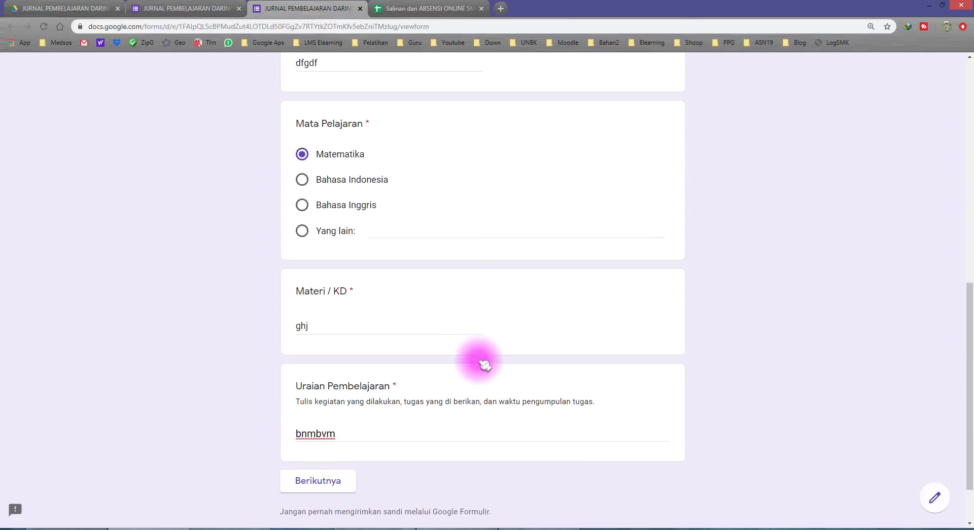
{"action": "scroll", "coordinate": [485, 364], "scroll_direction": "down", "scroll_amount": 2}
{"action": "left_click", "coordinate": [318, 414]}
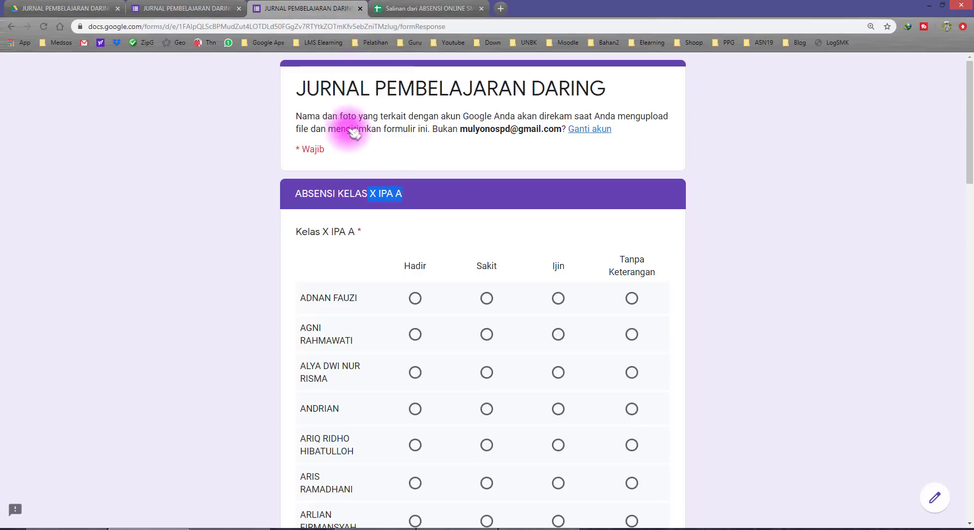
- Close the preview, discarding the test answers, and open the Kelas question for editing to check its three class options
{"action": "left_click", "coordinate": [361, 9]}
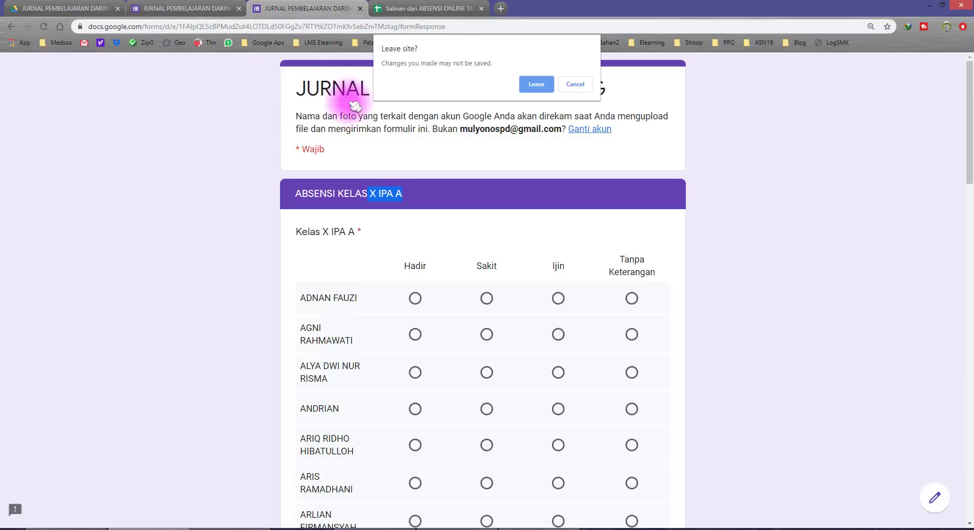
{"action": "left_click", "coordinate": [537, 84]}
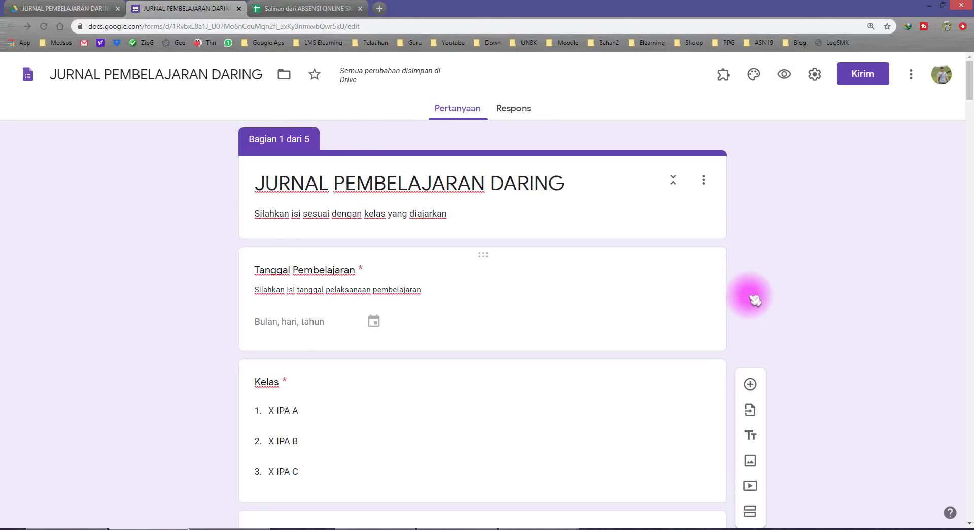
{"action": "scroll", "coordinate": [817, 305], "scroll_direction": "down", "scroll_amount": 3}
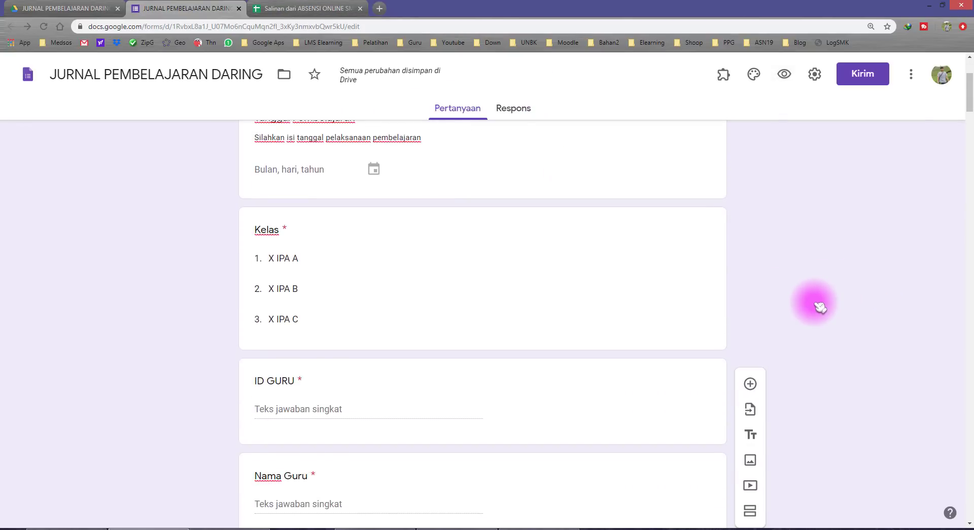
{"action": "scroll", "coordinate": [818, 304], "scroll_direction": "up", "scroll_amount": 2}
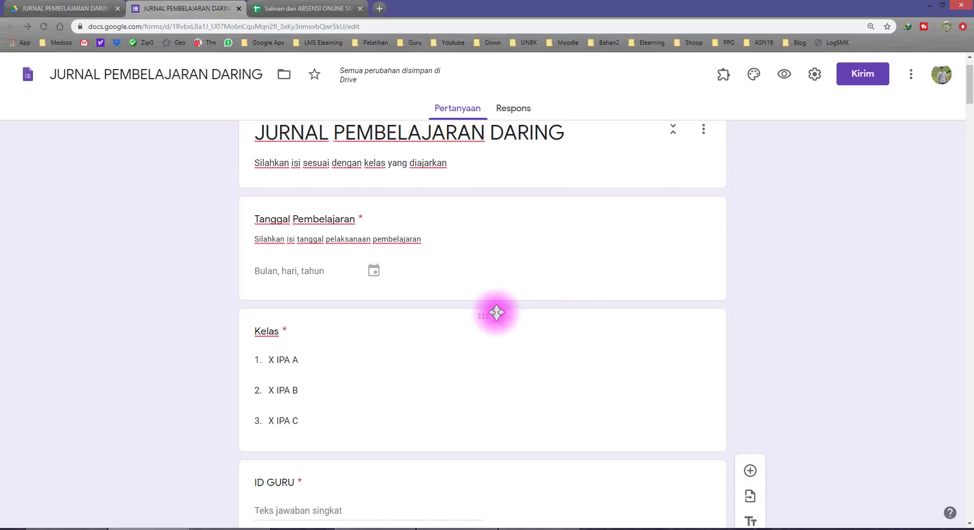
{"action": "left_click", "coordinate": [283, 333]}
{"action": "scroll", "coordinate": [306, 341], "scroll_direction": "down", "scroll_amount": 3}
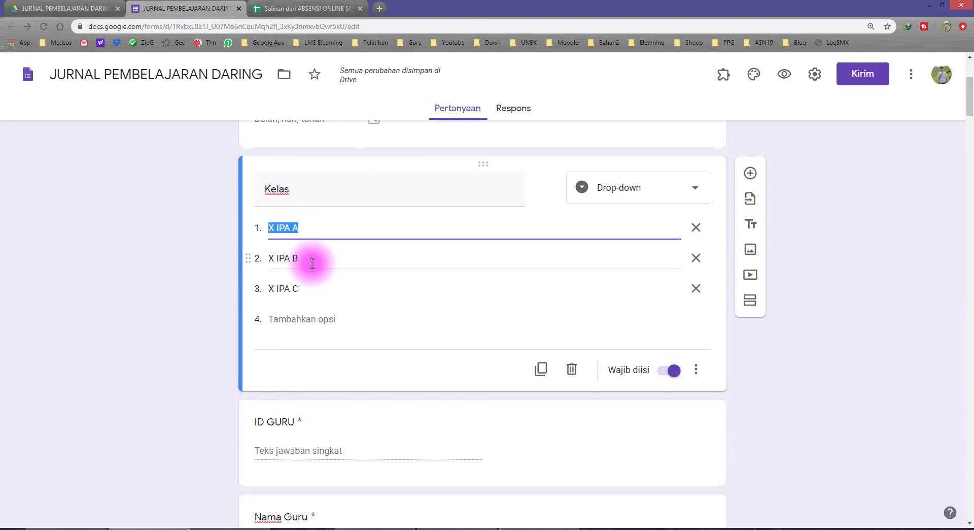
{"action": "left_click", "coordinate": [311, 259]}
{"action": "left_click", "coordinate": [314, 288]}
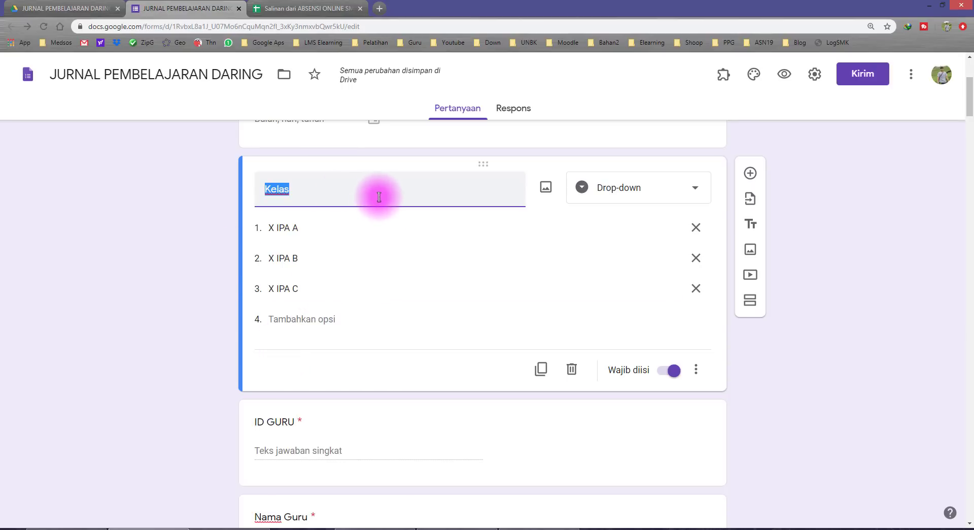
- View the additional settings available for the Kelas question and leave them unchanged
{"action": "scroll", "coordinate": [725, 322], "scroll_direction": "up", "scroll_amount": 1}
{"action": "scroll", "coordinate": [736, 363], "scroll_direction": "down", "scroll_amount": 1}
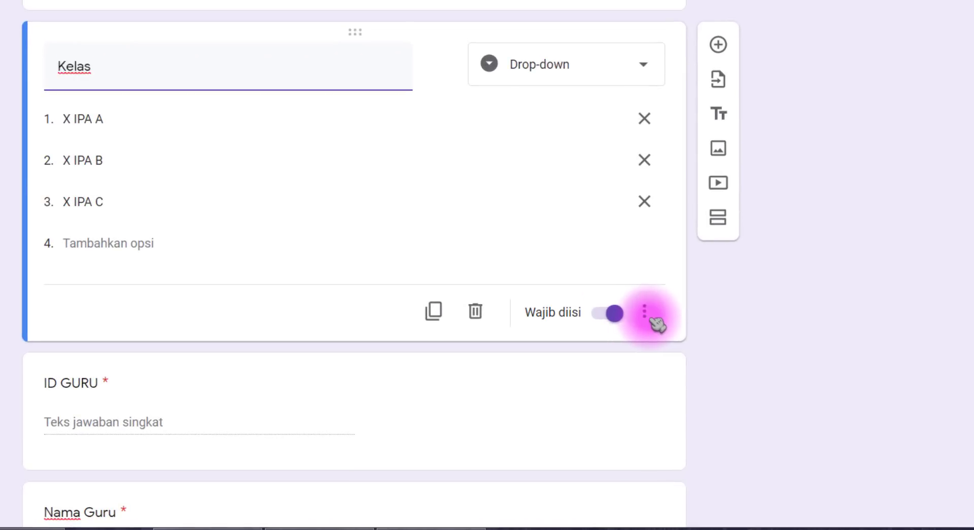
{"action": "left_click", "coordinate": [646, 312]}
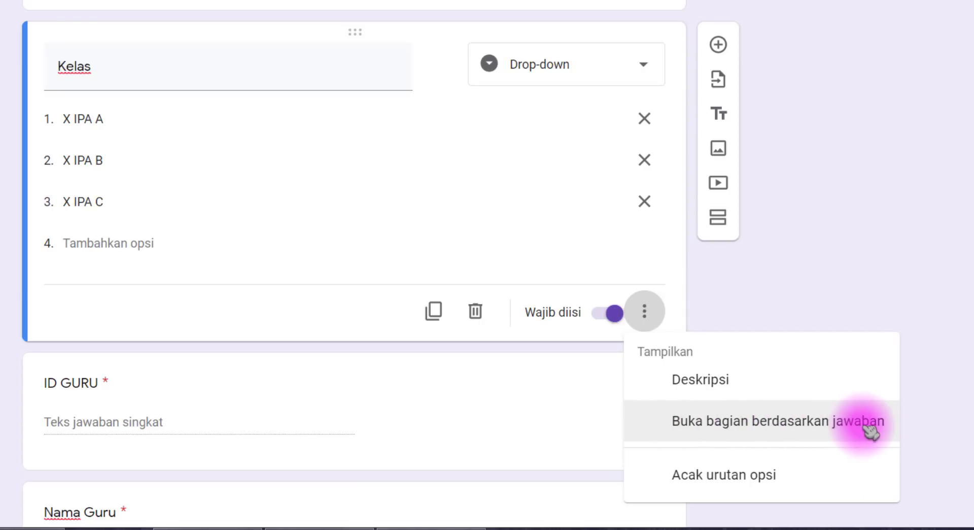
{"action": "left_click", "coordinate": [585, 80]}
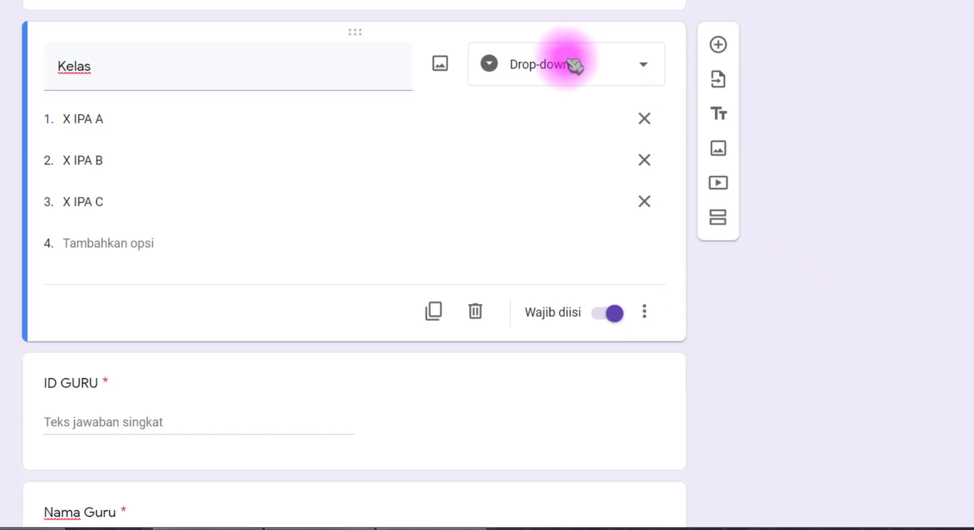
- Compare the additional settings available for the Kelas question as Pilihan ganda and as Drop-down
{"action": "left_click", "coordinate": [573, 64]}
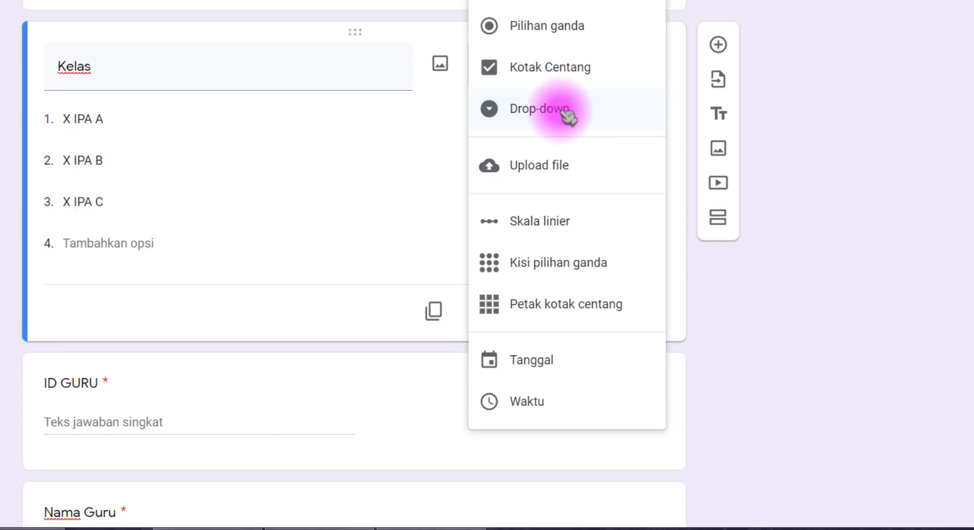
{"action": "left_click", "coordinate": [562, 25]}
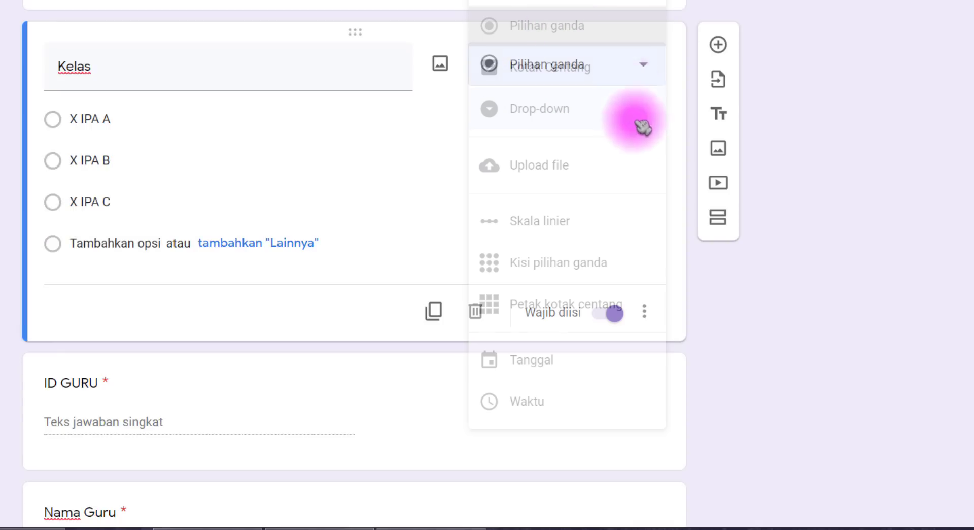
{"action": "left_click", "coordinate": [644, 310]}
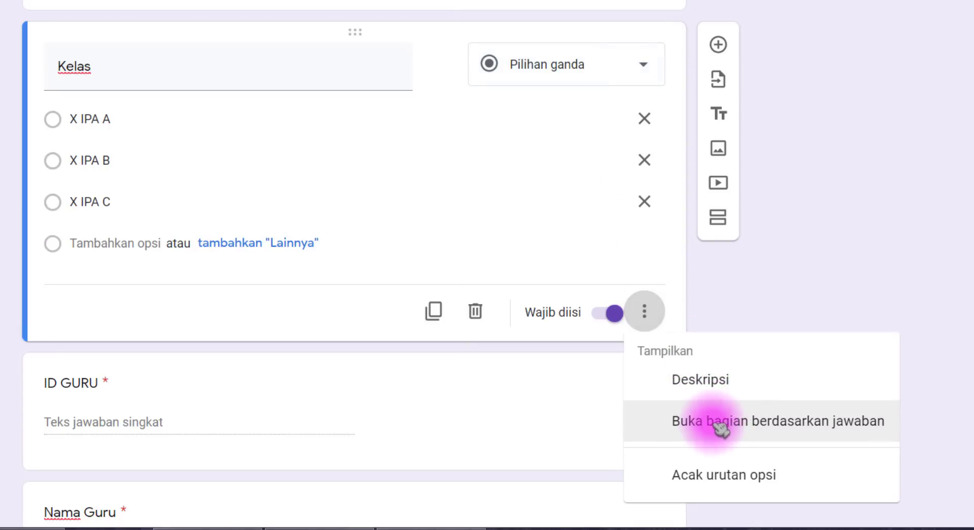
{"action": "left_click", "coordinate": [596, 91]}
{"action": "left_click", "coordinate": [548, 68]}
{"action": "left_click", "coordinate": [576, 158]}
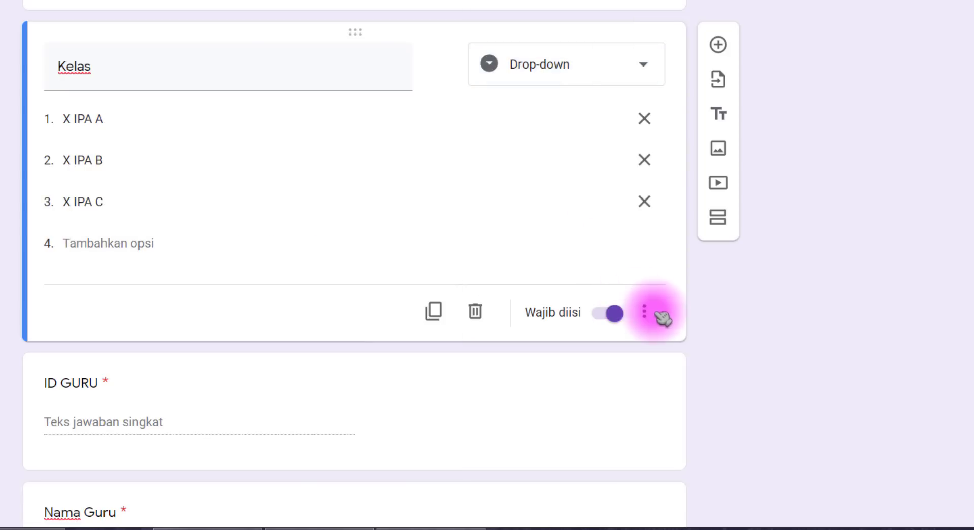
{"action": "left_click", "coordinate": [659, 314]}
{"action": "left_click", "coordinate": [613, 72]}
- Check the additional settings of the Kelas question as Kotak Centang, and restore its type to Drop-down
{"action": "left_click", "coordinate": [614, 74]}
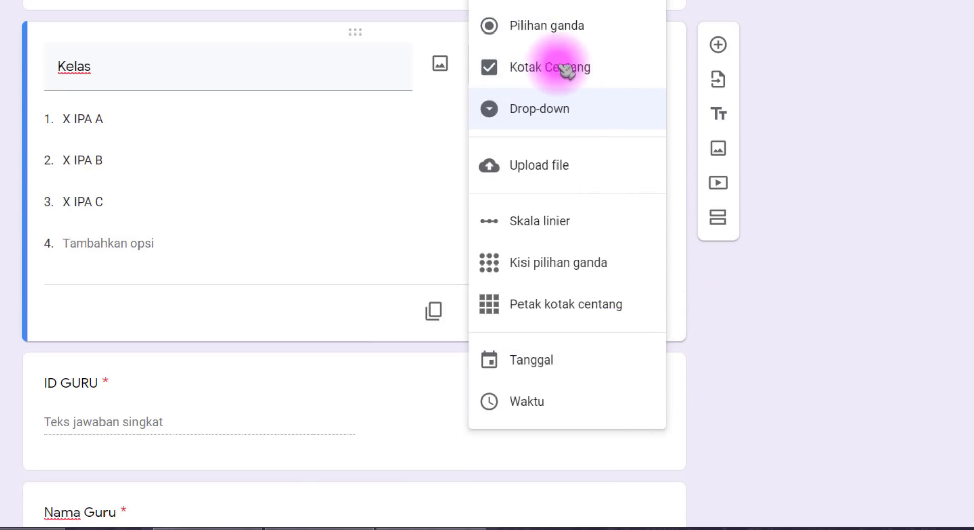
{"action": "left_click", "coordinate": [546, 70]}
{"action": "left_click", "coordinate": [644, 324]}
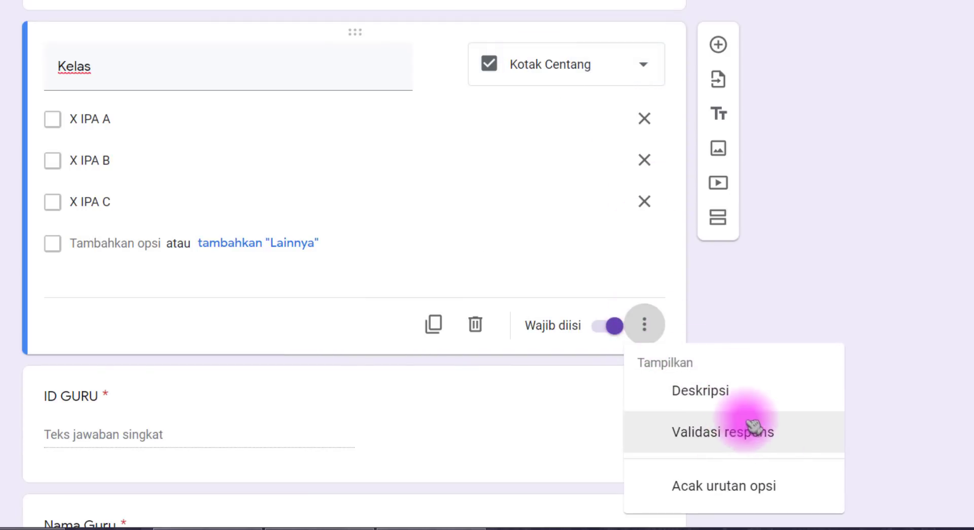
{"action": "left_click", "coordinate": [623, 77]}
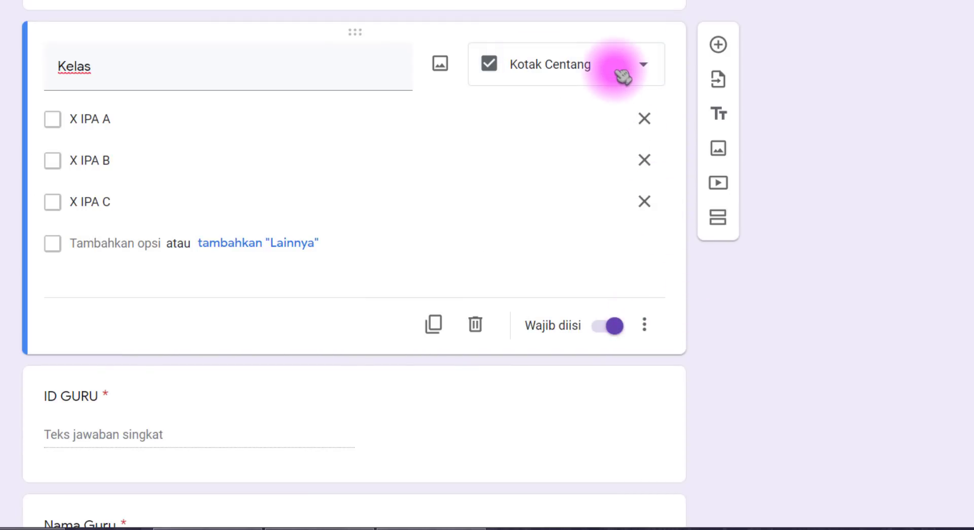
{"action": "left_click", "coordinate": [623, 71]}
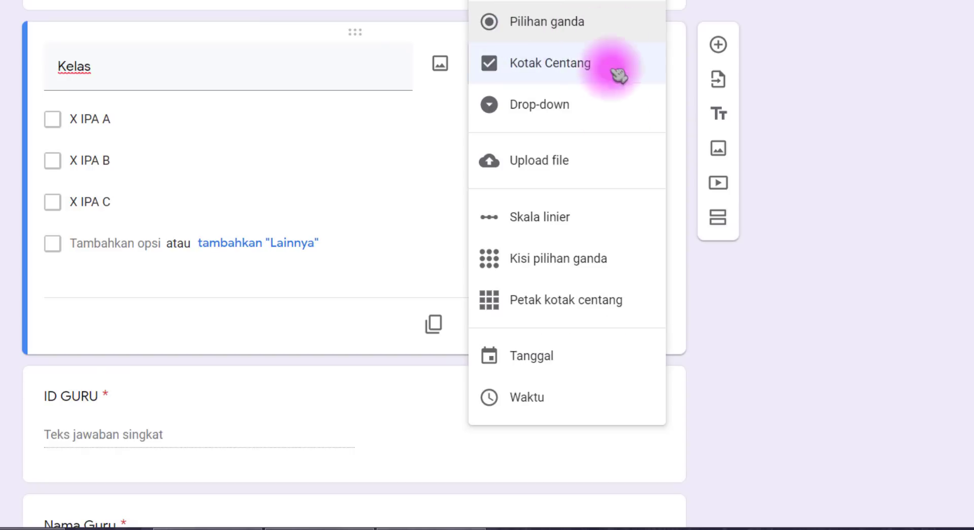
{"action": "left_click", "coordinate": [531, 111]}
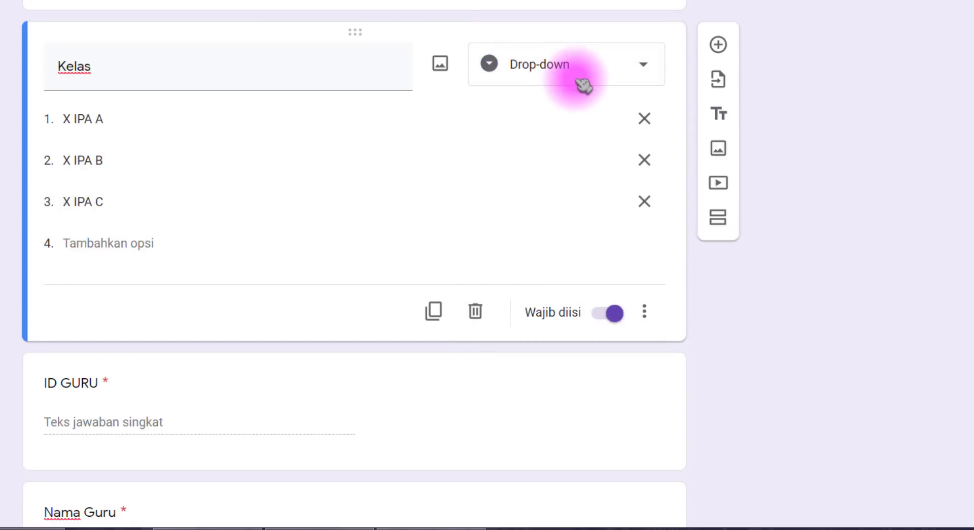
- Enable Buka bagian berdasarkan jawaban for the Kelas question and make X IPA A open section 2 (ABSENSI KELAS X IPA A)
{"action": "left_click", "coordinate": [646, 311]}
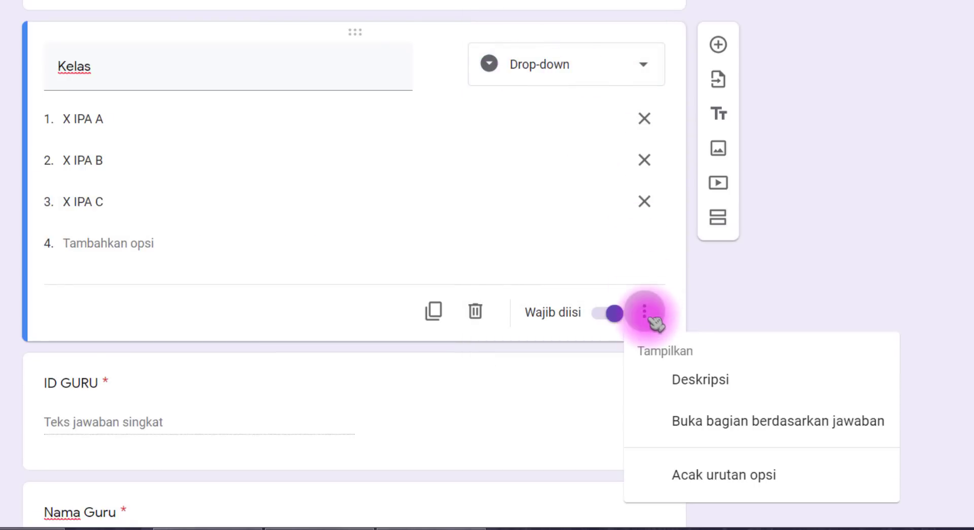
{"action": "left_click", "coordinate": [805, 437]}
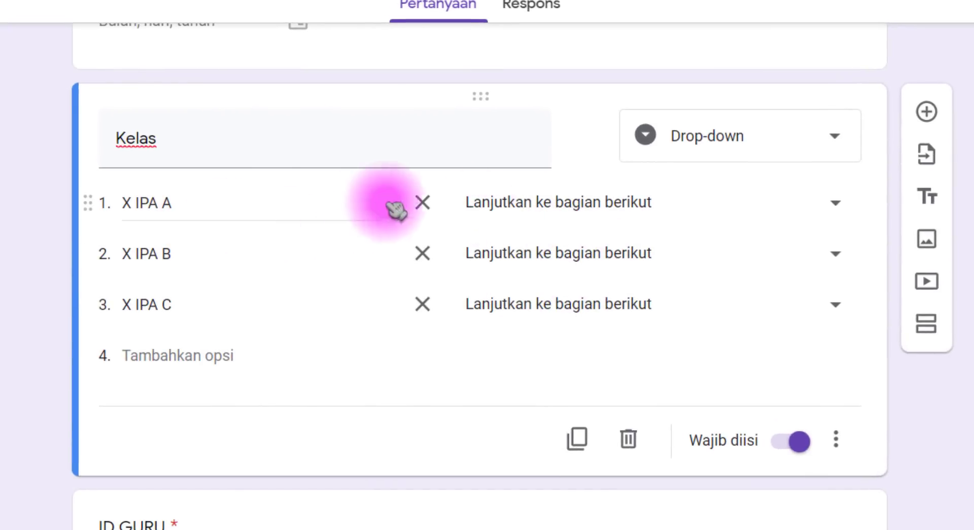
{"action": "left_click", "coordinate": [202, 204]}
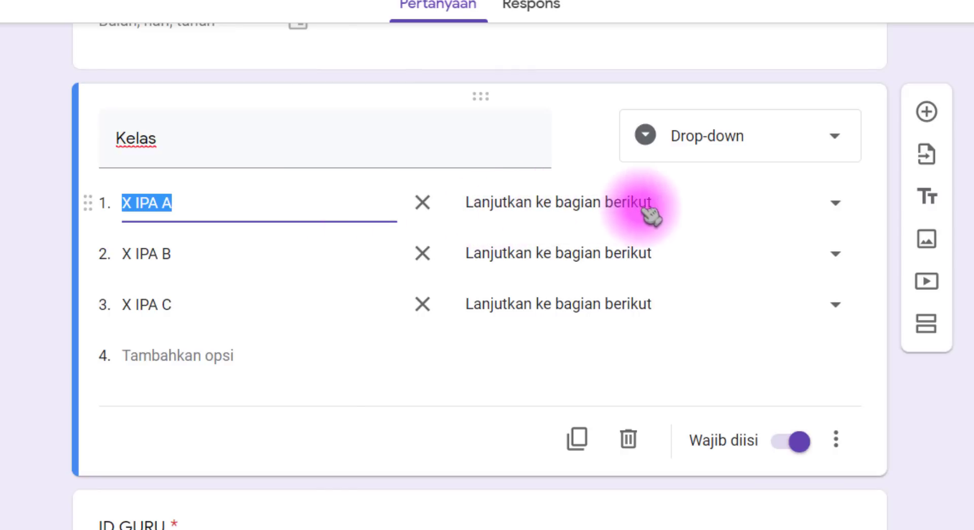
{"action": "scroll", "coordinate": [487, 482], "scroll_direction": "down", "scroll_amount": 20}
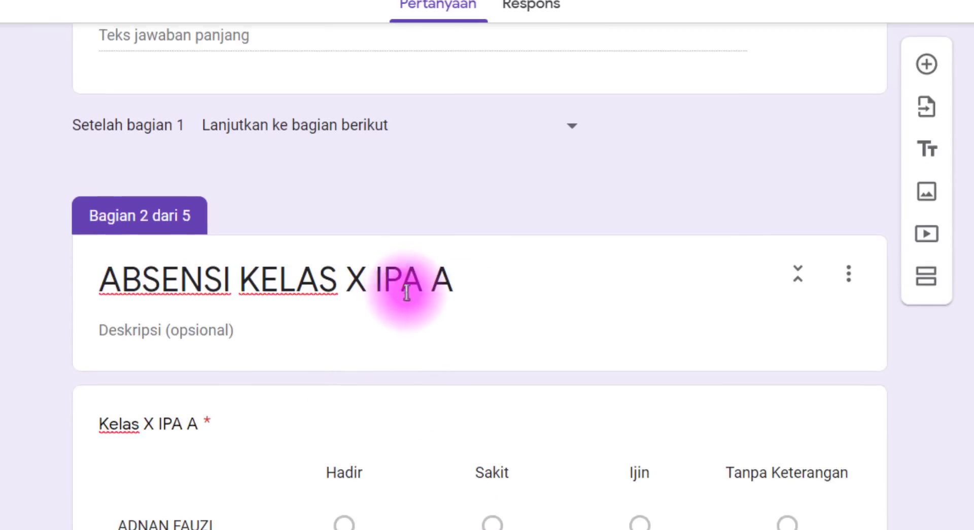
{"action": "scroll", "coordinate": [403, 288], "scroll_direction": "up", "scroll_amount": 20}
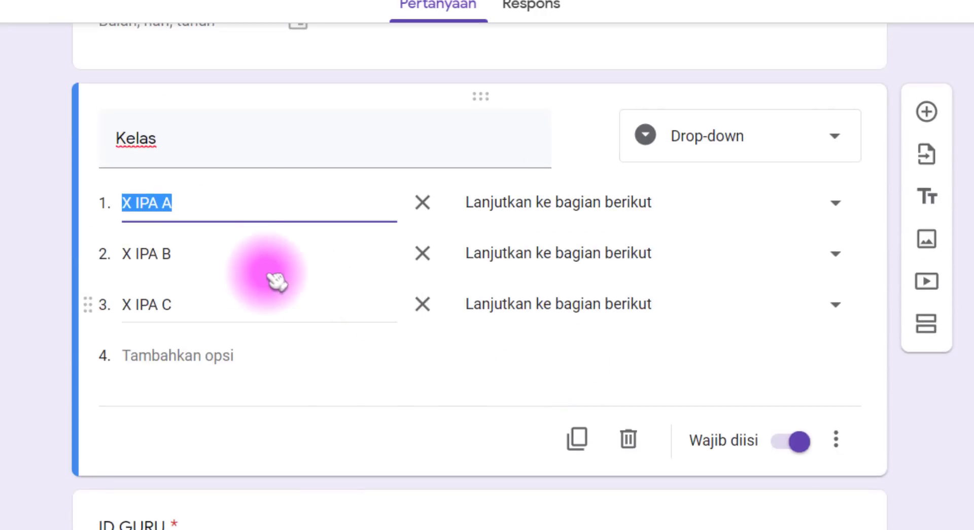
{"action": "left_click", "coordinate": [170, 205]}
{"action": "left_click_drag", "start_coordinate": [178, 207], "coordinate": [117, 201]}
{"action": "left_click", "coordinate": [203, 212]}
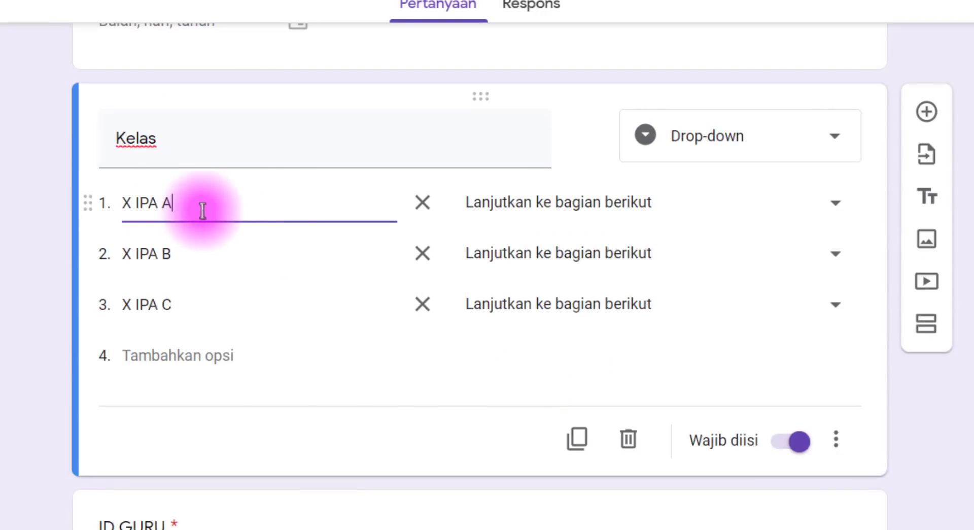
{"action": "left_click", "coordinate": [522, 208]}
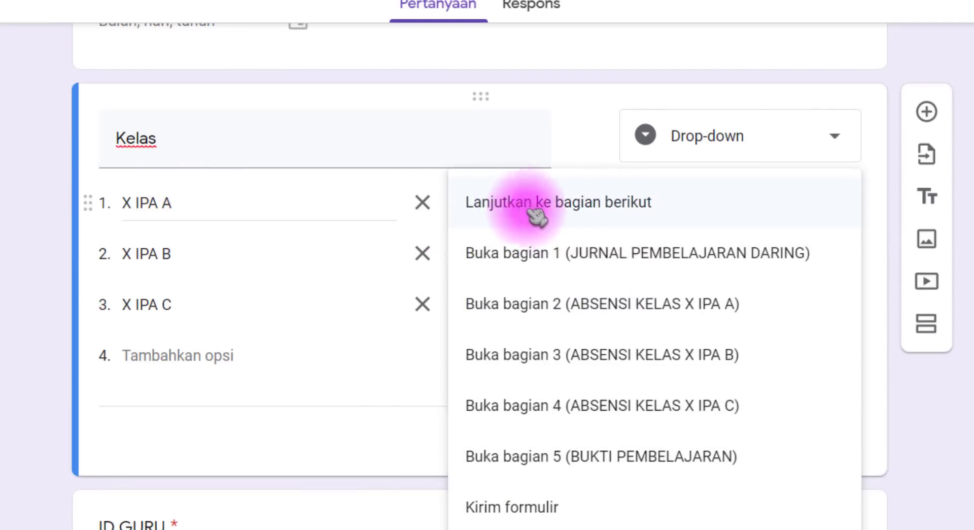
{"action": "left_click", "coordinate": [718, 314]}
- Make the Kelas option X IPA B open section 3 (ABSENSI KELAS X IPA B)
{"action": "triple_click", "coordinate": [195, 254]}
{"action": "left_click", "coordinate": [212, 258]}
{"action": "left_click_drag", "start_coordinate": [212, 257], "coordinate": [117, 254]}
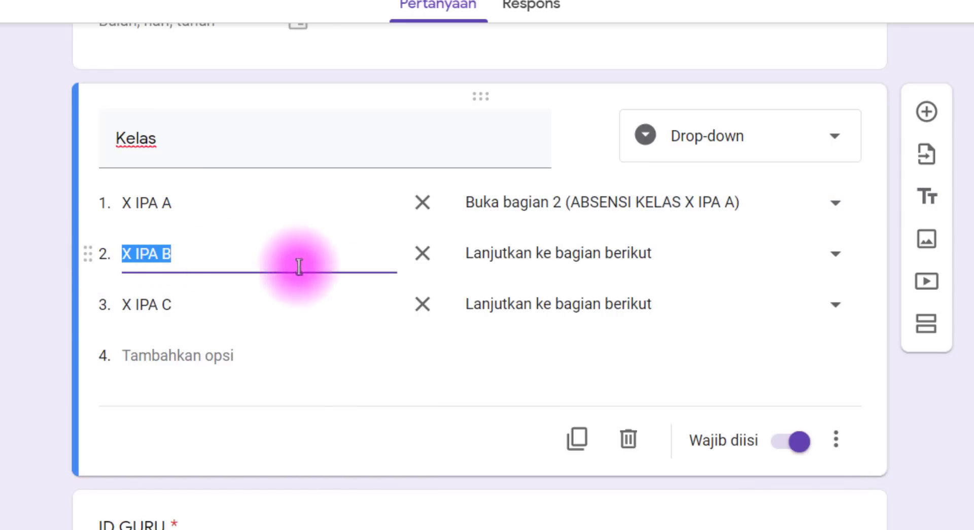
{"action": "left_click", "coordinate": [533, 256]}
{"action": "left_click", "coordinate": [698, 406]}
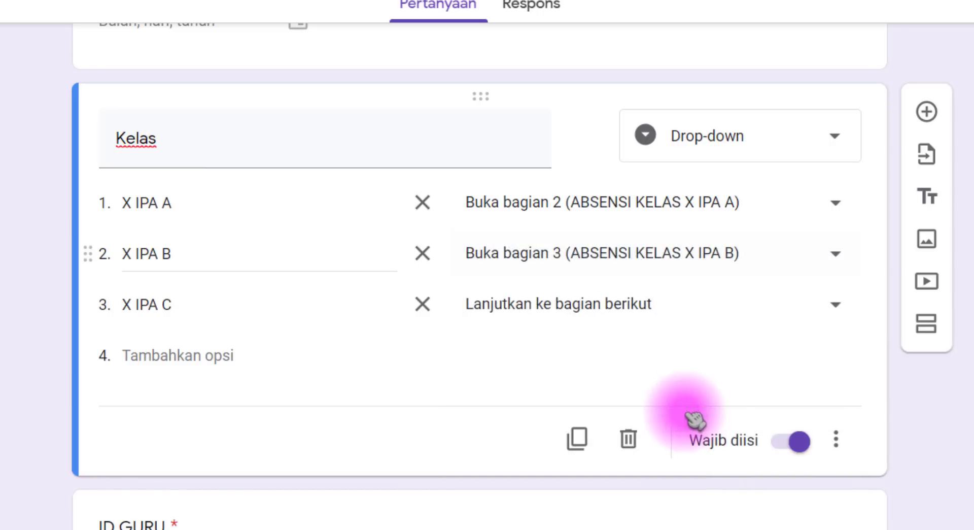
- Make the Kelas option X IPA C open section 4 (ABSENSI KELAS X IPA C)
{"action": "triple_click", "coordinate": [191, 304]}
{"action": "left_click", "coordinate": [224, 305]}
{"action": "left_click_drag", "start_coordinate": [224, 304], "coordinate": [113, 304]}
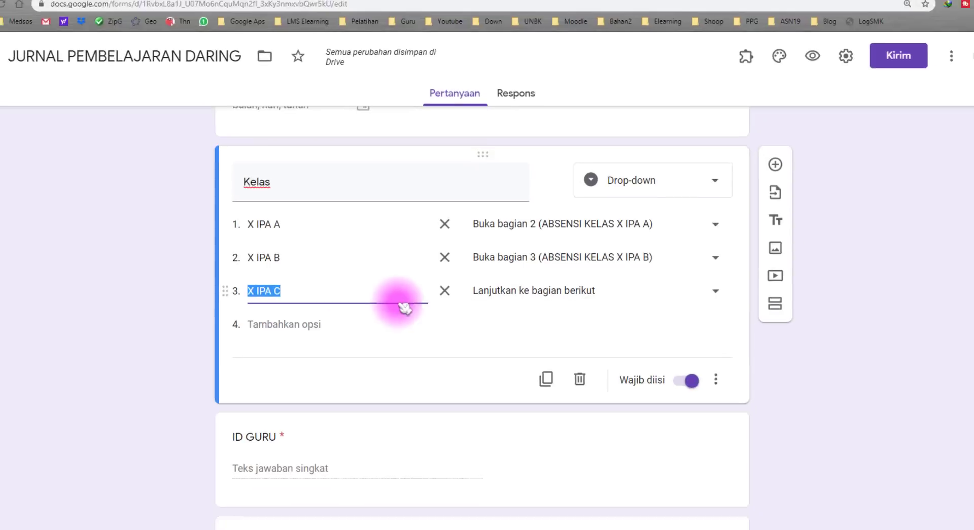
{"action": "left_click", "coordinate": [556, 294]}
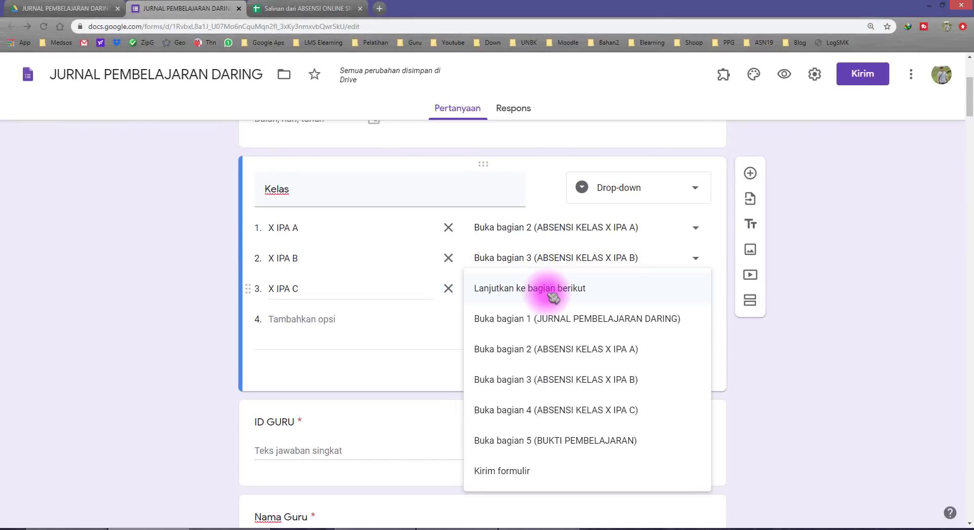
{"action": "left_click", "coordinate": [609, 412]}
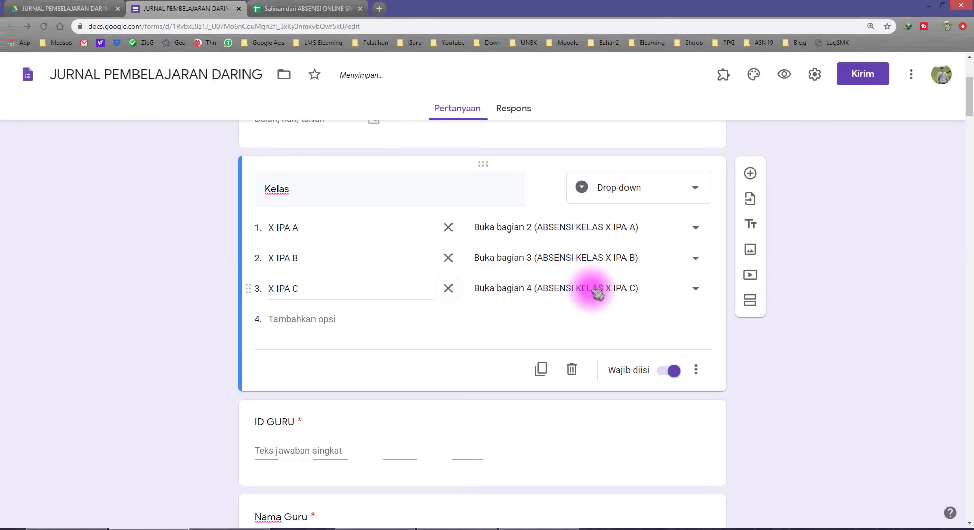
- Review which section each Kelas option opens, keeping section 2 for X IPA A
{"action": "triple_click", "coordinate": [333, 227]}
{"action": "left_click", "coordinate": [620, 238]}
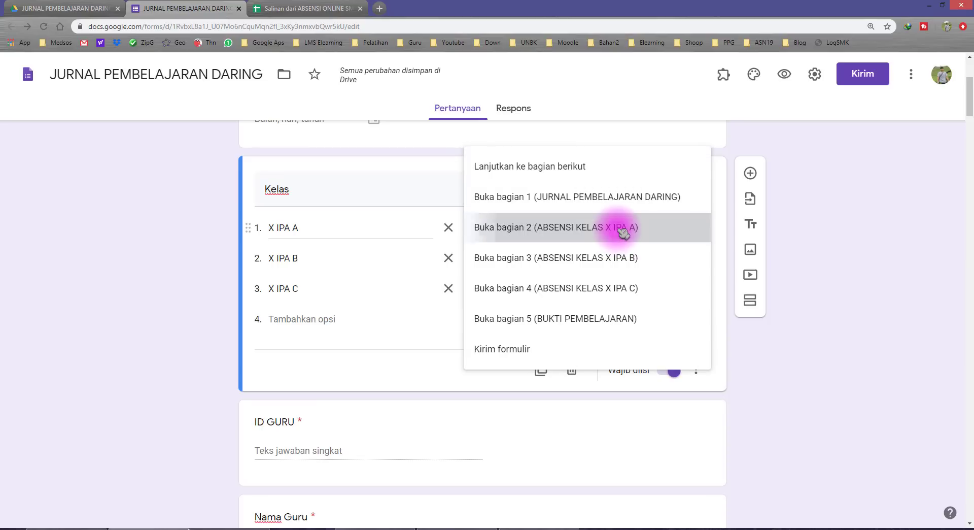
{"action": "left_click", "coordinate": [623, 228]}
{"action": "triple_click", "coordinate": [337, 257]}
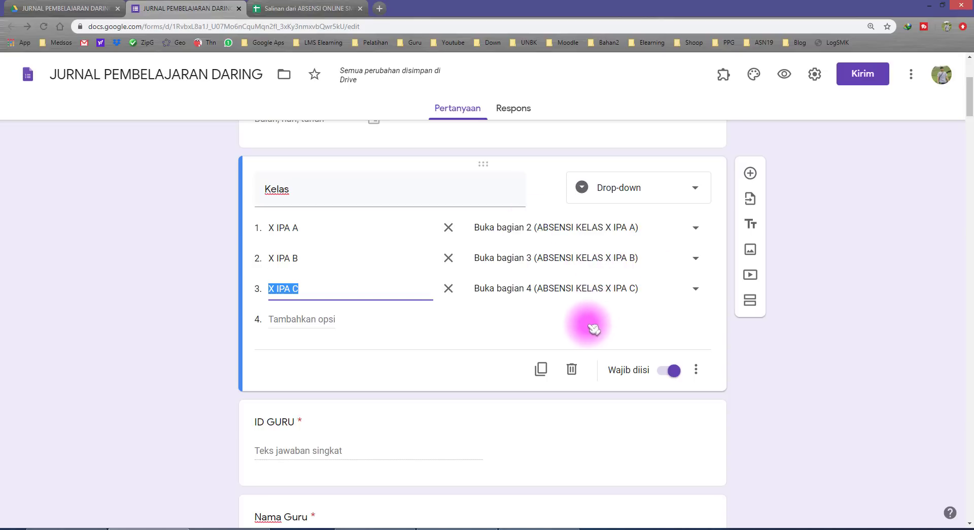
- Set the form to go to section 5 (BUKTI PEMBELAJARAN) after section 2, the X IPA A attendance
{"action": "scroll", "coordinate": [475, 370], "scroll_direction": "down", "scroll_amount": 18}
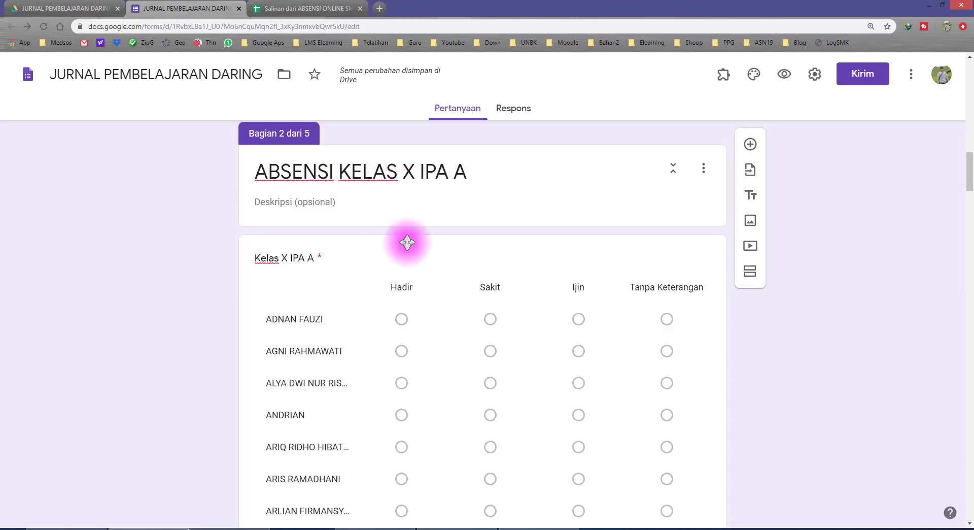
{"action": "left_click", "coordinate": [304, 259]}
{"action": "triple_click", "coordinate": [283, 182]}
{"action": "scroll", "coordinate": [374, 354], "scroll_direction": "down", "scroll_amount": 10}
{"action": "scroll", "coordinate": [382, 358], "scroll_direction": "down", "scroll_amount": 13}
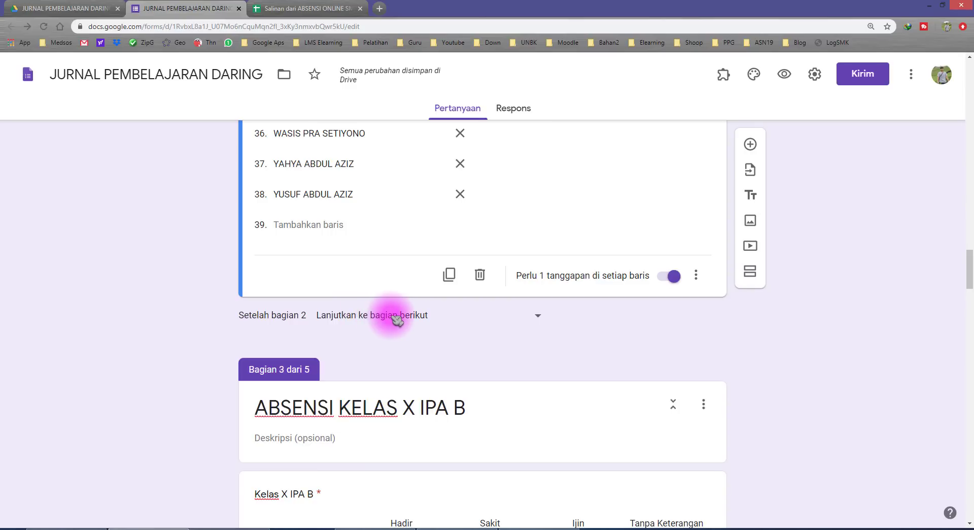
{"action": "scroll", "coordinate": [397, 319], "scroll_direction": "up", "scroll_amount": 20}
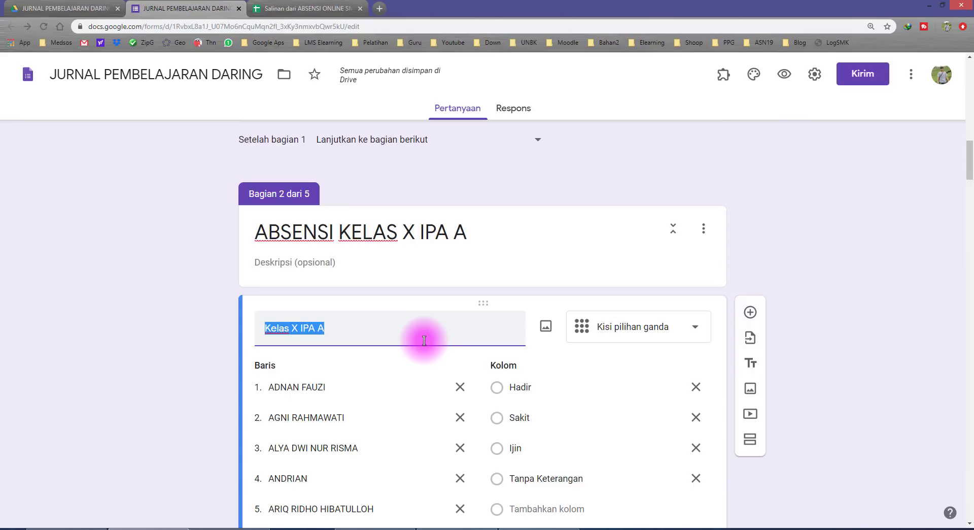
{"action": "scroll", "coordinate": [424, 341], "scroll_direction": "down", "scroll_amount": 20}
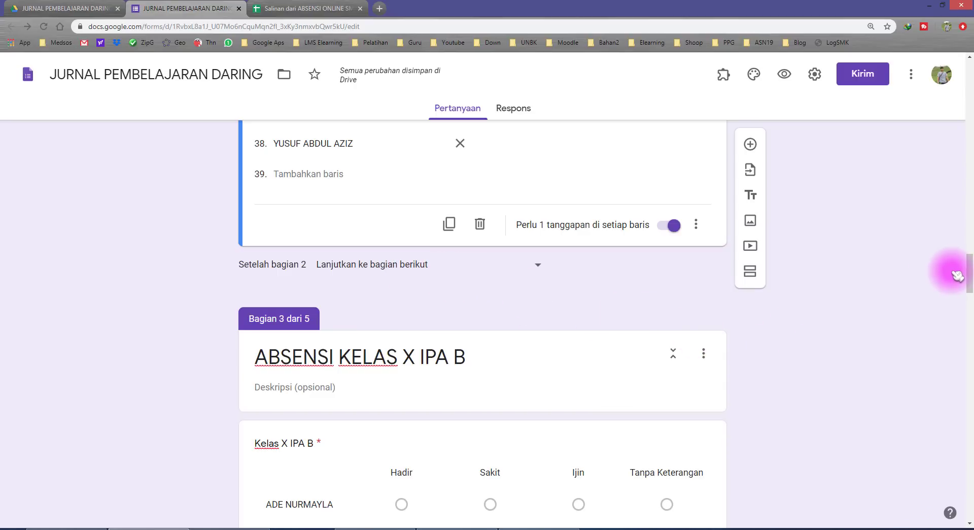
{"action": "left_click_drag", "start_coordinate": [971, 267], "coordinate": [969, 489]}
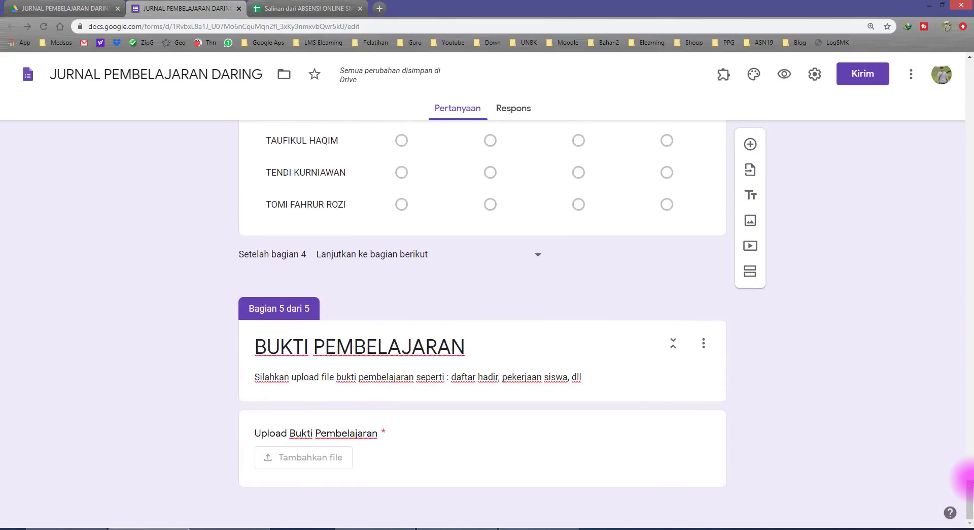
{"action": "left_click_drag", "start_coordinate": [969, 489], "coordinate": [959, 257]}
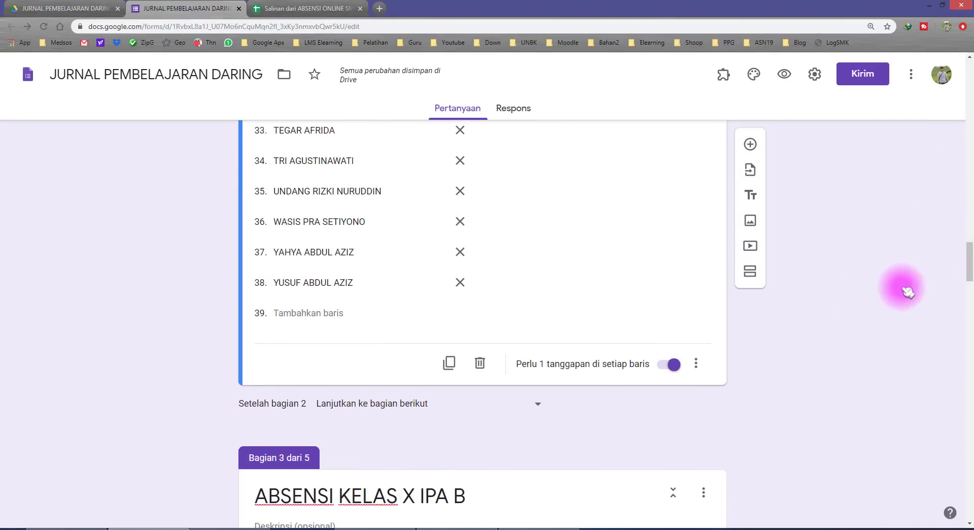
{"action": "left_click", "coordinate": [407, 407]}
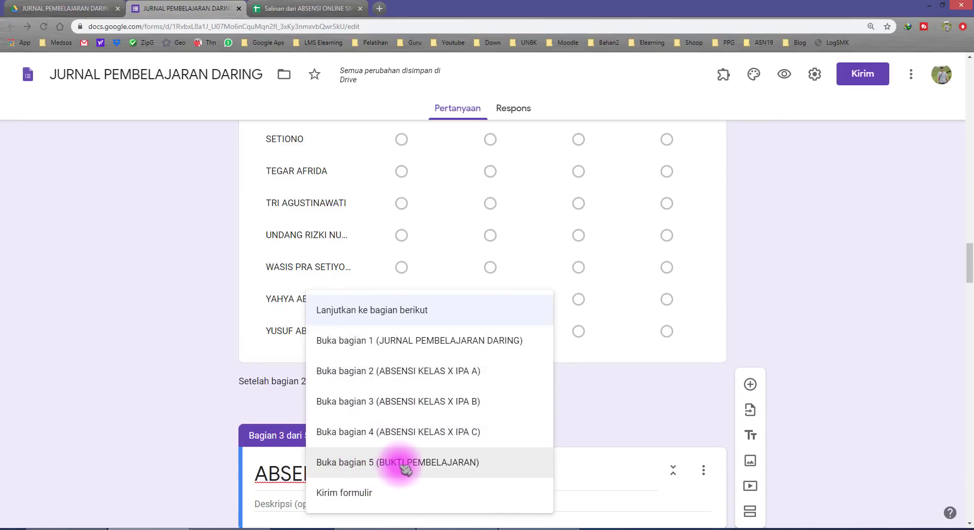
{"action": "left_click", "coordinate": [429, 463]}
- Review the path from the Kelas question in section 1 to the ABSENSI KELAS X IPA A section
{"action": "scroll", "coordinate": [363, 285], "scroll_direction": "up", "scroll_amount": 15}
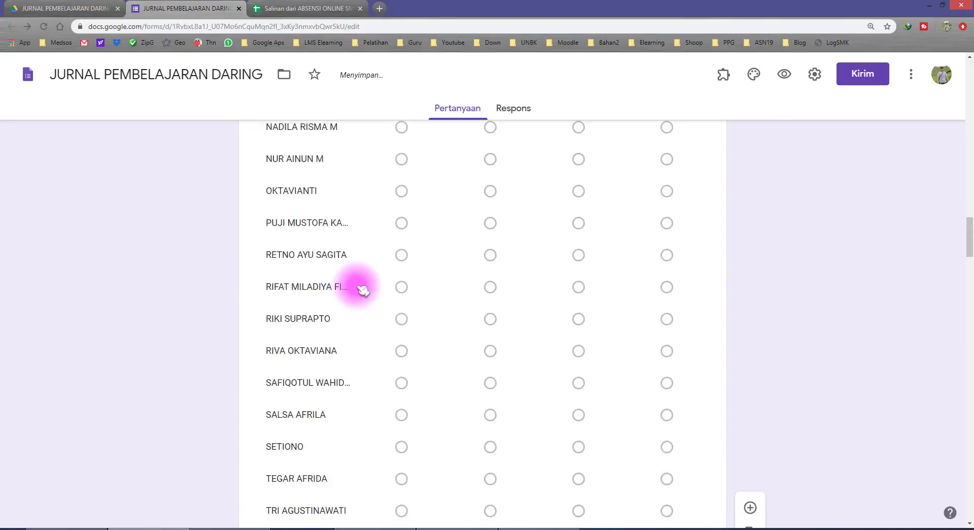
{"action": "scroll", "coordinate": [368, 285], "scroll_direction": "up", "scroll_amount": 6}
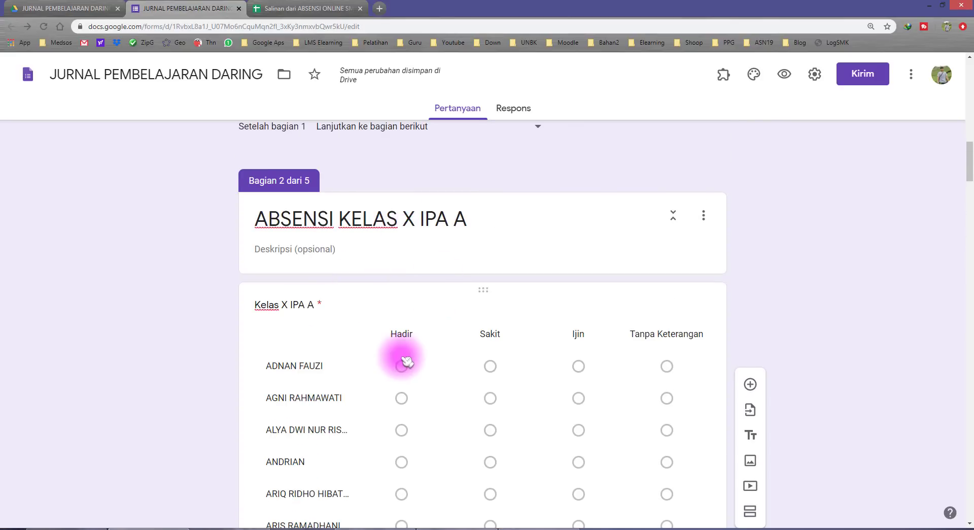
{"action": "scroll", "coordinate": [396, 370], "scroll_direction": "down", "scroll_amount": 5}
{"action": "scroll", "coordinate": [395, 371], "scroll_direction": "up", "scroll_amount": 6}
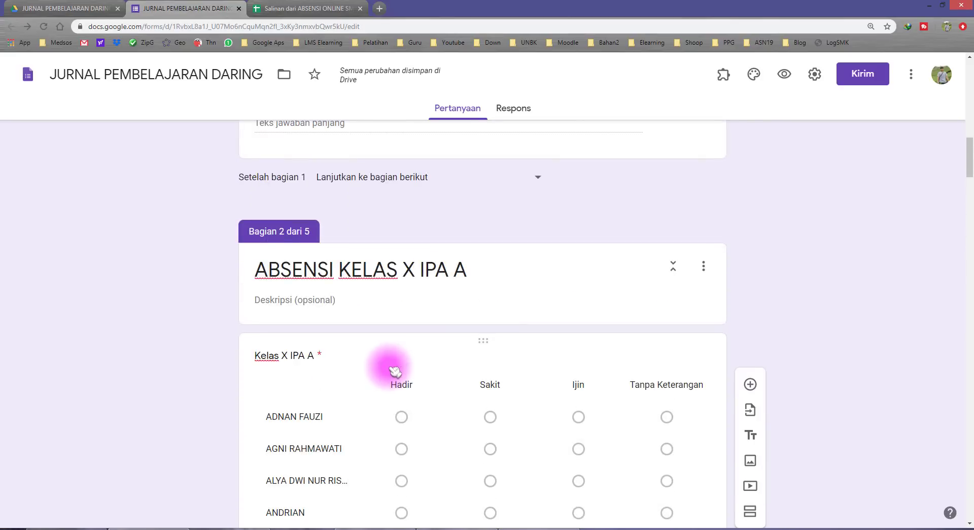
{"action": "scroll", "coordinate": [395, 372], "scroll_direction": "up", "scroll_amount": 20}
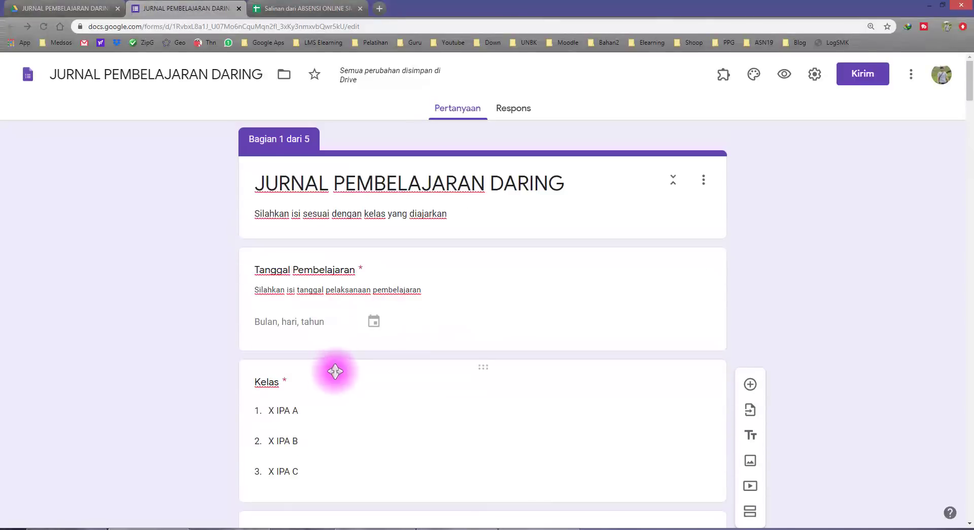
{"action": "scroll", "coordinate": [337, 366], "scroll_direction": "down", "scroll_amount": 1}
{"action": "scroll", "coordinate": [357, 363], "scroll_direction": "down", "scroll_amount": 20}
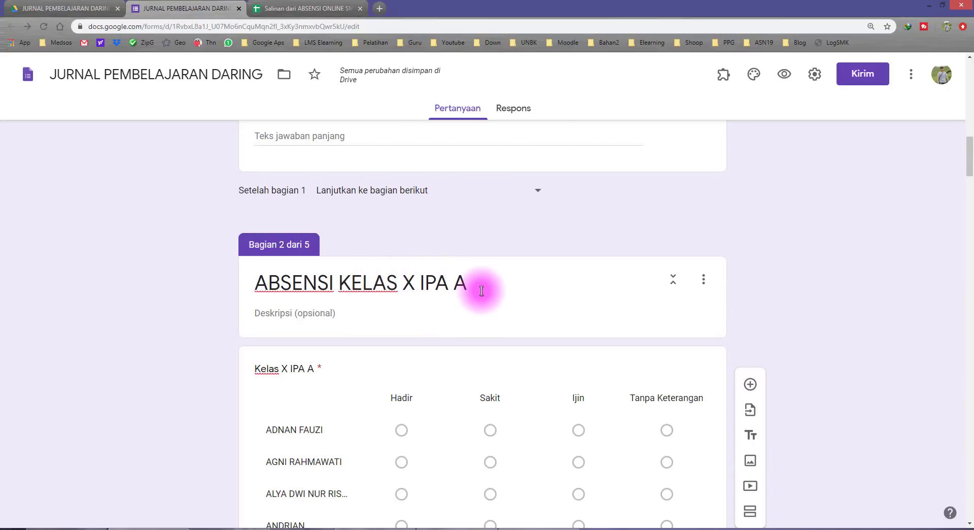
- Set the form to go to section 5 (BUKTI PEMBELAJARAN) after section 3, the X IPA B attendance
{"action": "scroll", "coordinate": [409, 383], "scroll_direction": "down", "scroll_amount": 20}
{"action": "scroll", "coordinate": [404, 395], "scroll_direction": "down", "scroll_amount": 2}
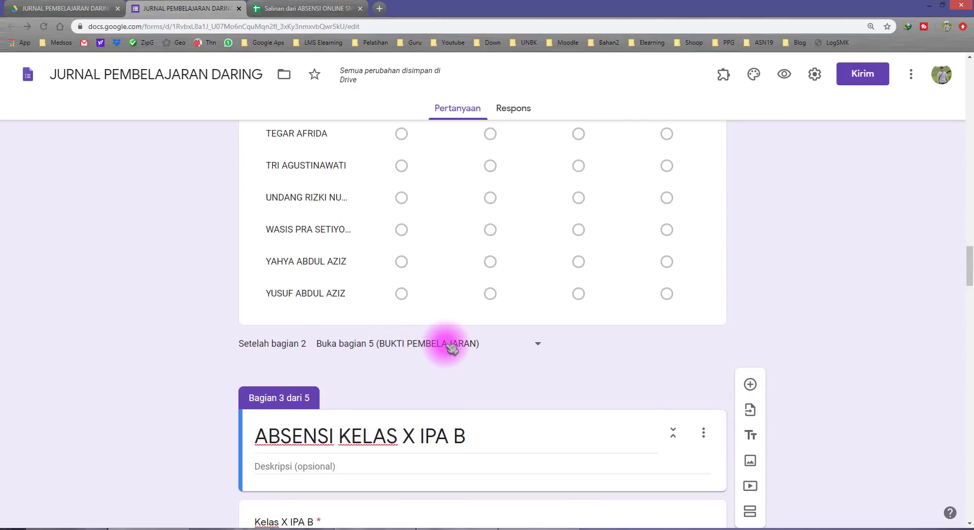
{"action": "scroll", "coordinate": [278, 374], "scroll_direction": "down", "scroll_amount": 5}
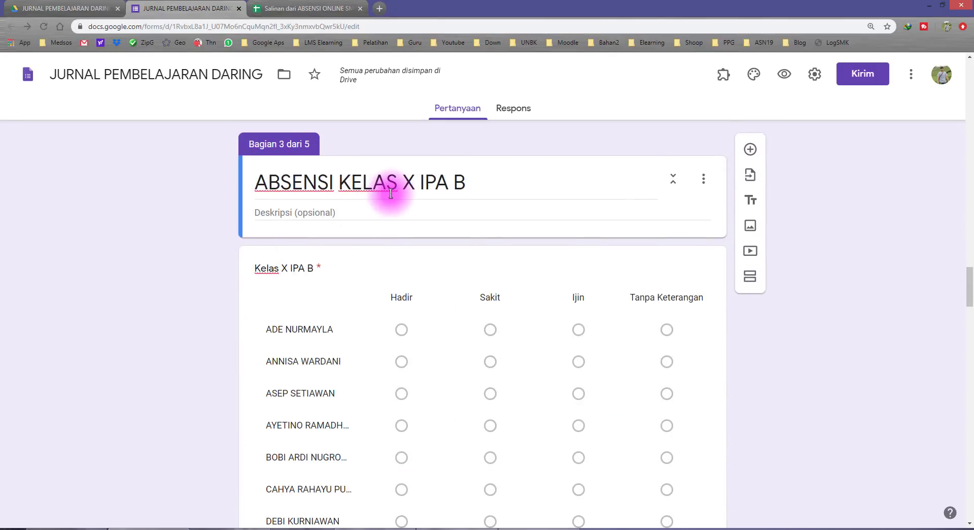
{"action": "triple_click", "coordinate": [474, 182]}
{"action": "scroll", "coordinate": [405, 317], "scroll_direction": "down", "scroll_amount": 6}
{"action": "scroll", "coordinate": [404, 317], "scroll_direction": "down", "scroll_amount": 20}
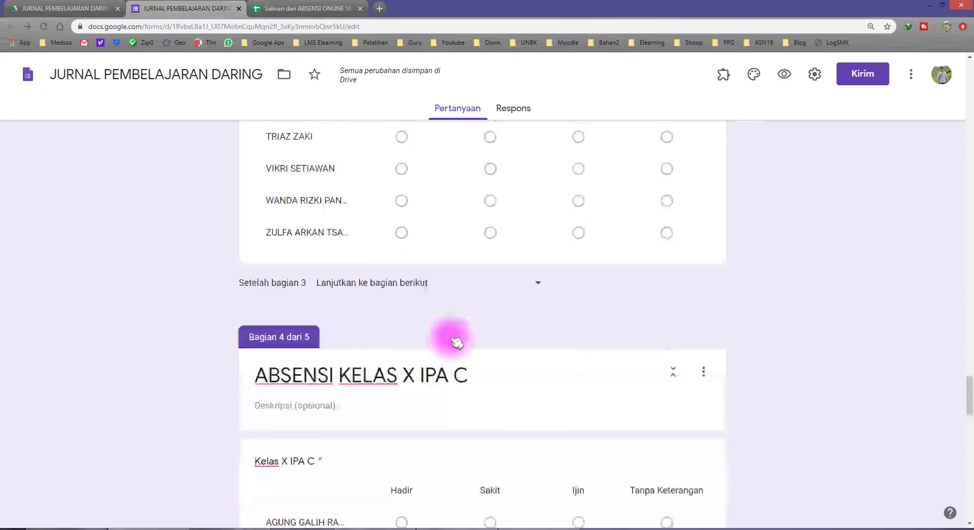
{"action": "left_click", "coordinate": [406, 175]}
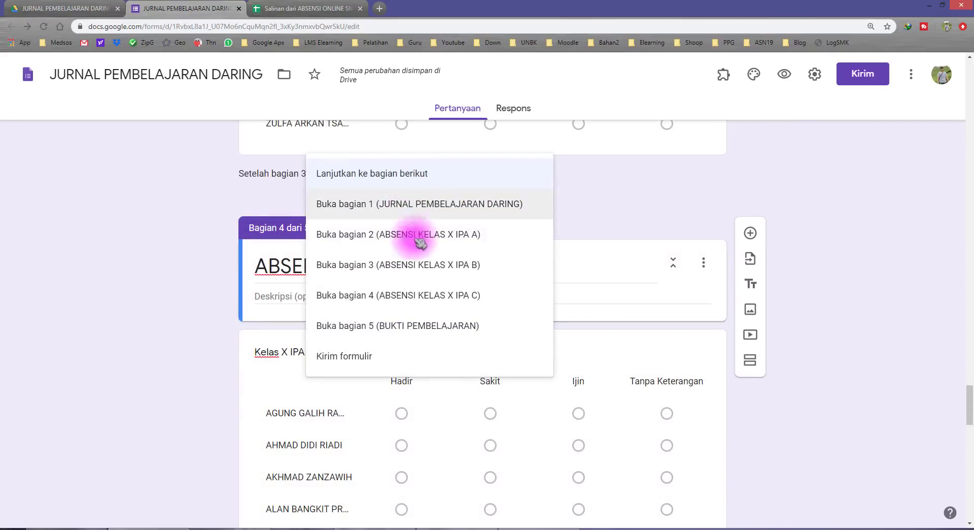
{"action": "left_click", "coordinate": [415, 327]}
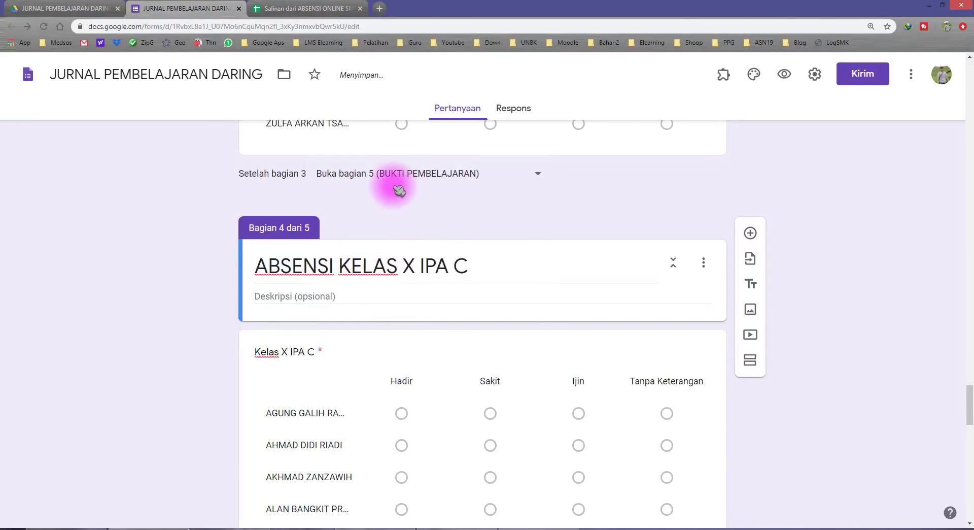
- Set the form to go to section 5 (BUKTI PEMBELAJARAN) after section 4, the X IPA C attendance
{"action": "scroll", "coordinate": [413, 289], "scroll_direction": "down", "scroll_amount": 18}
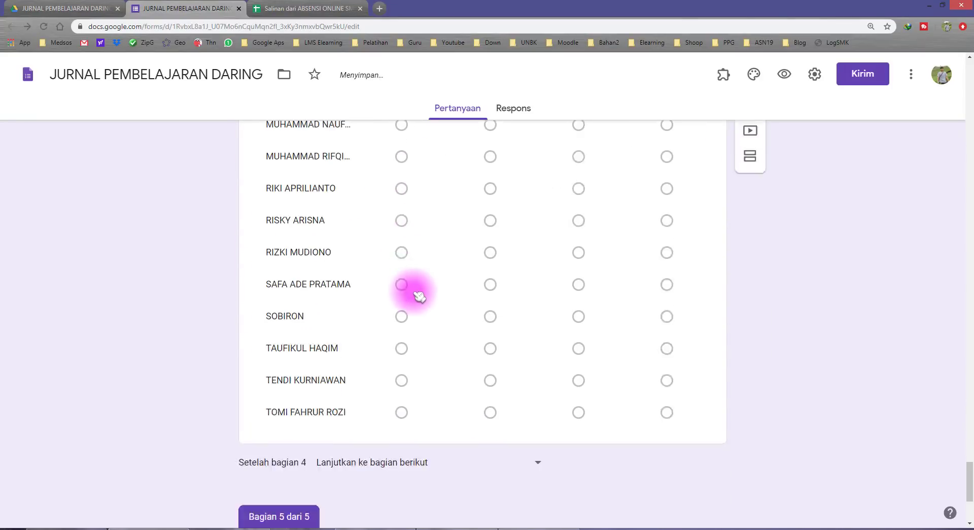
{"action": "scroll", "coordinate": [419, 296], "scroll_direction": "down", "scroll_amount": 4}
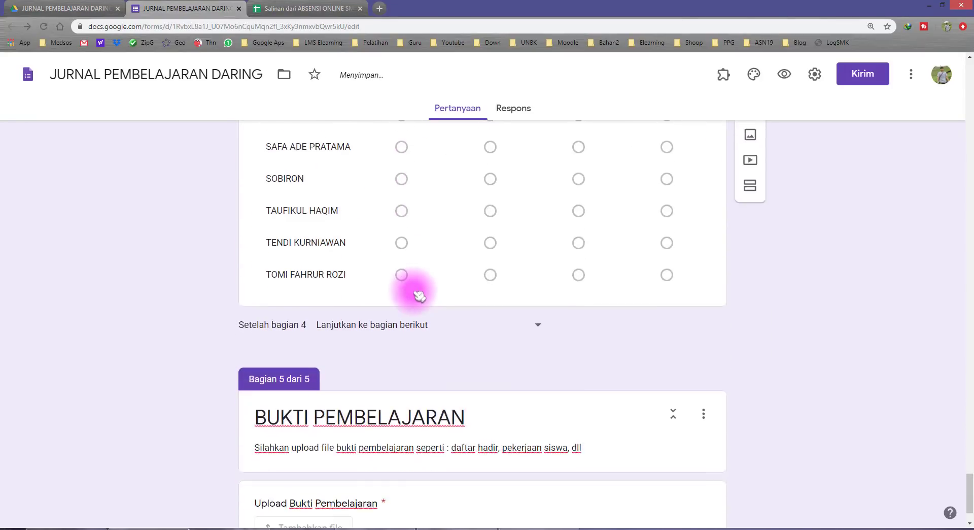
{"action": "left_click", "coordinate": [435, 330]}
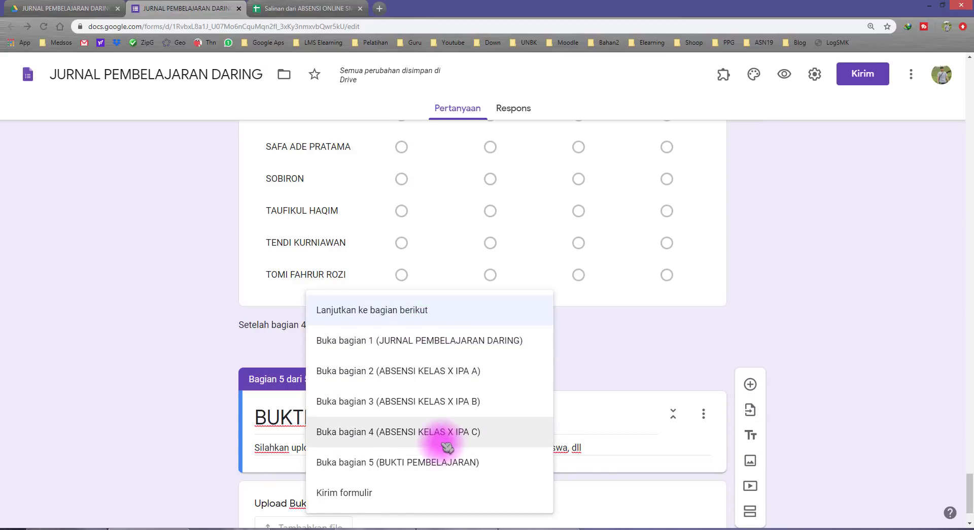
{"action": "left_click", "coordinate": [434, 462]}
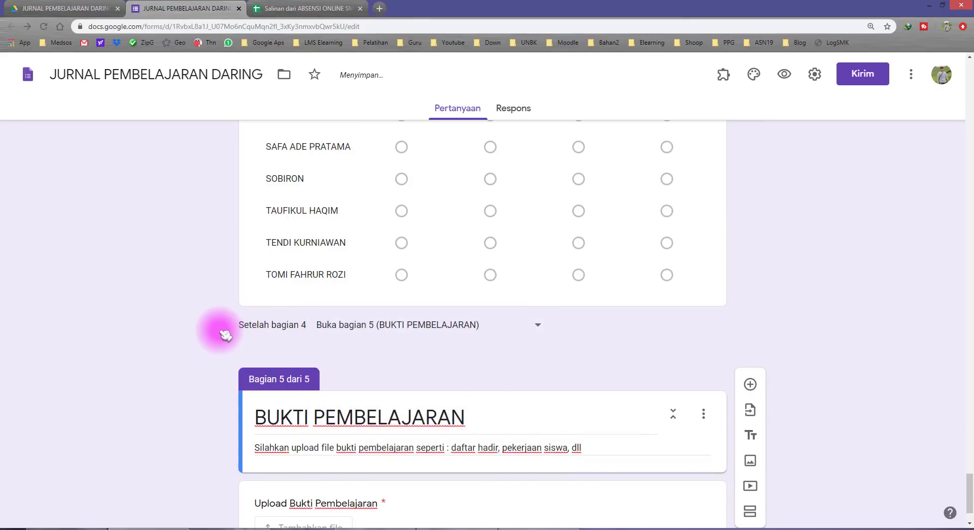
- Preview the form as a respondent and set Tanggal Pembelajaran to 07/25/2020
{"action": "scroll", "coordinate": [224, 333], "scroll_direction": "down", "scroll_amount": 2}
{"action": "scroll", "coordinate": [220, 325], "scroll_direction": "up", "scroll_amount": 15}
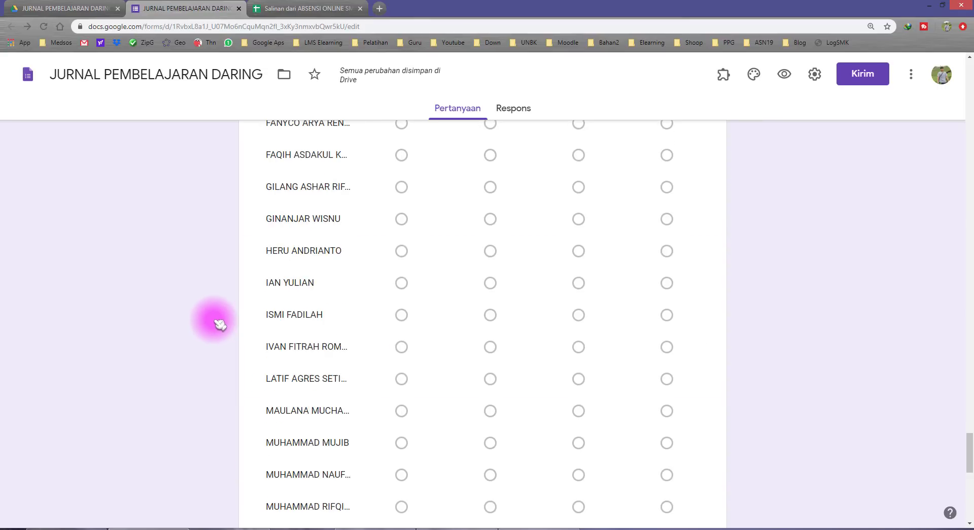
{"action": "scroll", "coordinate": [219, 324], "scroll_direction": "down", "scroll_amount": 8}
{"action": "scroll", "coordinate": [218, 322], "scroll_direction": "down", "scroll_amount": 5}
{"action": "scroll", "coordinate": [218, 321], "scroll_direction": "up", "scroll_amount": 20}
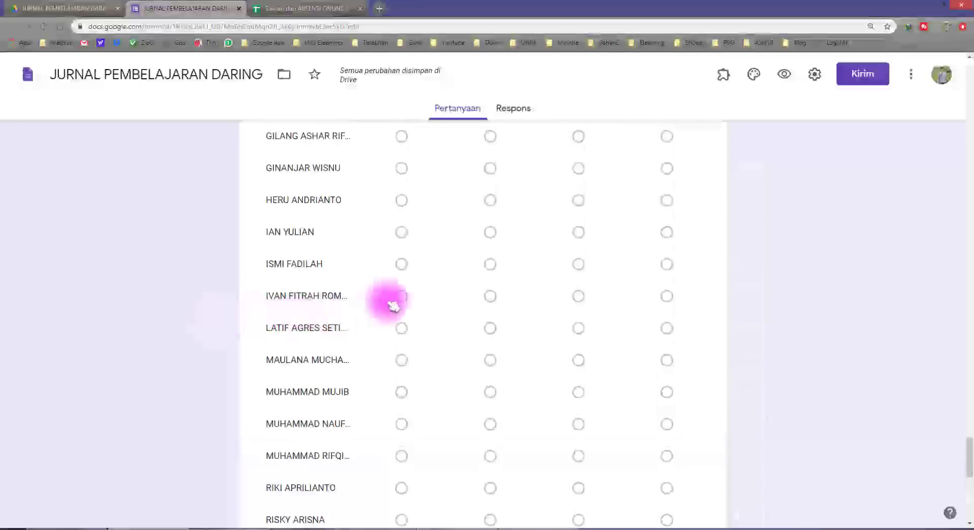
{"action": "left_click_drag", "start_coordinate": [968, 391], "coordinate": [969, 53]}
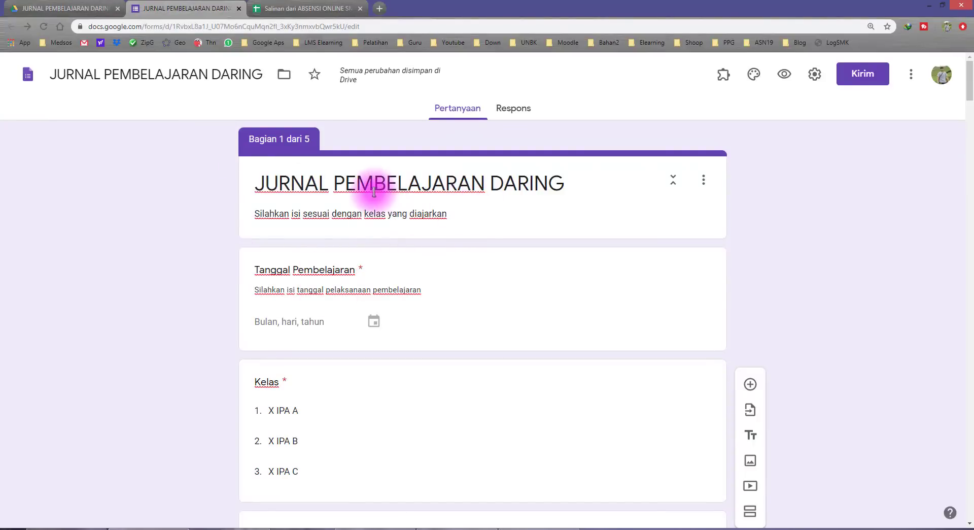
{"action": "left_click", "coordinate": [785, 75]}
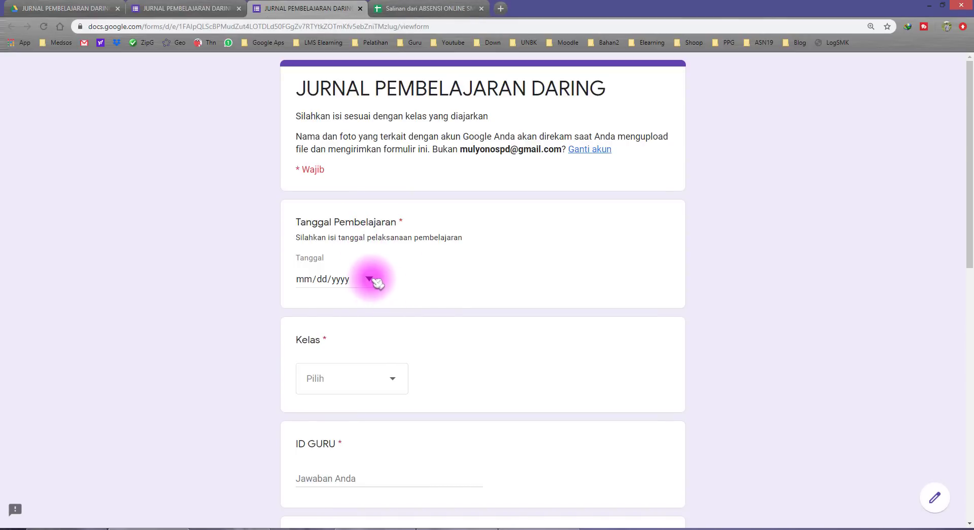
{"action": "left_click", "coordinate": [370, 278]}
{"action": "left_click", "coordinate": [441, 370]}
- Answer the Kelas question with X IPA C in the form preview
{"action": "scroll", "coordinate": [334, 216], "scroll_direction": "down", "scroll_amount": 5}
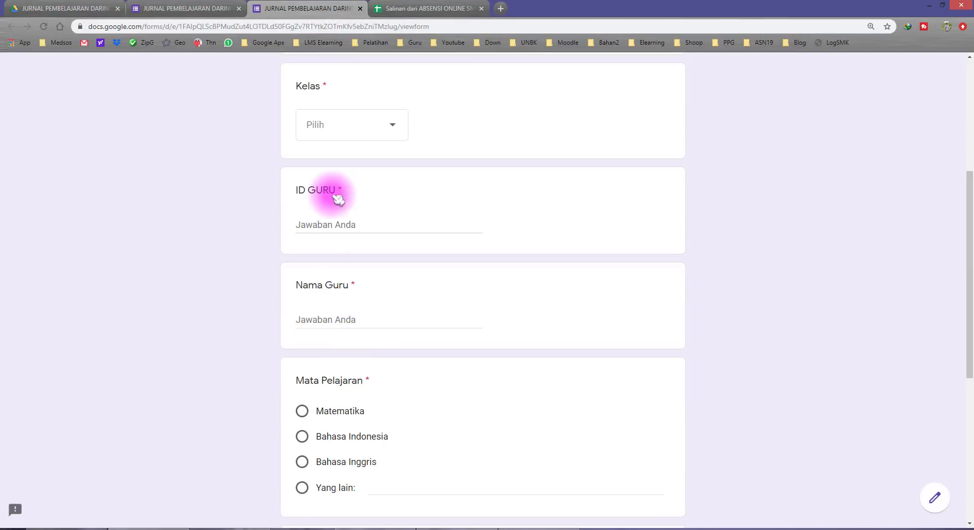
{"action": "left_click", "coordinate": [339, 124]}
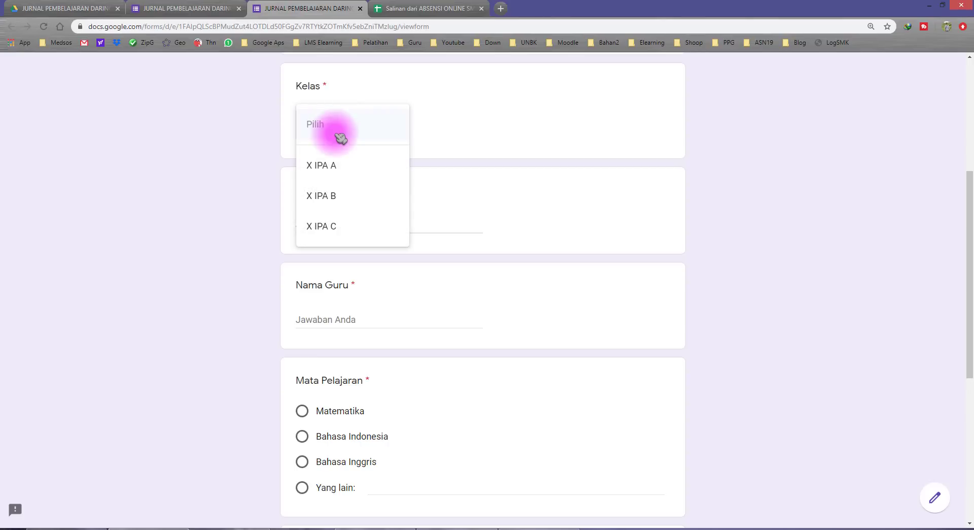
{"action": "left_click", "coordinate": [350, 231]}
{"action": "scroll", "coordinate": [359, 153], "scroll_direction": "up", "scroll_amount": 4}
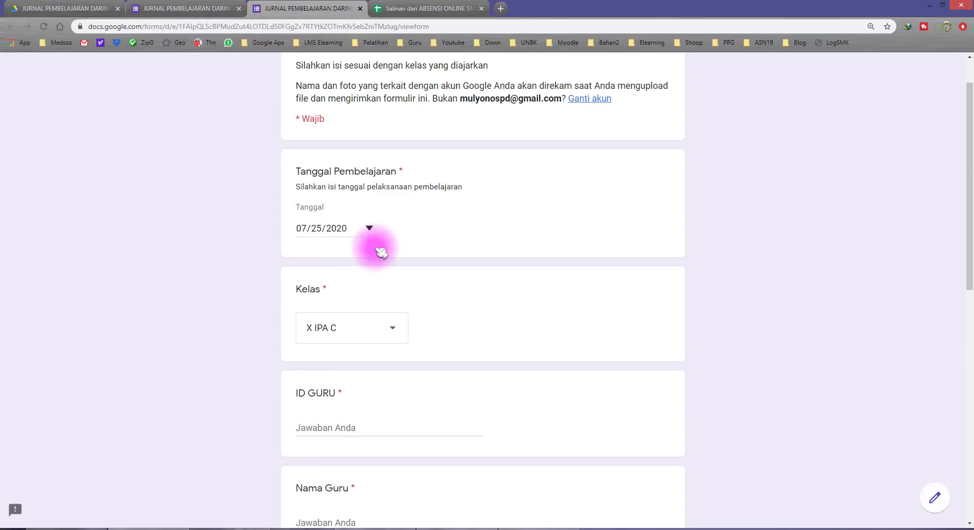
{"action": "scroll", "coordinate": [360, 338], "scroll_direction": "down", "scroll_amount": 2}
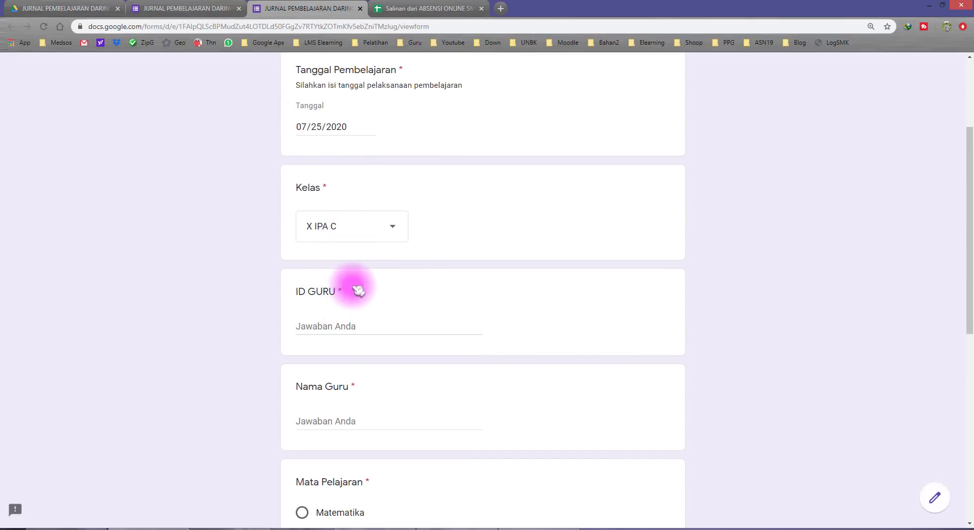
- Fill in the teacher's ID under ID GURU and the teacher's name under Nama Guru
{"action": "left_click", "coordinate": [338, 349]}
{"action": "type", "text": "342"}
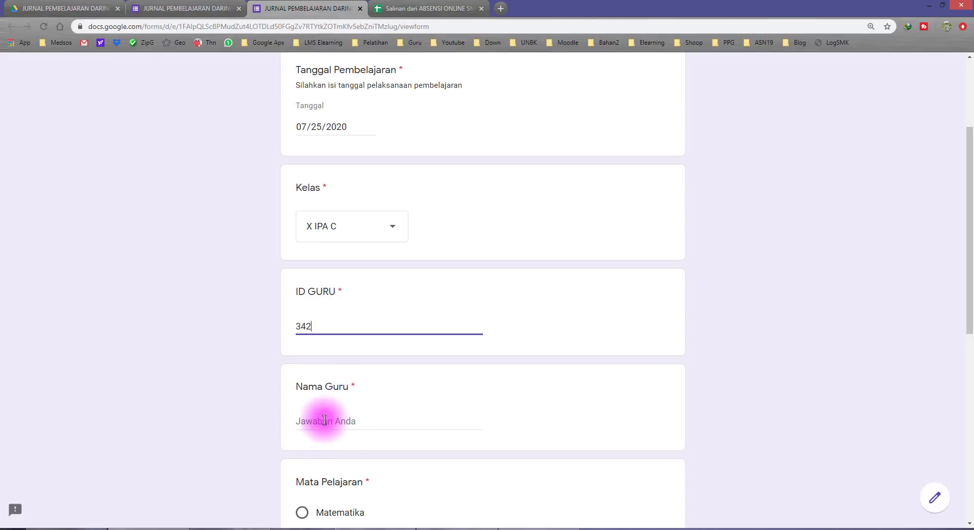
{"action": "type", "text": "dfgghgfh"}
- Choose Matematika as Mata Pelajaran, then enter "fghfgh" for Materi / KD and "vbcnvbcnvbcncvbn" for Uraian Pembelajaran
{"action": "scroll", "coordinate": [350, 429], "scroll_direction": "down", "scroll_amount": 6}
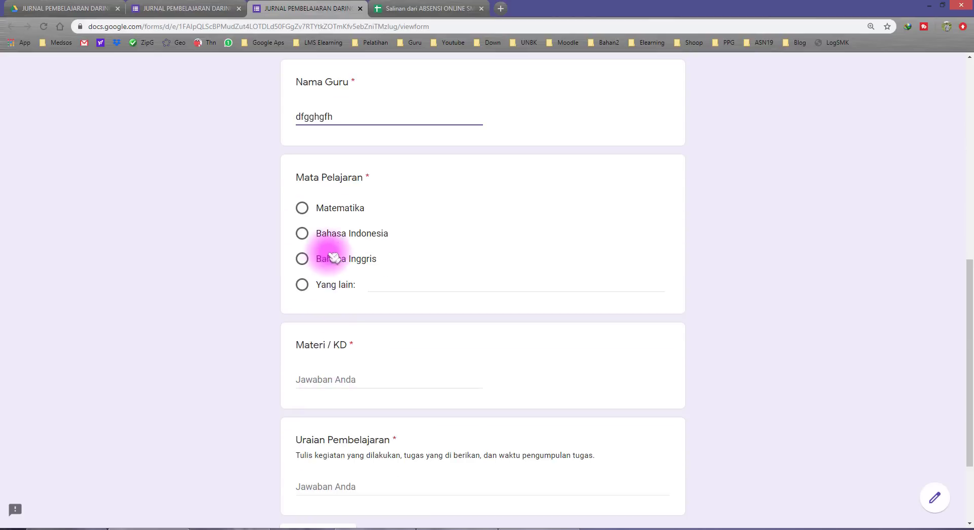
{"action": "left_click", "coordinate": [337, 380]}
{"action": "type", "text": "fghfgh"}
{"action": "scroll", "coordinate": [355, 421], "scroll_direction": "down", "scroll_amount": 3}
{"action": "left_click", "coordinate": [342, 372]}
{"action": "type", "text": "vbcnvbcnvbcncvbn"}
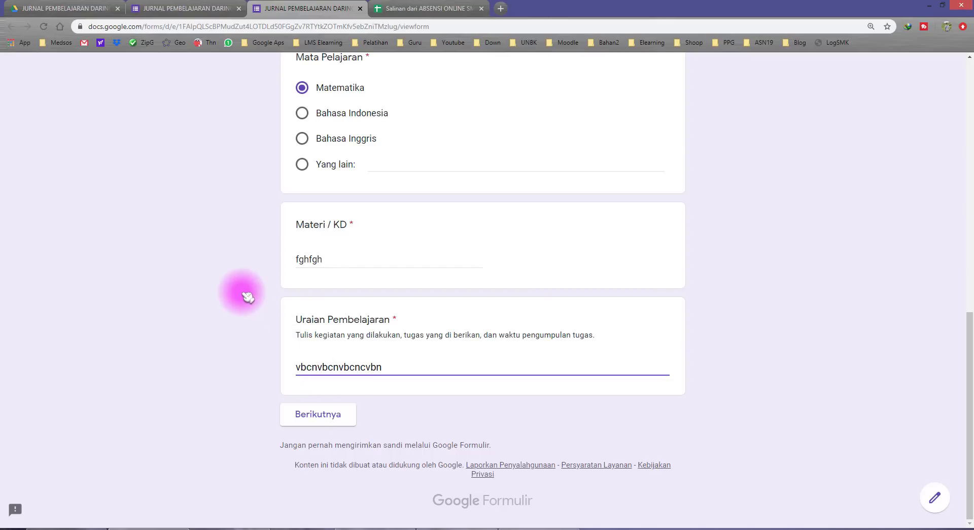
{"action": "left_click", "coordinate": [248, 292]}
- Check the chosen Kelas answer and continue to the form's following section
{"action": "scroll", "coordinate": [249, 291], "scroll_direction": "up", "scroll_amount": 9}
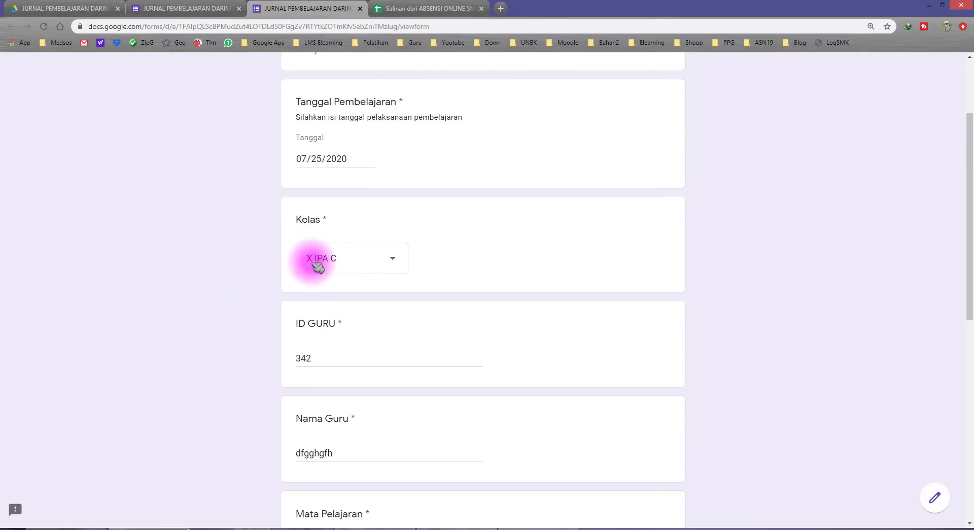
{"action": "scroll", "coordinate": [474, 334], "scroll_direction": "down", "scroll_amount": 9}
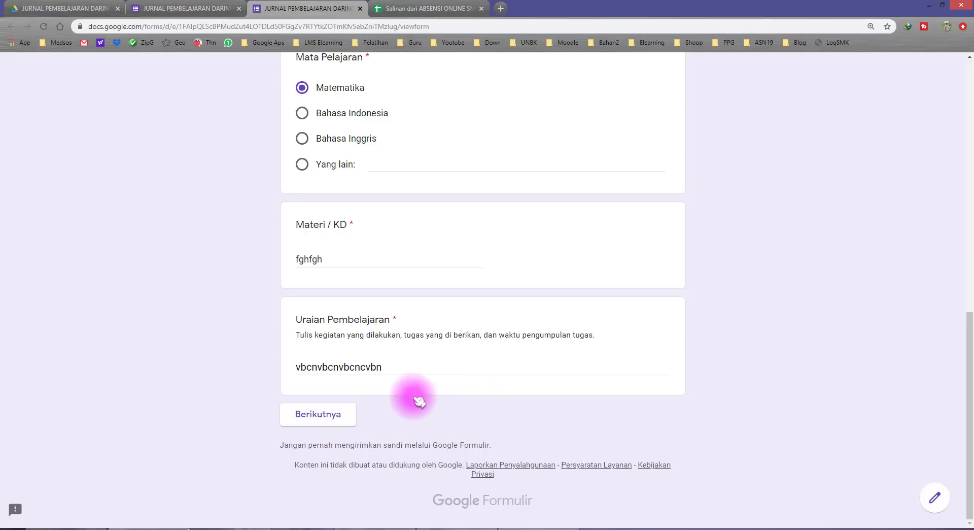
{"action": "left_click", "coordinate": [350, 421]}
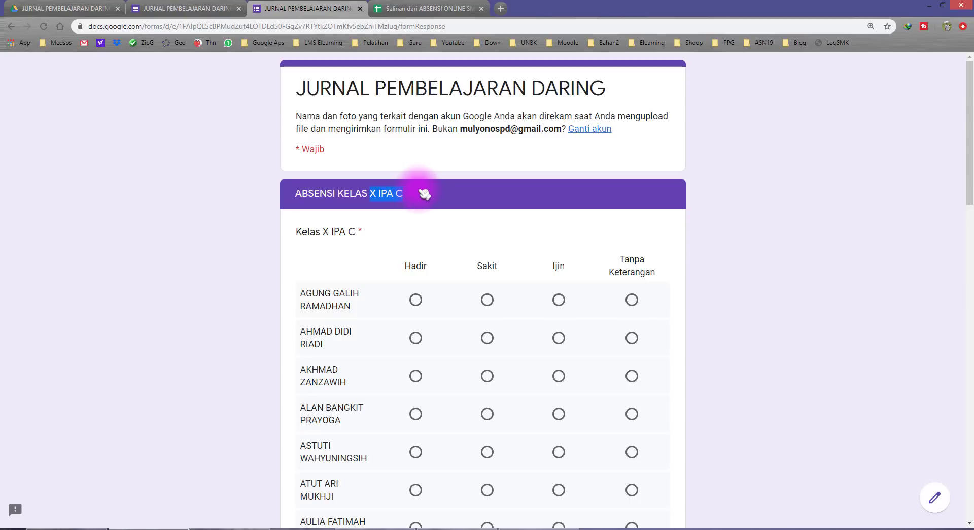
- Mark the first seven students of Kelas X IPA C as Hadir, except the third student as Sakit
{"action": "scroll", "coordinate": [418, 264], "scroll_direction": "down", "scroll_amount": 3}
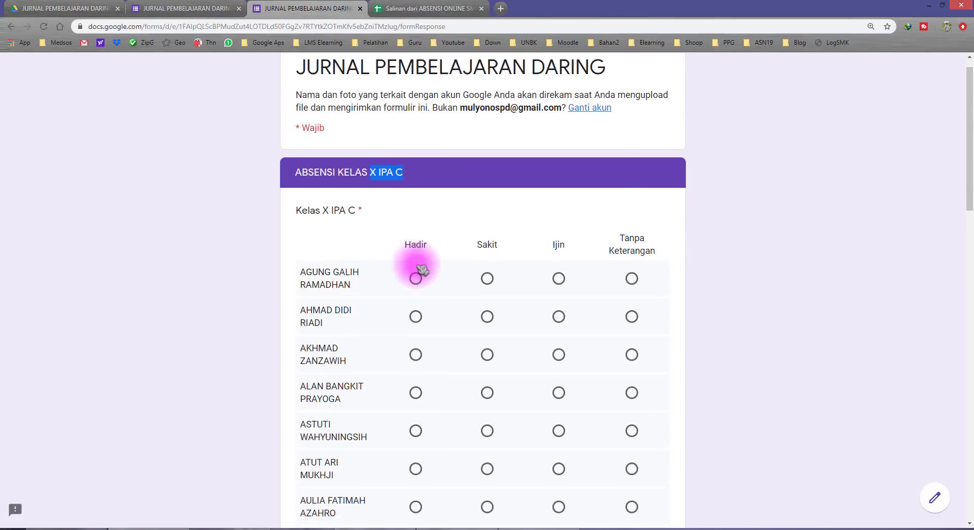
{"action": "left_click", "coordinate": [416, 148]}
{"action": "left_click", "coordinate": [416, 185]}
{"action": "left_click", "coordinate": [487, 223]}
{"action": "left_click", "coordinate": [416, 261]}
{"action": "left_click", "coordinate": [415, 300]}
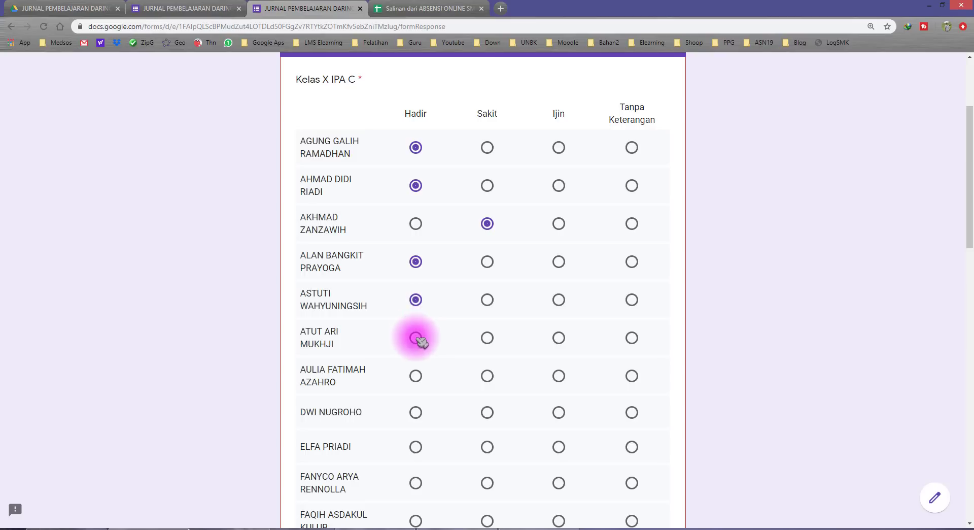
{"action": "left_click", "coordinate": [416, 338]}
{"action": "scroll", "coordinate": [421, 325], "scroll_direction": "down", "scroll_amount": 5}
{"action": "left_click", "coordinate": [416, 122]}
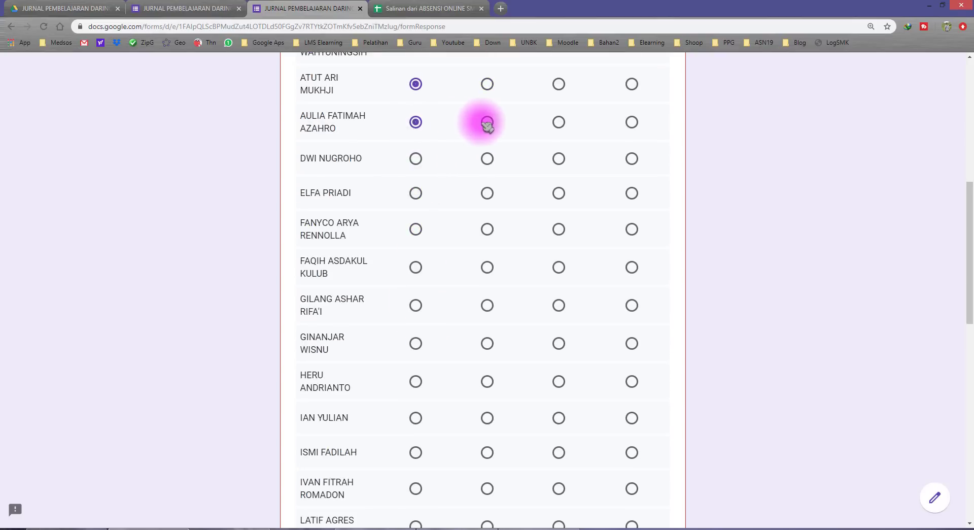
- Try Sakit, Ijin and Tanpa Keterangan for the seventh student, then return the answer to Hadir
{"action": "left_click", "coordinate": [488, 122]}
{"action": "left_click", "coordinate": [558, 122]}
{"action": "left_click", "coordinate": [631, 121]}
{"action": "left_click", "coordinate": [415, 122]}
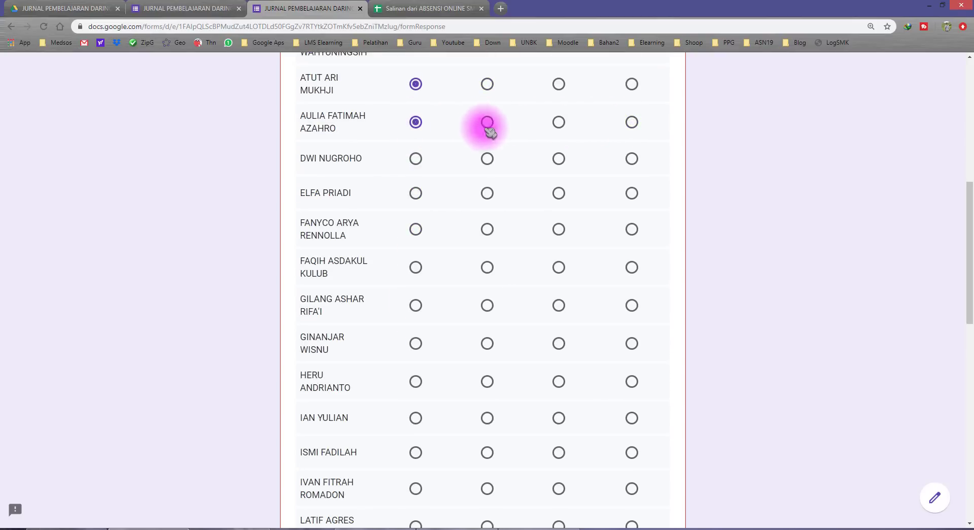
- Mark the eighth to twelfth students as Hadir, the thirteenth as Sakit and the fourteenth as Ijin
{"action": "left_click", "coordinate": [416, 158]}
{"action": "left_click", "coordinate": [416, 193]}
{"action": "left_click", "coordinate": [416, 229]}
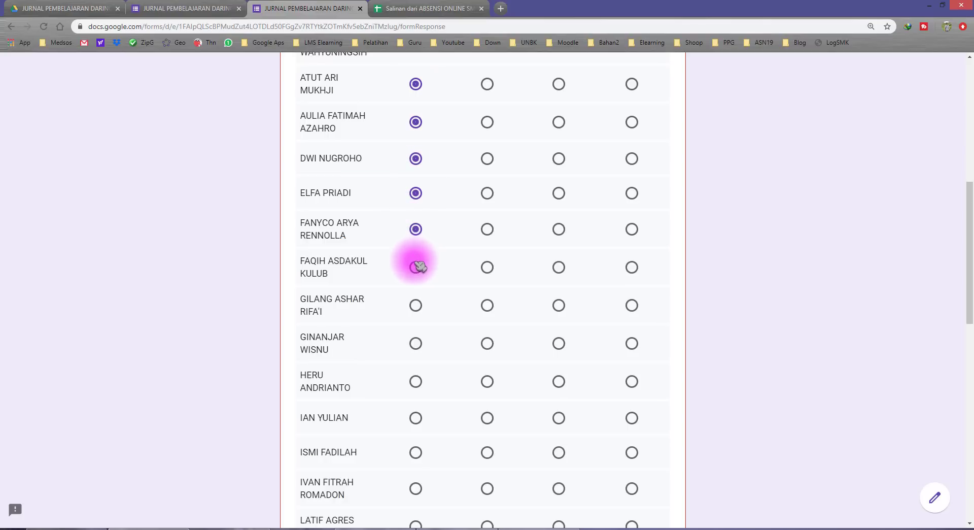
{"action": "left_click", "coordinate": [424, 310]}
{"action": "left_click", "coordinate": [489, 342]}
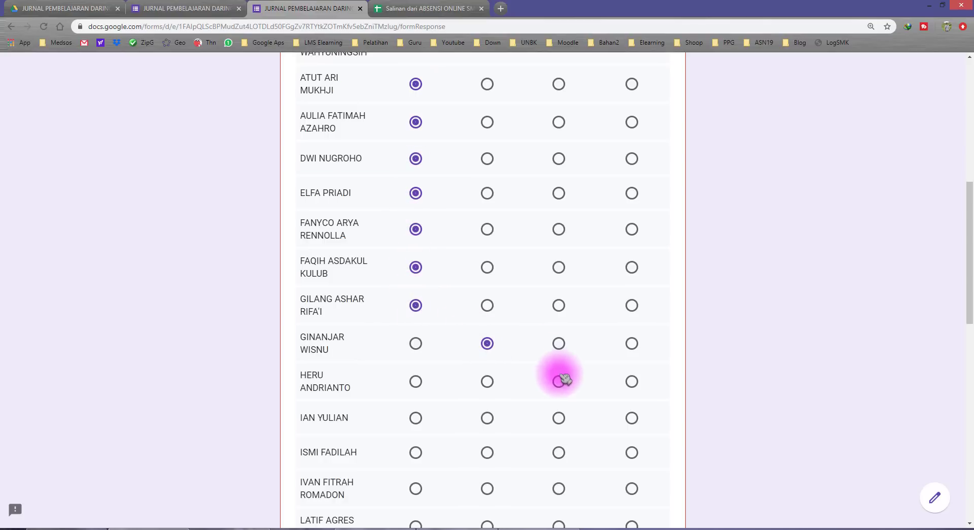
{"action": "left_click", "coordinate": [560, 378]}
- Mark the sixteenth student as Tanpa Keterangan, the seventeenth as Ijin, the eighteenth as Sakit and the following two as Hadir
{"action": "scroll", "coordinate": [562, 375], "scroll_direction": "down", "scroll_amount": 5}
{"action": "left_click", "coordinate": [633, 199]}
{"action": "left_click", "coordinate": [559, 234]}
{"action": "left_click", "coordinate": [487, 272]}
{"action": "left_click", "coordinate": [415, 318]}
{"action": "left_click", "coordinate": [416, 361]}
- Mark all remaining students, from the twenty-first to the last row, as Hadir
{"action": "scroll", "coordinate": [421, 345], "scroll_direction": "down", "scroll_amount": 3}
{"action": "left_click", "coordinate": [415, 253]}
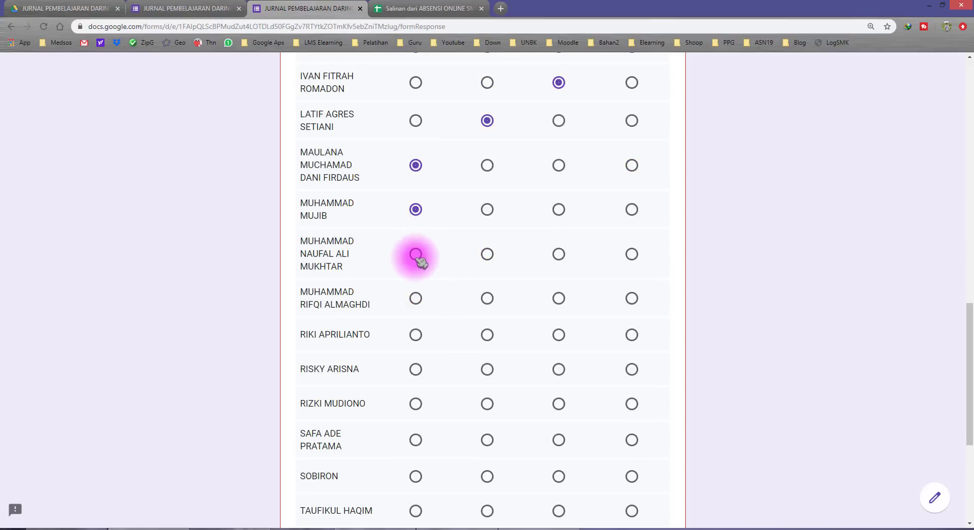
{"action": "left_click", "coordinate": [416, 298]}
{"action": "left_click", "coordinate": [415, 335]}
{"action": "scroll", "coordinate": [414, 332], "scroll_direction": "down", "scroll_amount": 4}
{"action": "left_click", "coordinate": [416, 165]}
{"action": "left_click", "coordinate": [415, 201]}
{"action": "left_click", "coordinate": [416, 236]}
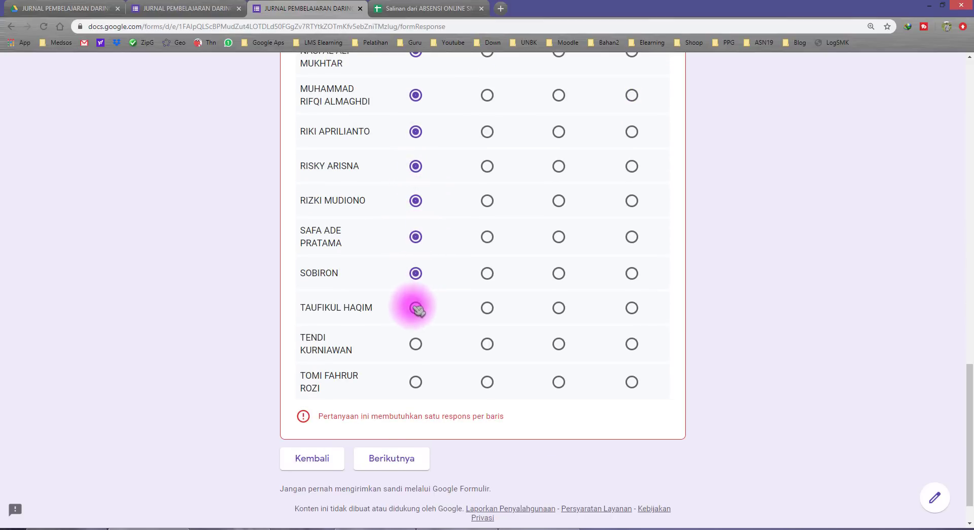
{"action": "left_click", "coordinate": [415, 382]}
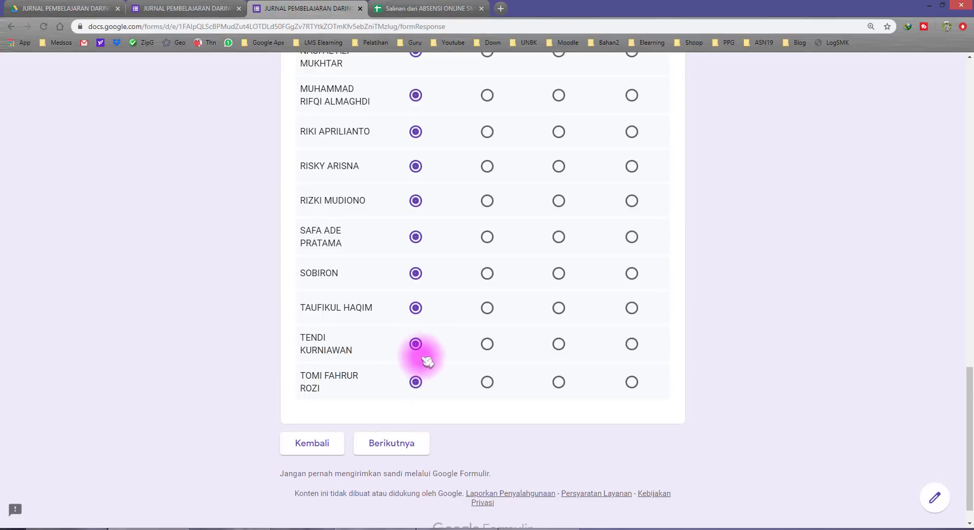
- Review the completed X IPA C attendance and continue to the BUKTI PEMBELAJARAN section
{"action": "scroll", "coordinate": [424, 314], "scroll_direction": "up", "scroll_amount": 20}
{"action": "scroll", "coordinate": [434, 282], "scroll_direction": "down", "scroll_amount": 20}
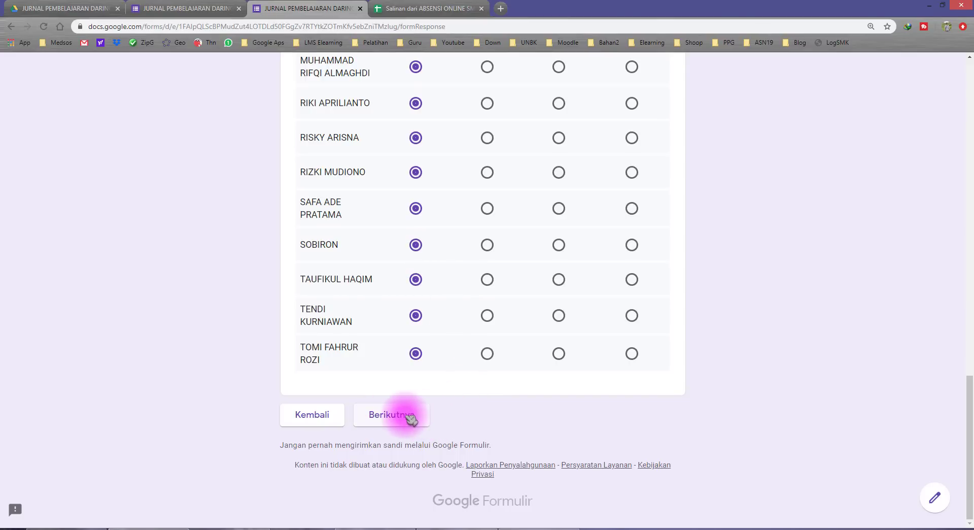
{"action": "left_click", "coordinate": [401, 416]}
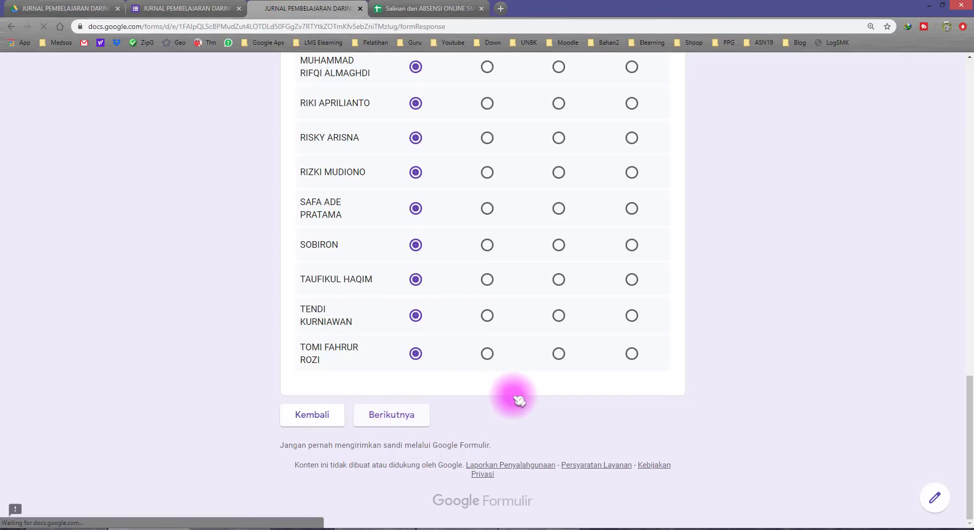
{"action": "left_click_drag", "start_coordinate": [312, 193], "coordinate": [427, 194]}
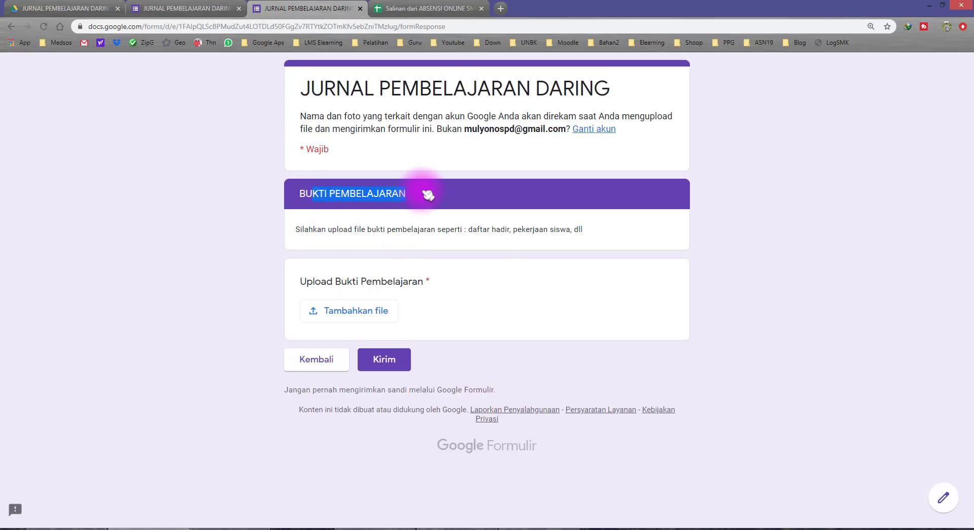
- Upload the files 1.PNG and jur2.jpg from the p2 folder as the Upload Bukti Pembelajaran answer
{"action": "left_click", "coordinate": [357, 314]}
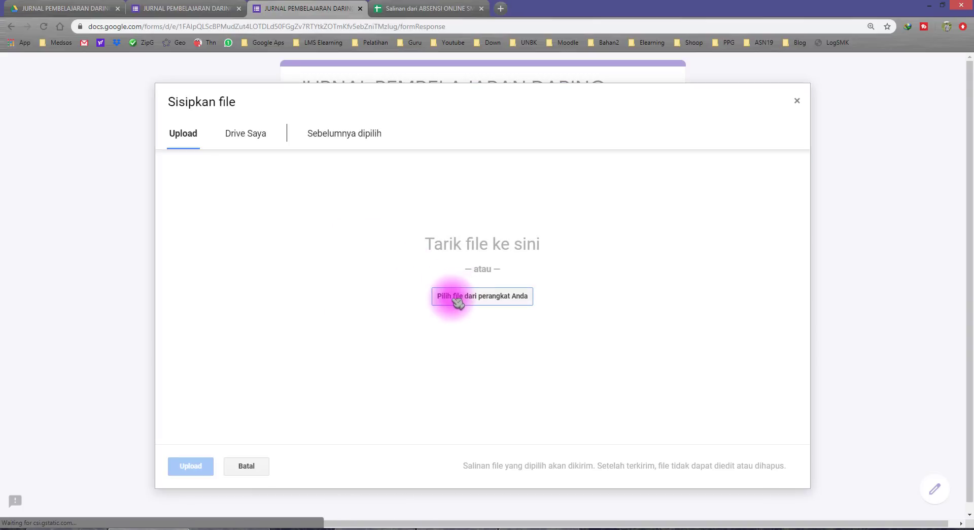
{"action": "left_click", "coordinate": [456, 299]}
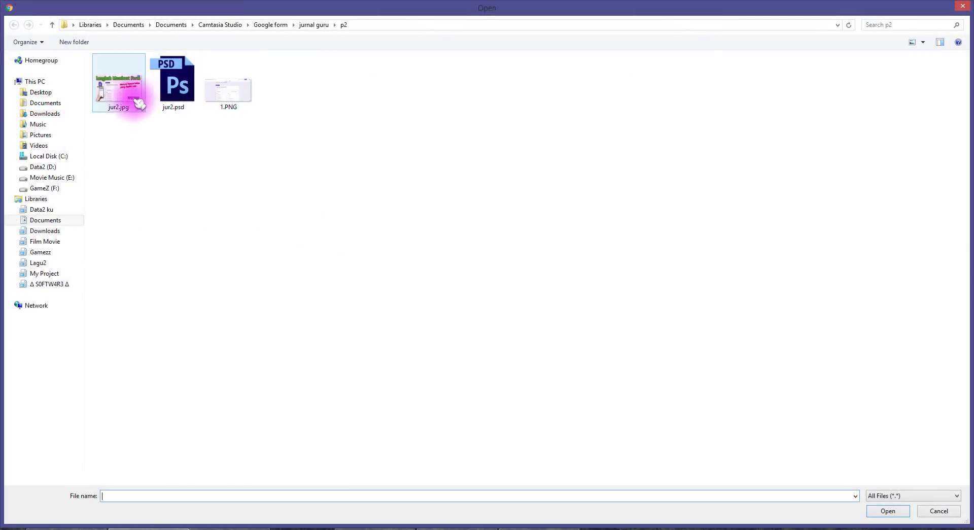
{"action": "left_click", "coordinate": [228, 86]}
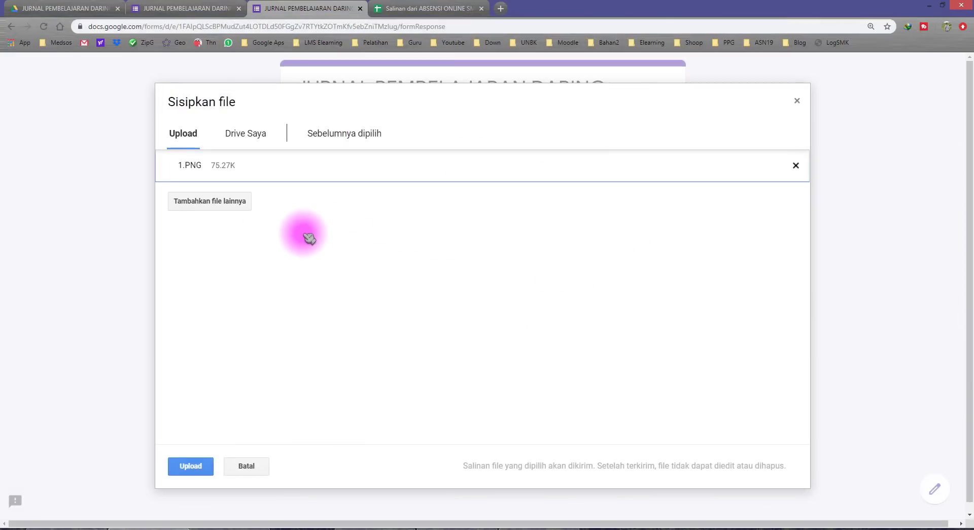
{"action": "left_click", "coordinate": [217, 208]}
{"action": "left_click", "coordinate": [122, 94]}
{"action": "double_click", "coordinate": [122, 97]}
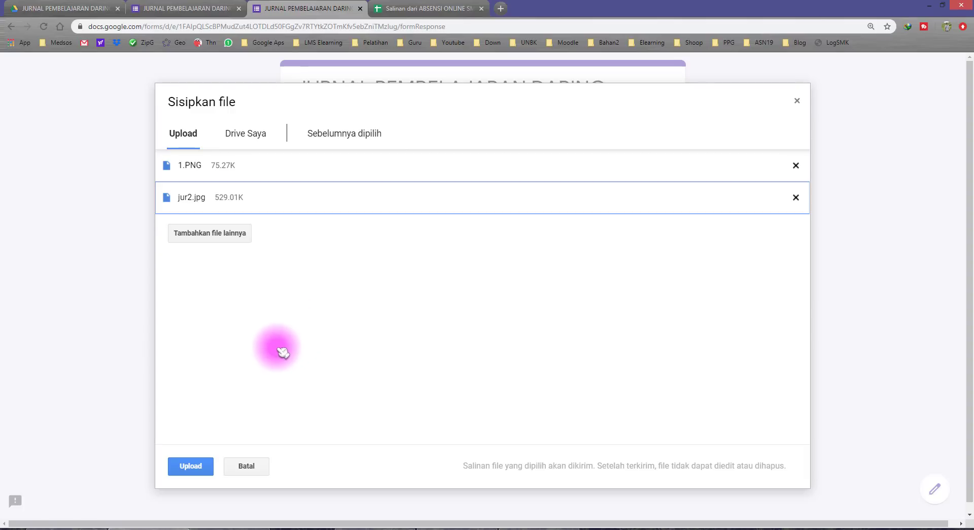
{"action": "left_click", "coordinate": [196, 466]}
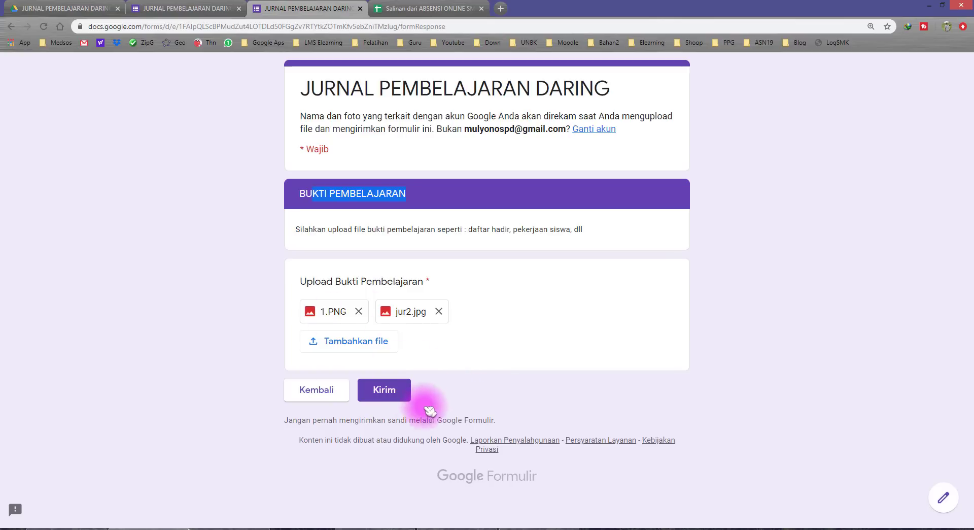
- Submit the JURNAL PEMBELAJARAN DARING test response, read the confirmation text and close the respondent page
{"action": "left_click", "coordinate": [401, 399]}
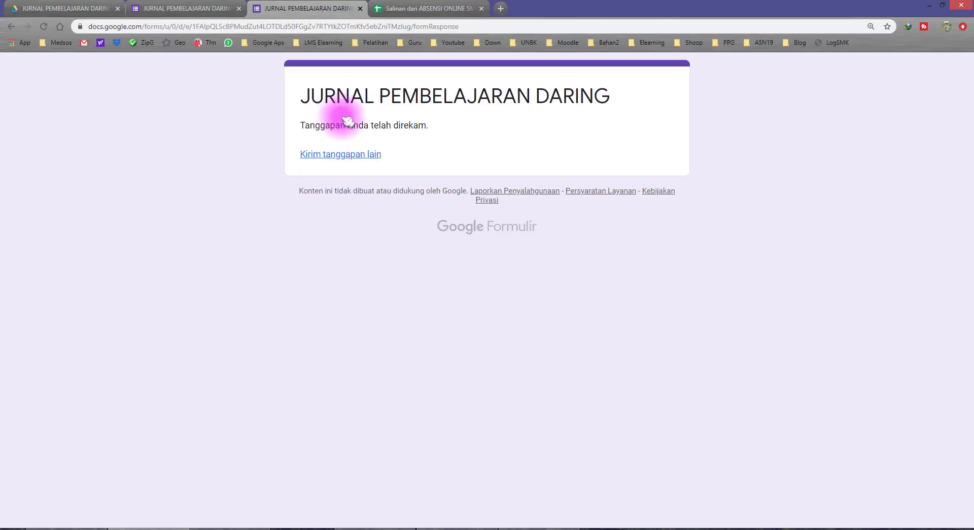
{"action": "left_click_drag", "start_coordinate": [315, 125], "coordinate": [412, 128]}
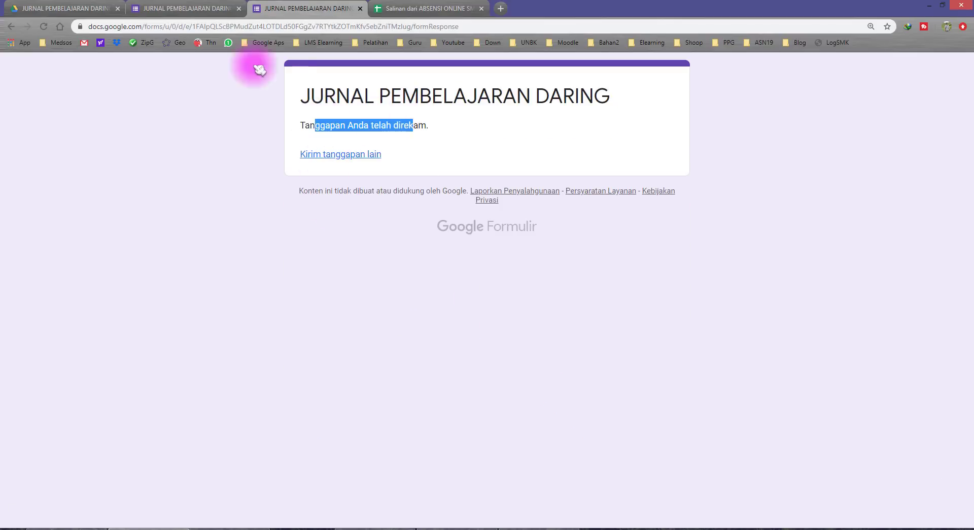
{"action": "left_click", "coordinate": [355, 125]}
{"action": "left_click_drag", "start_coordinate": [346, 125], "coordinate": [404, 125]}
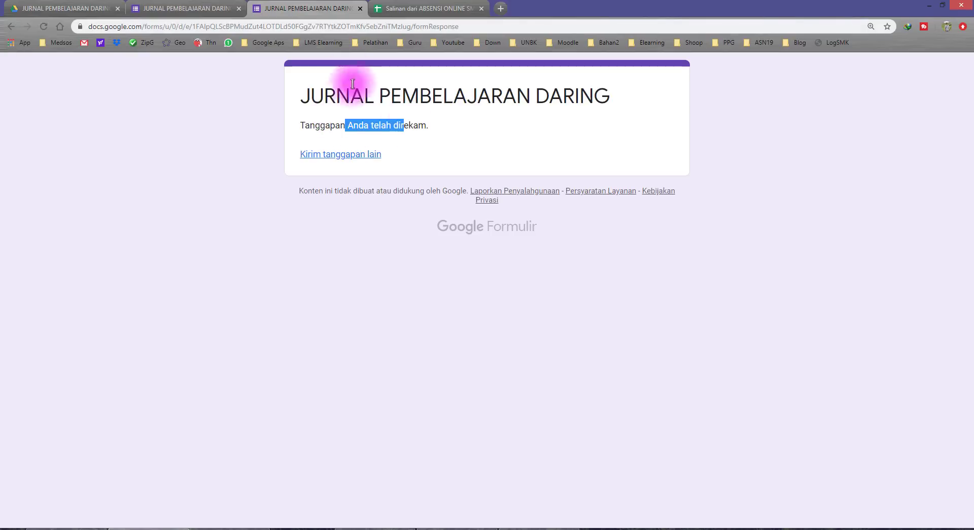
{"action": "left_click", "coordinate": [360, 9]}
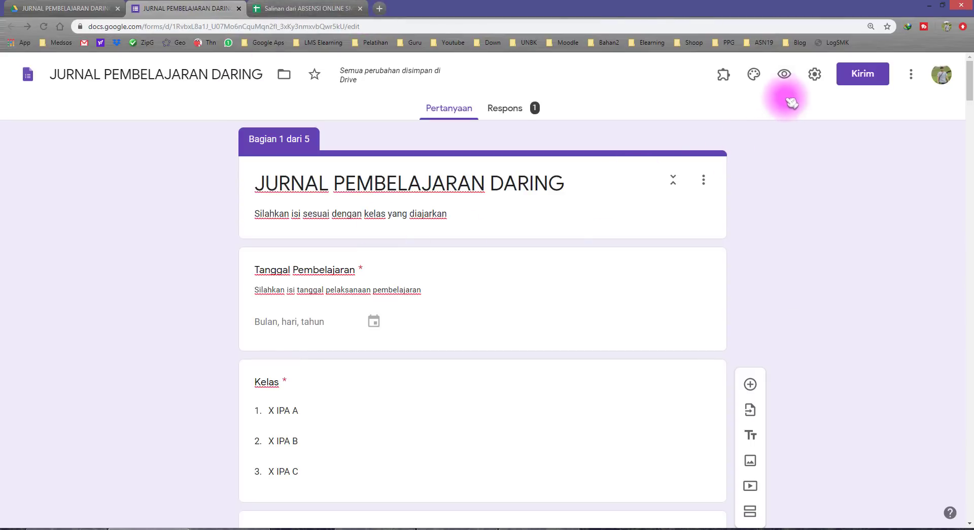
- Set the form's confirmation message to "terimakasih telah mengisi jurnal harian ini", check the general and quiz settings, and save
{"action": "left_click", "coordinate": [815, 74]}
{"action": "left_click", "coordinate": [848, 157]}
{"action": "left_click", "coordinate": [814, 74]}
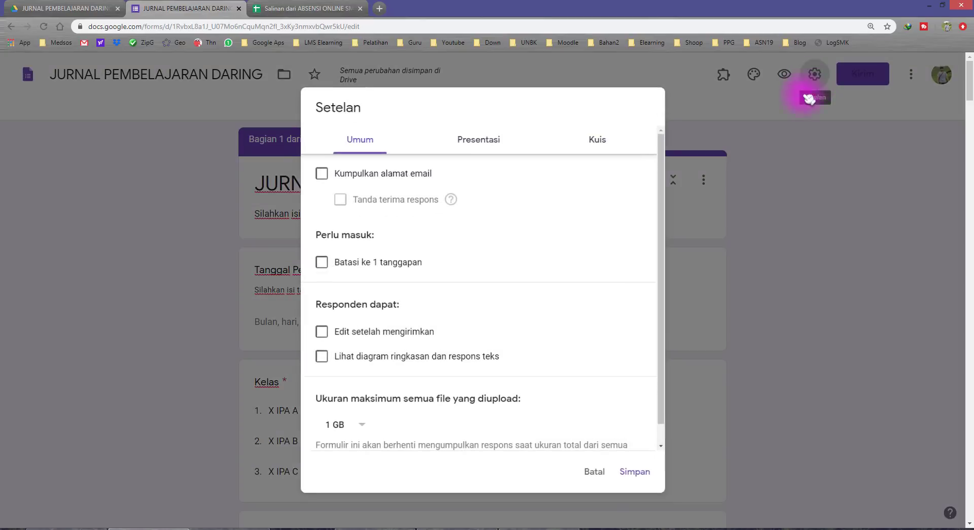
{"action": "left_click", "coordinate": [483, 145]}
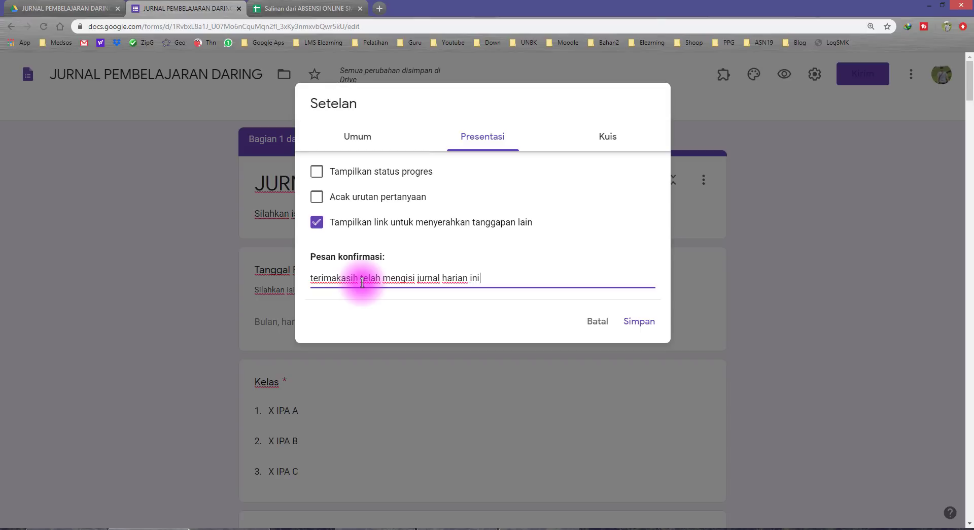
{"action": "left_click", "coordinate": [355, 137]}
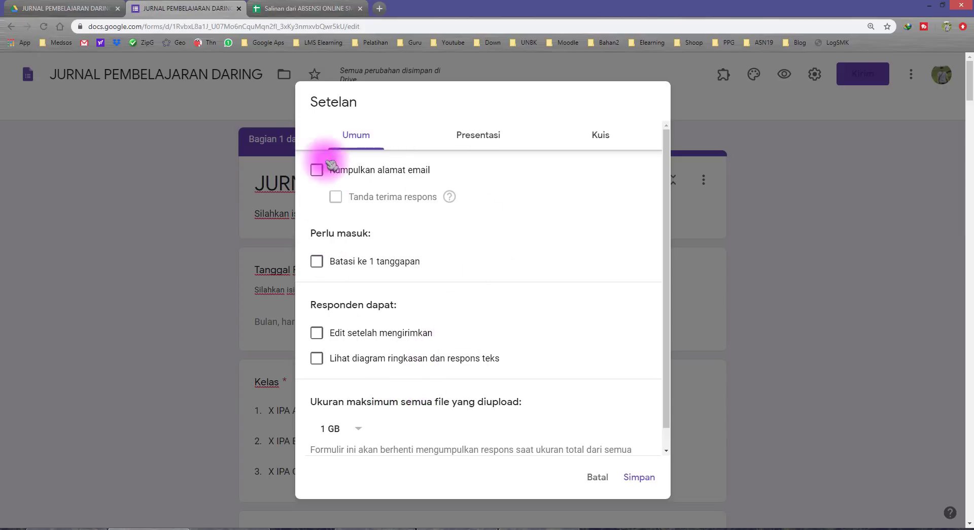
{"action": "left_click", "coordinate": [598, 147]}
{"action": "left_click", "coordinate": [640, 477]}
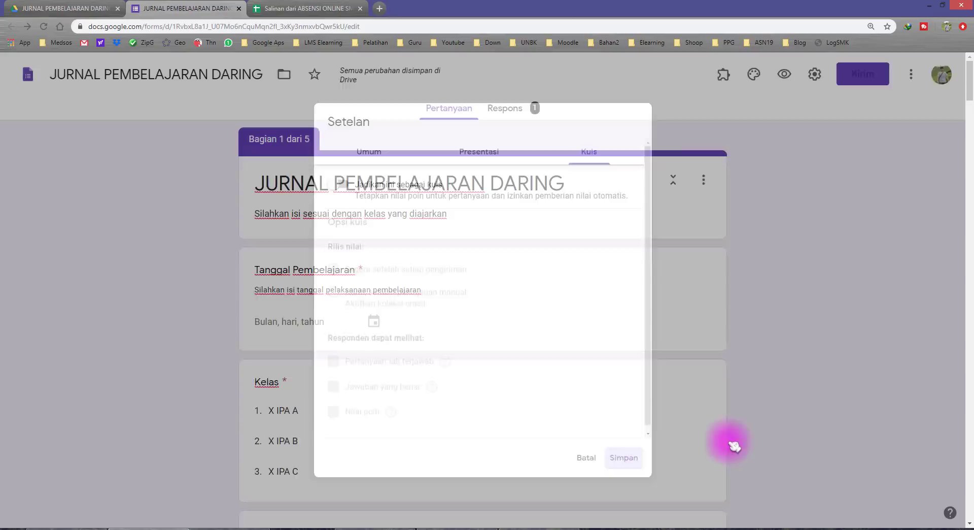
- Review the form's response summary and create a new response spreadsheet named JURNAL PEMBELAJARAN DARING (Respons)
{"action": "scroll", "coordinate": [822, 309], "scroll_direction": "down", "scroll_amount": 6}
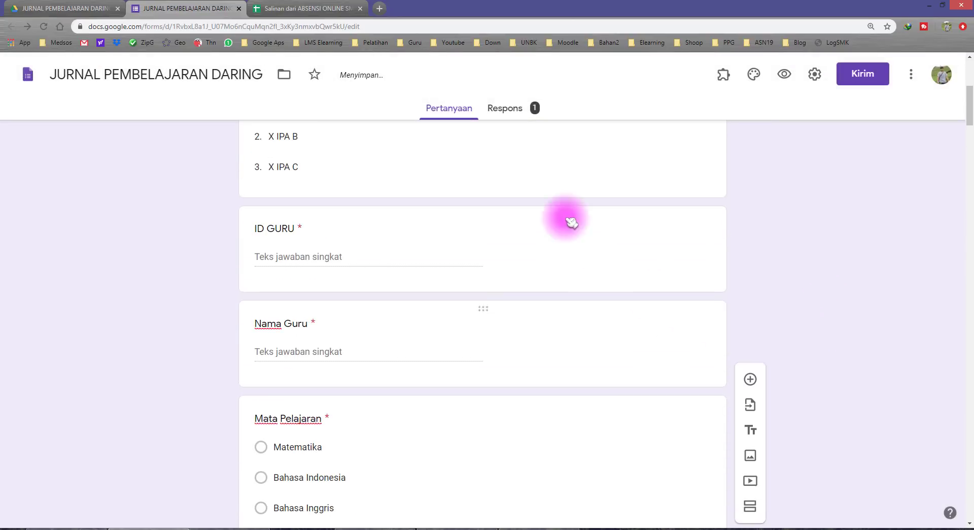
{"action": "scroll", "coordinate": [665, 285], "scroll_direction": "up", "scroll_amount": 6}
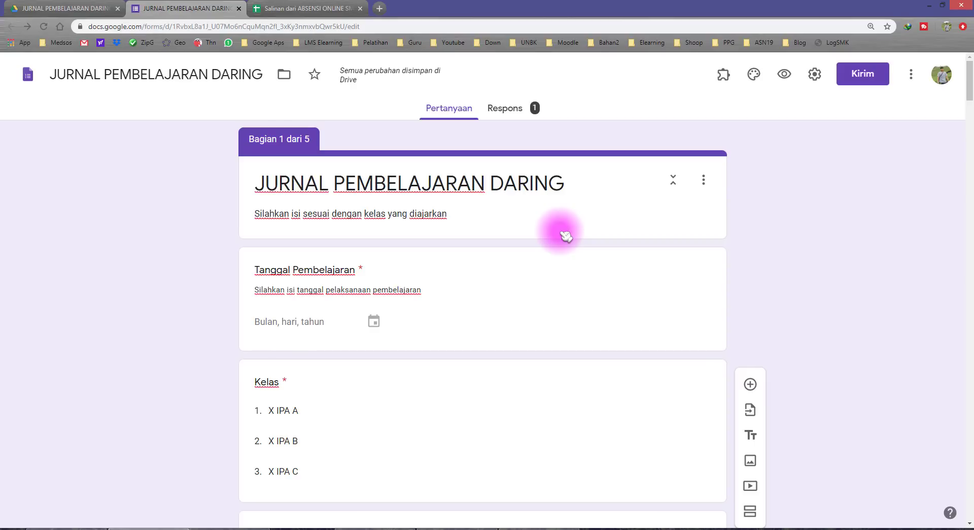
{"action": "left_click", "coordinate": [520, 115]}
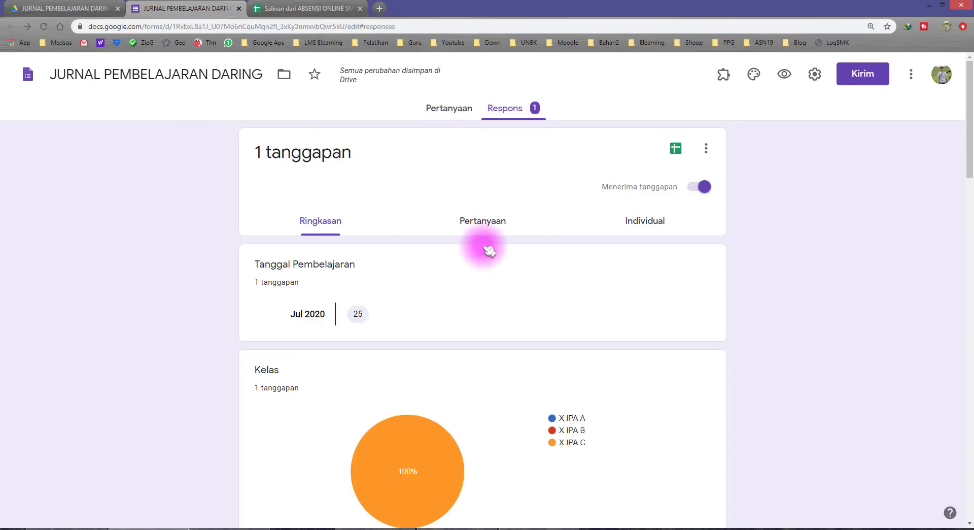
{"action": "scroll", "coordinate": [528, 341], "scroll_direction": "down", "scroll_amount": 3}
{"action": "scroll", "coordinate": [535, 346], "scroll_direction": "up", "scroll_amount": 3}
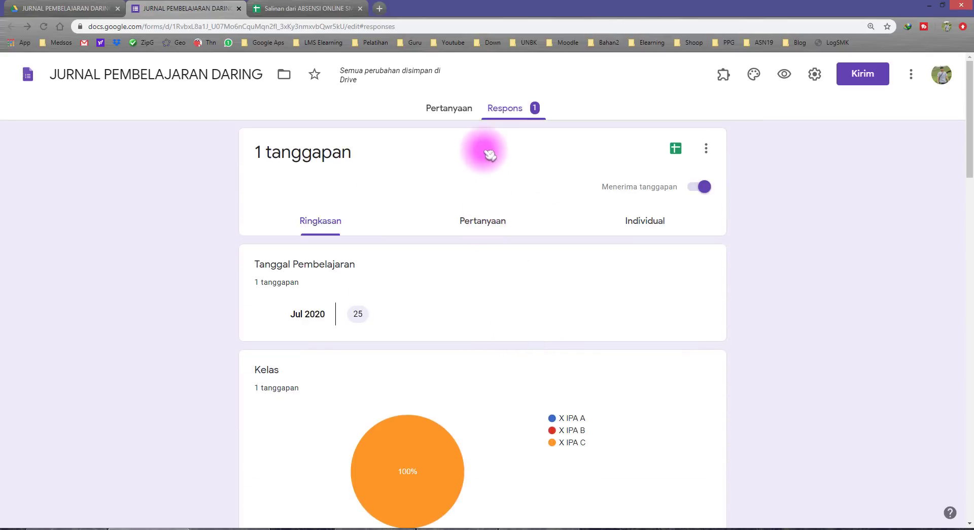
{"action": "left_click", "coordinate": [676, 148]}
{"action": "left_click", "coordinate": [557, 144]}
{"action": "left_click_drag", "start_coordinate": [541, 144], "coordinate": [674, 147]}
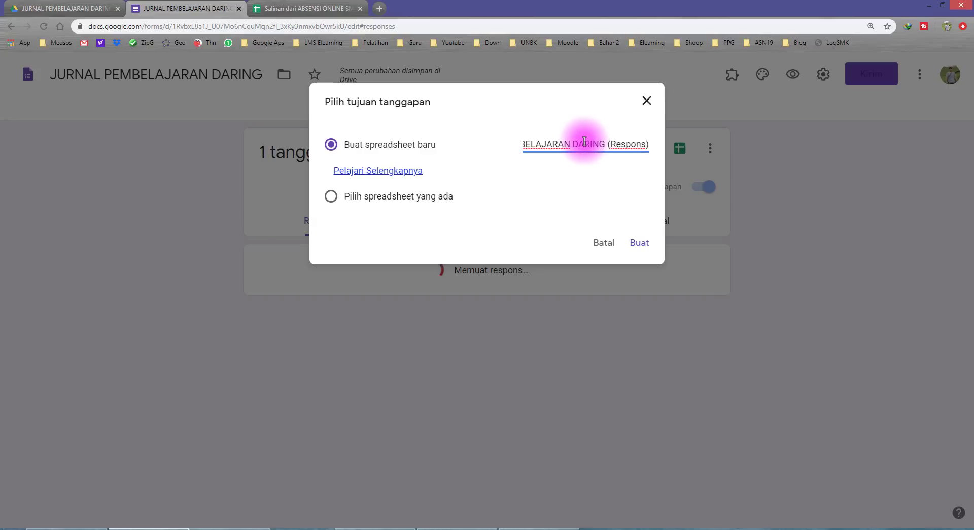
{"action": "left_click", "coordinate": [640, 243]}
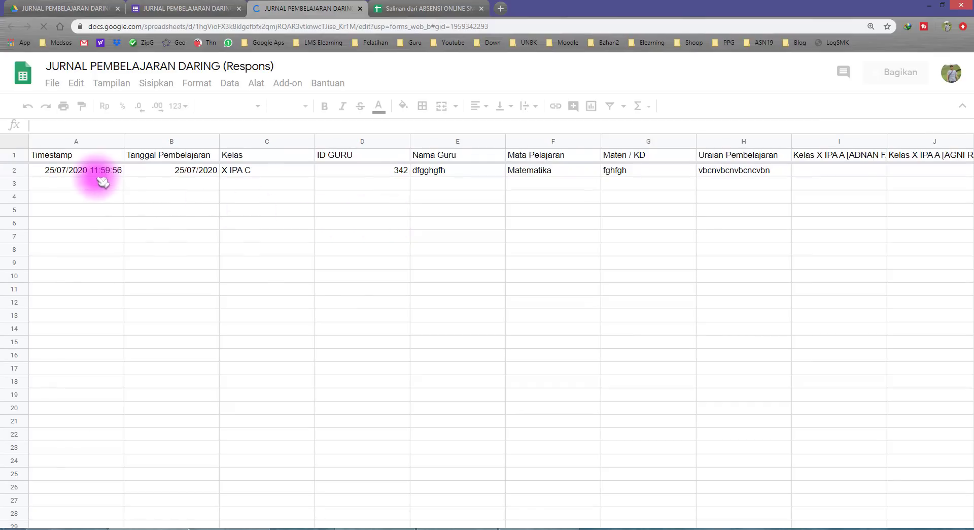
- Examine the submitted response's row and columns in the Form Responses 1 sheet
{"action": "left_click", "coordinate": [161, 175]}
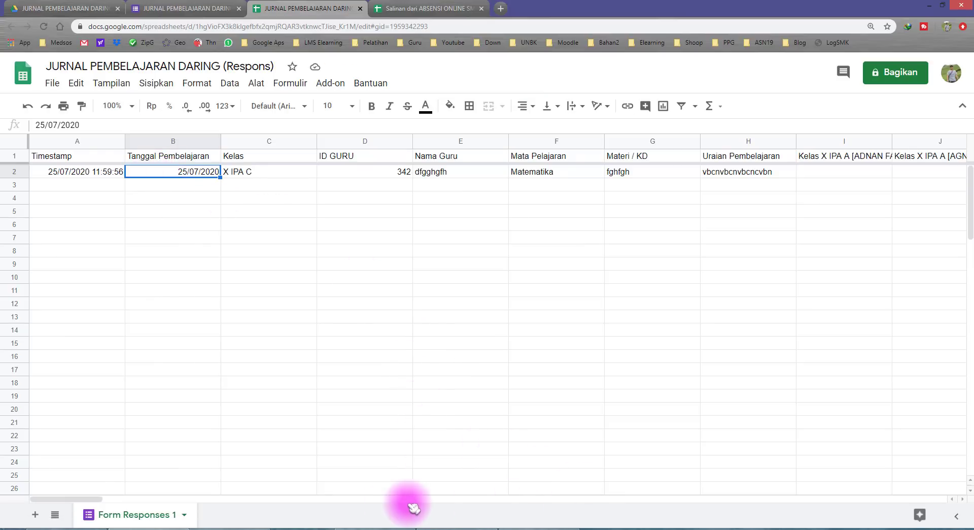
{"action": "left_click_drag", "start_coordinate": [100, 502], "coordinate": [71, 510]}
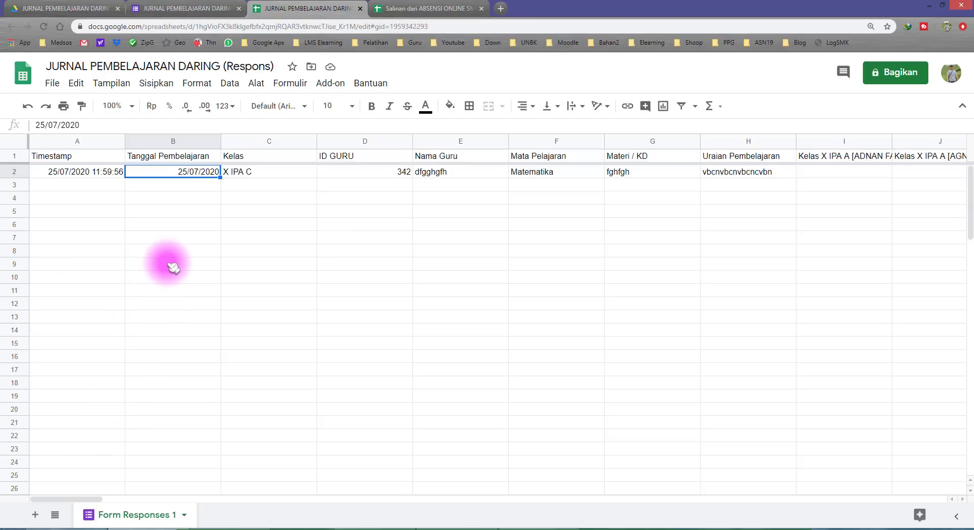